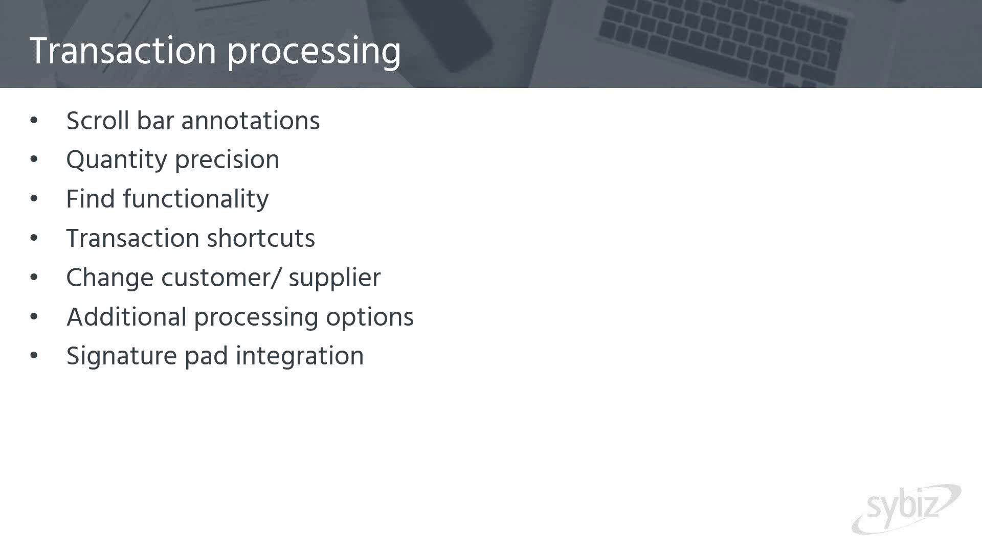
# - Switch to Sybiz Vision and open the stocktake for location 1 (SA - Main) to examine the product lines flagged with errors
pyautogui.hotkey('alt', 'Tab')
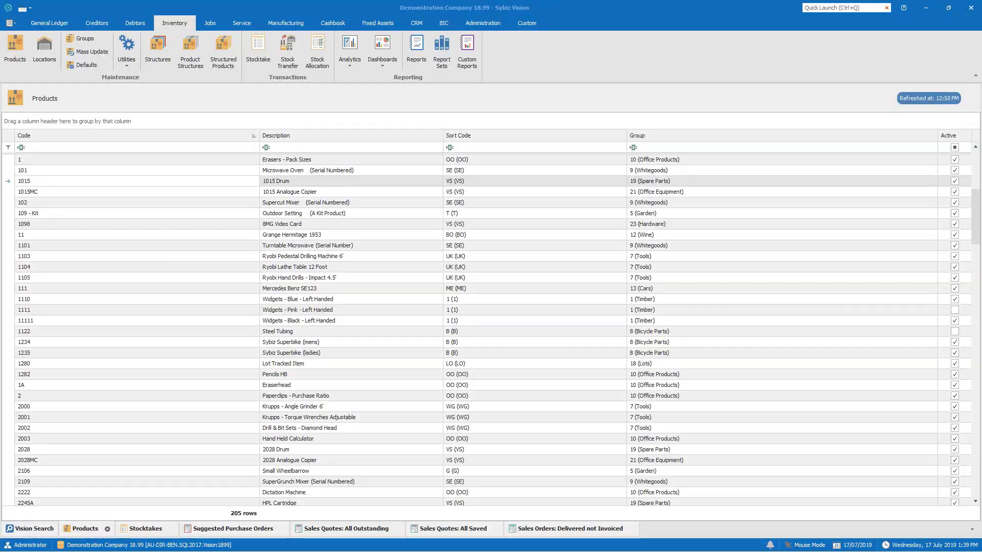
pyautogui.click(145, 529)
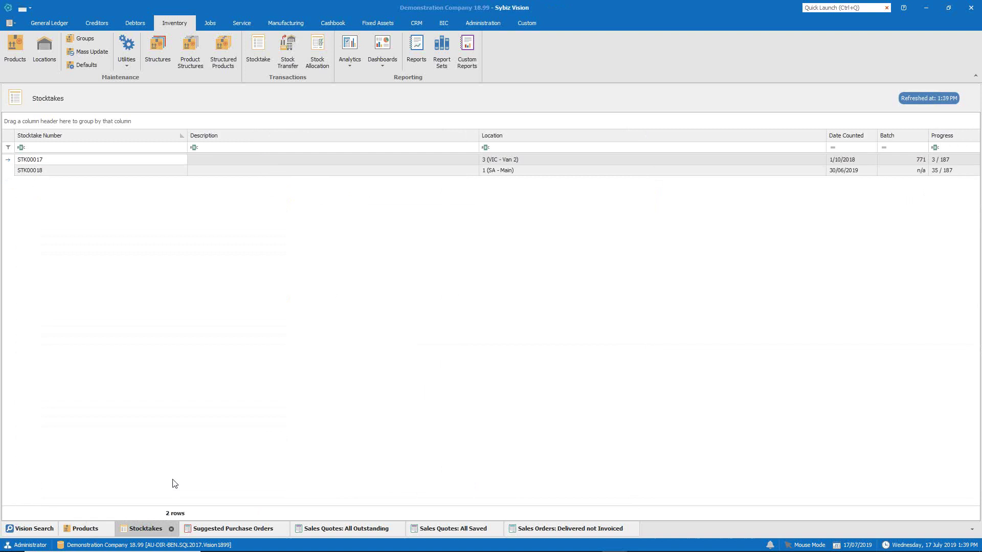
pyautogui.doubleClick(390, 172)
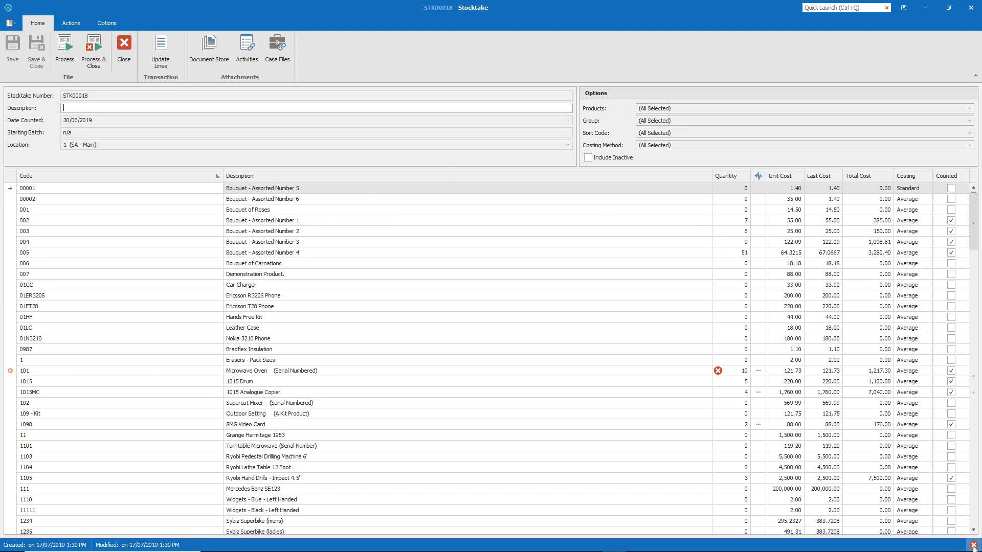
pyautogui.moveTo(725, 369)
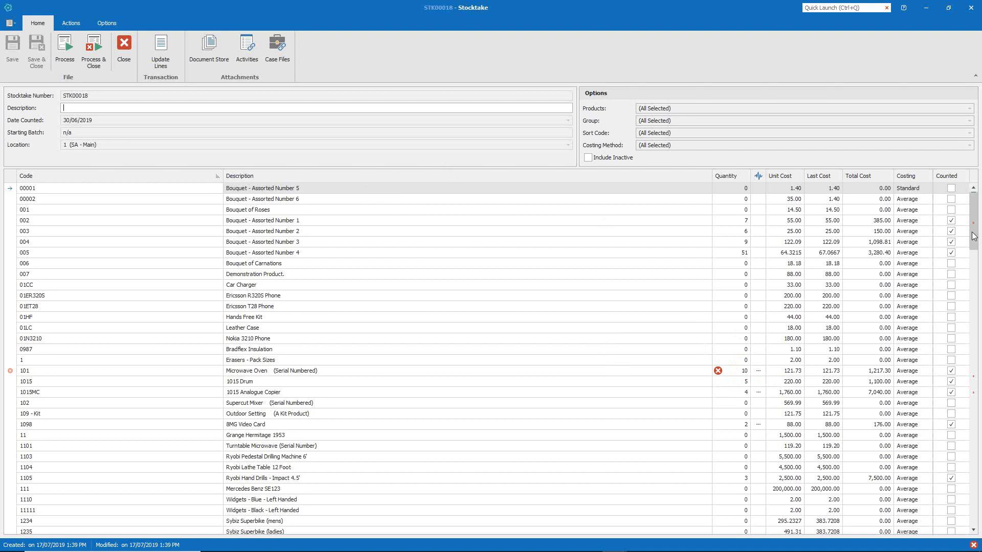
pyautogui.moveTo(973, 236); pyautogui.dragTo(976, 401)
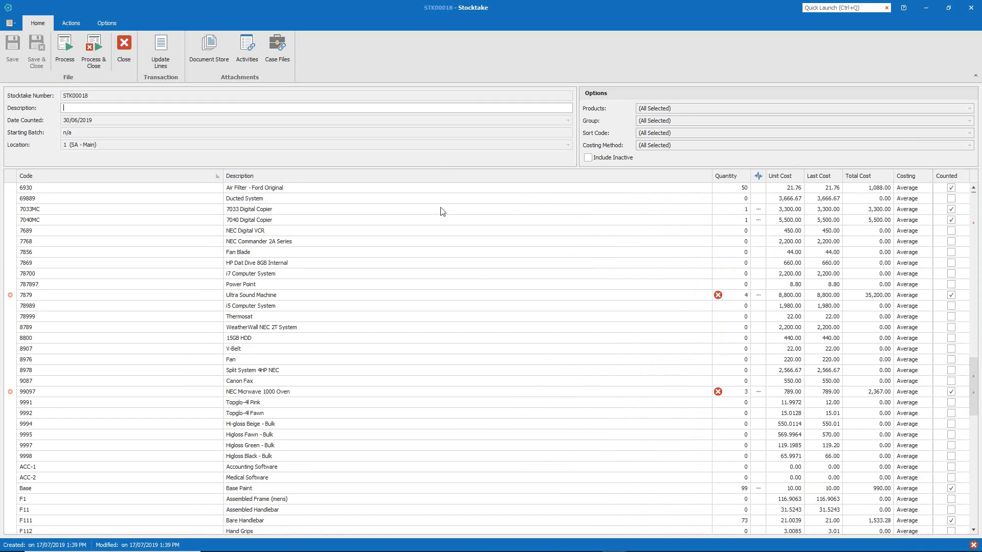
# - Search the stocktake lines for "serial"
pyautogui.click(423, 225)
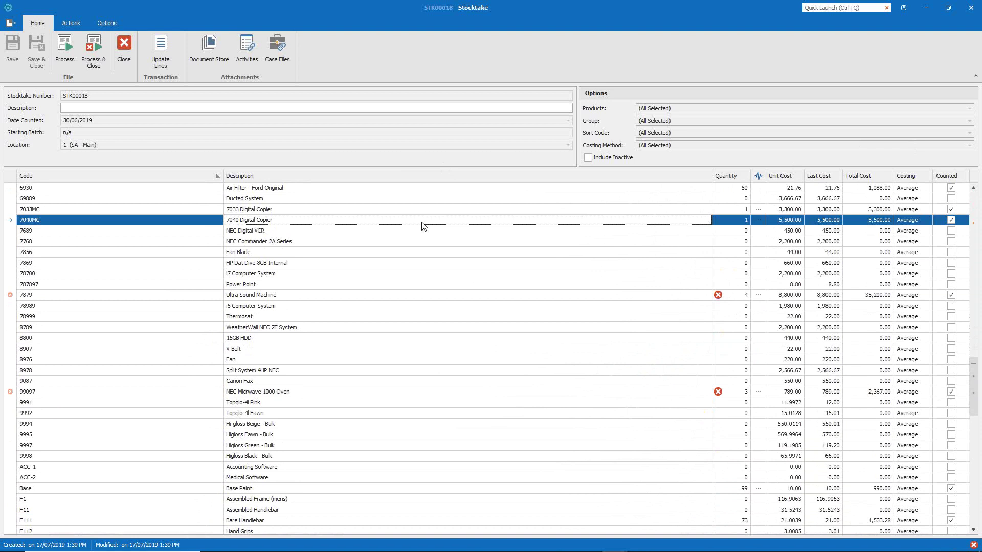
pyautogui.hotkey('ctrl', 'f')
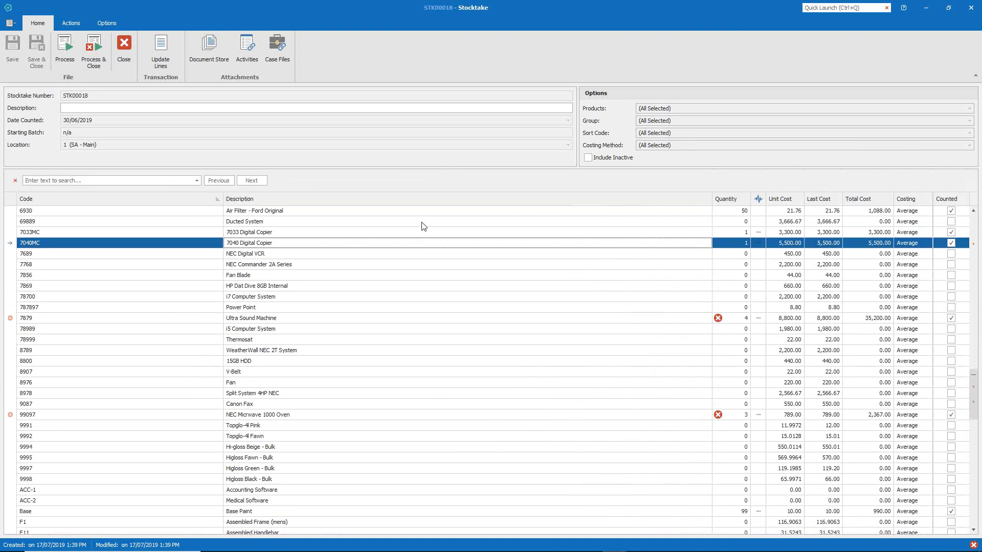
pyautogui.write('serial')
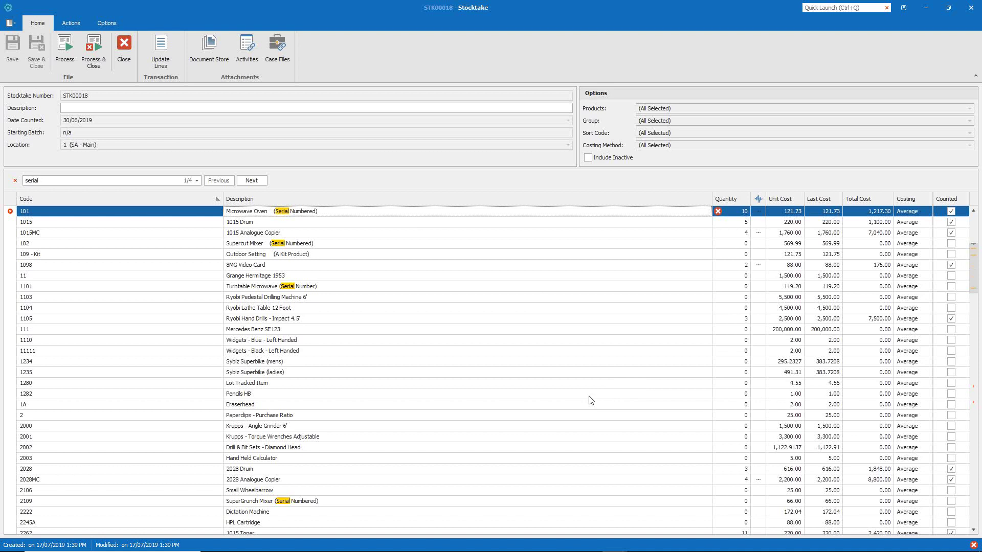
# - Close the stocktake and switch to the open sales order for Demonstration Customer
pyautogui.hotkey('alt', 'Tab')
pyautogui.press('Tab')
pyautogui.press('Tab')
pyautogui.press('Tab')
pyautogui.press('Tab')
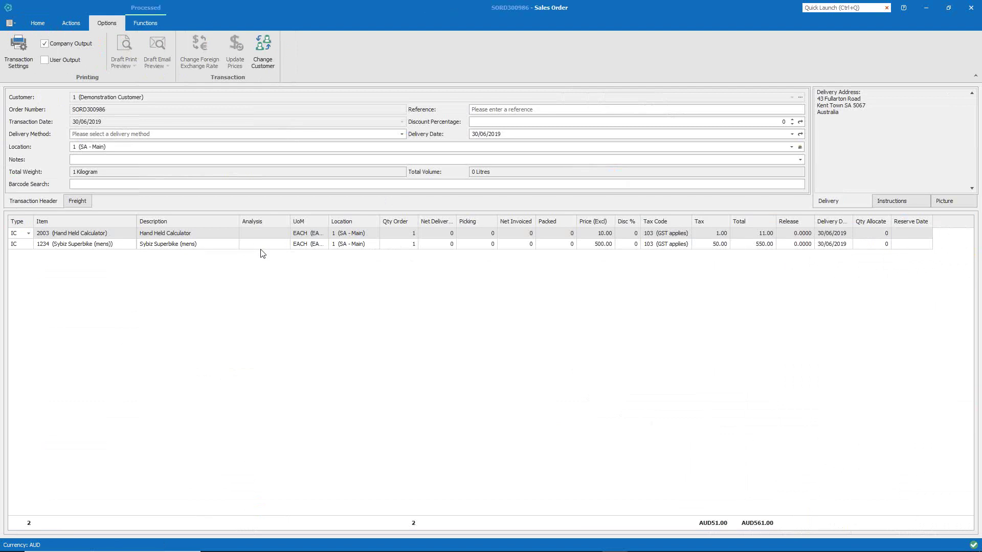
pyautogui.hotkey('alt', 'Tab')
pyautogui.click(434, 205)
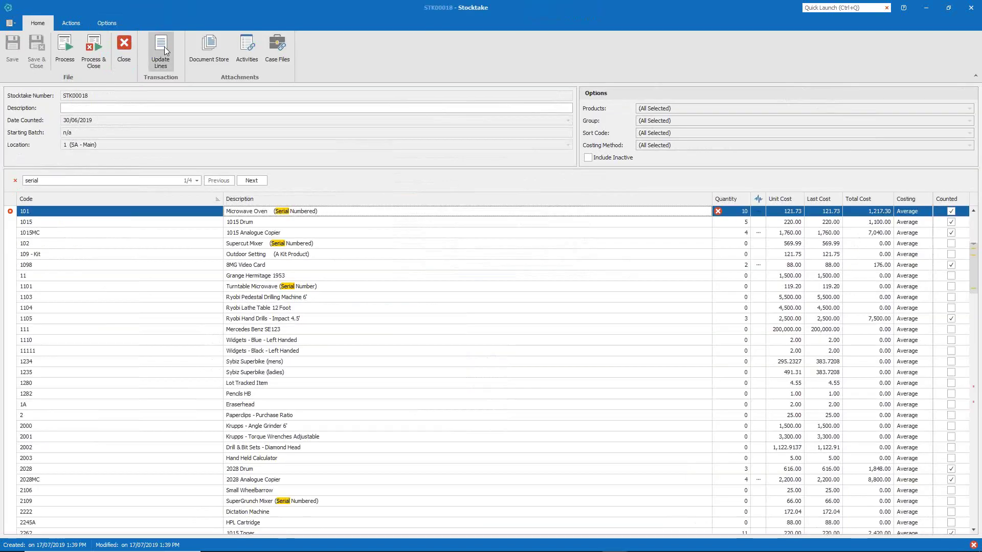
pyautogui.click(123, 46)
pyautogui.hotkey('alt', 'Tab')
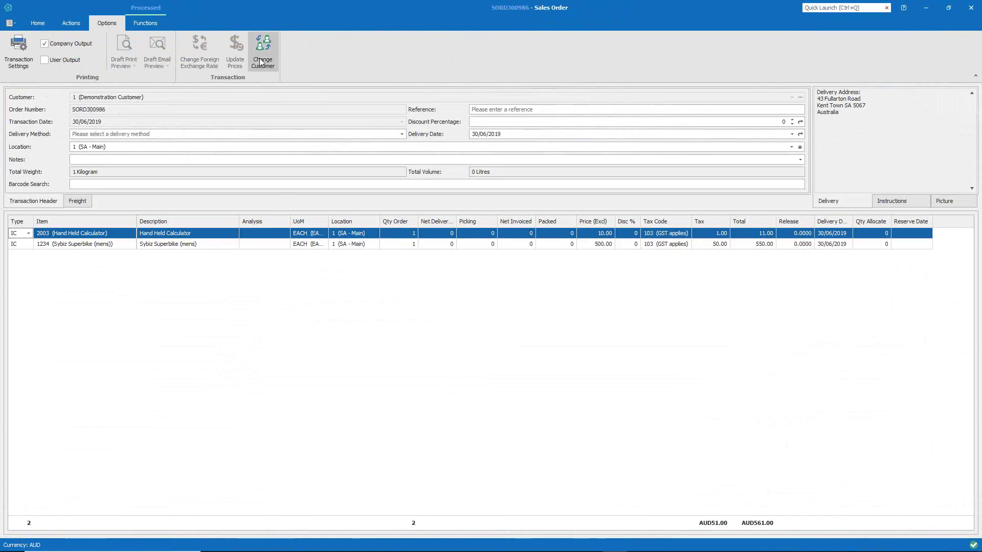
# - Change the sales order's customer to Abernathy Sports_Special Prices
pyautogui.click(260, 62)
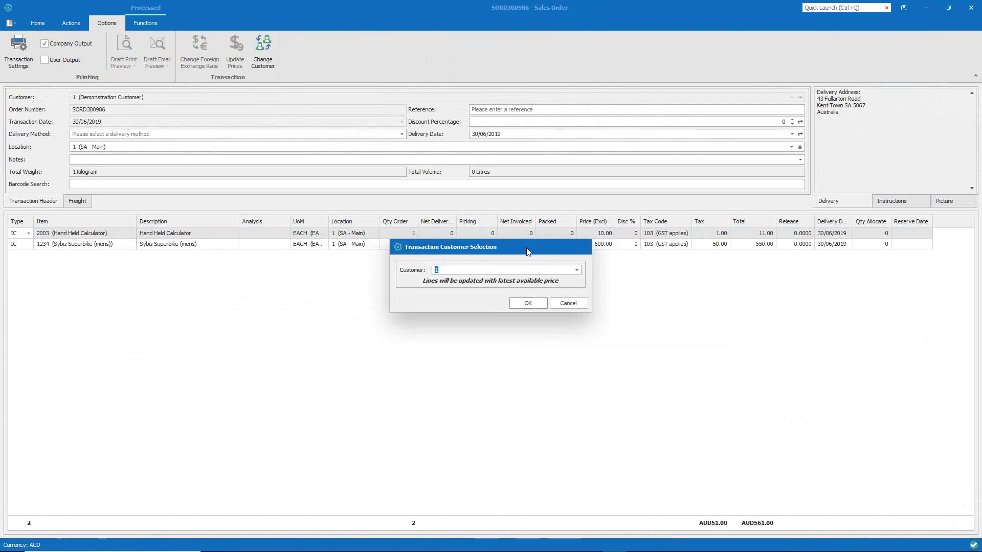
pyautogui.write('670')
pyautogui.click(527, 304)
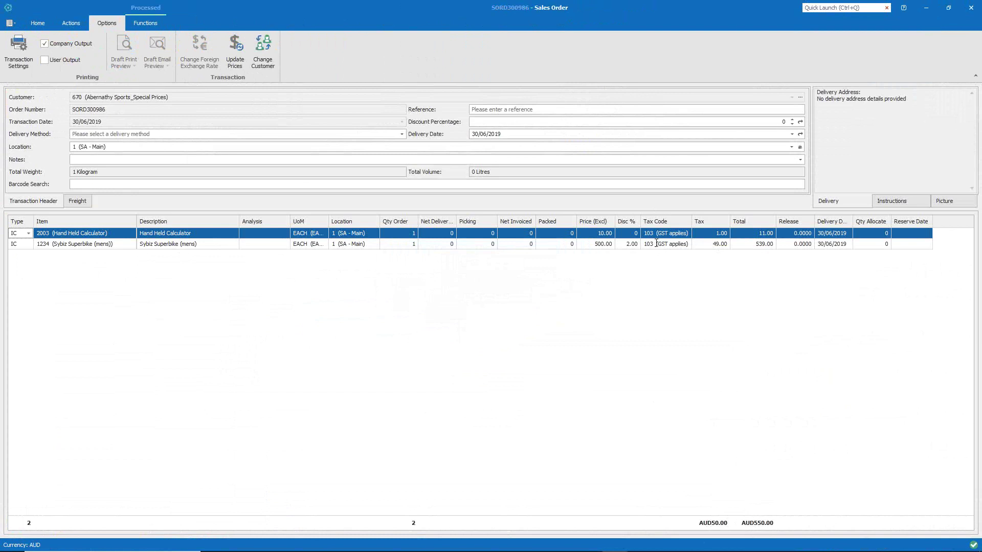
pyautogui.click(146, 24)
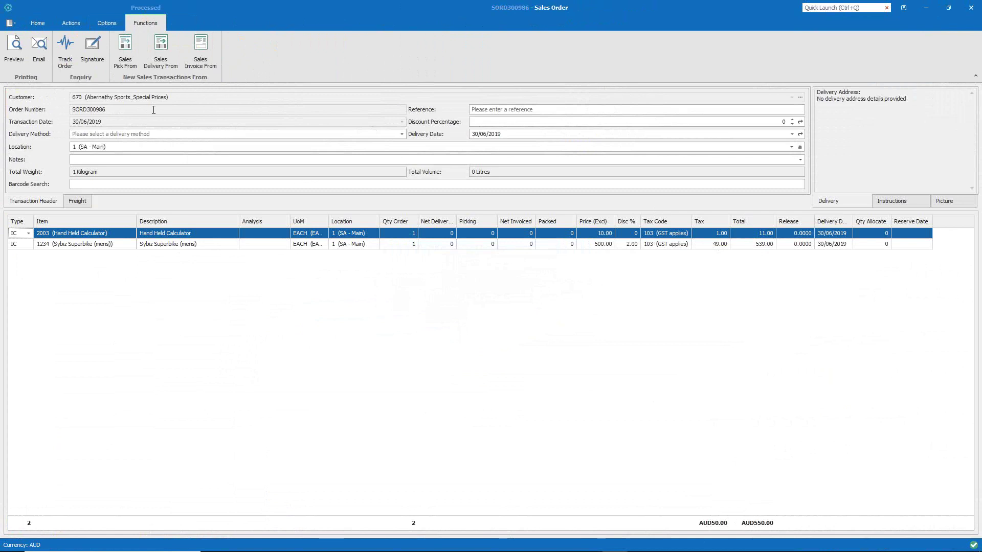
pyautogui.click(79, 21)
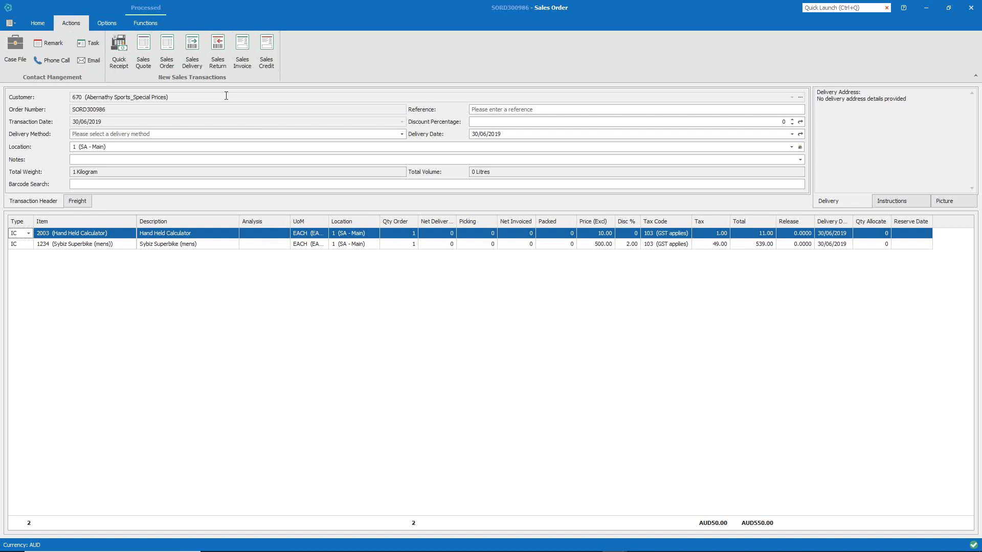
pyautogui.click(41, 26)
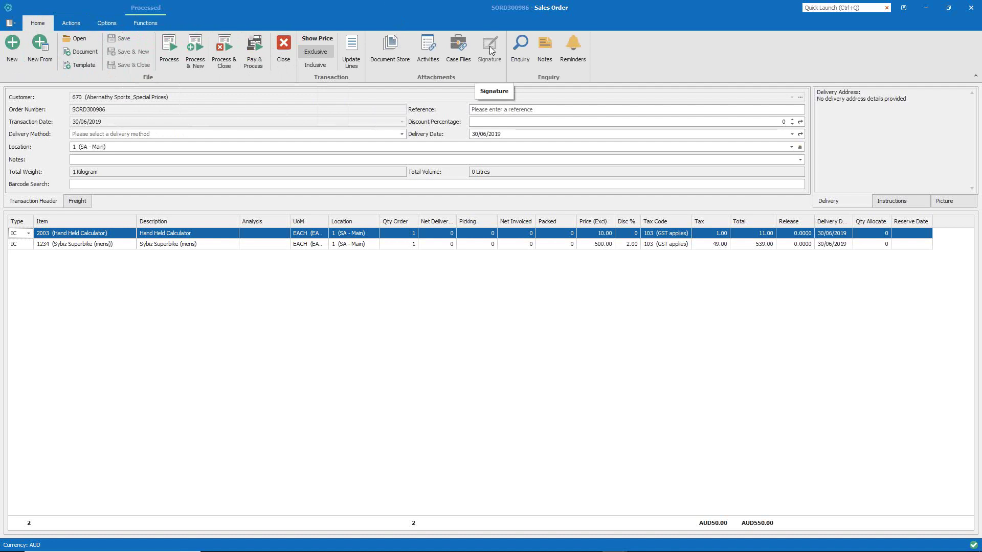
pyautogui.click(137, 23)
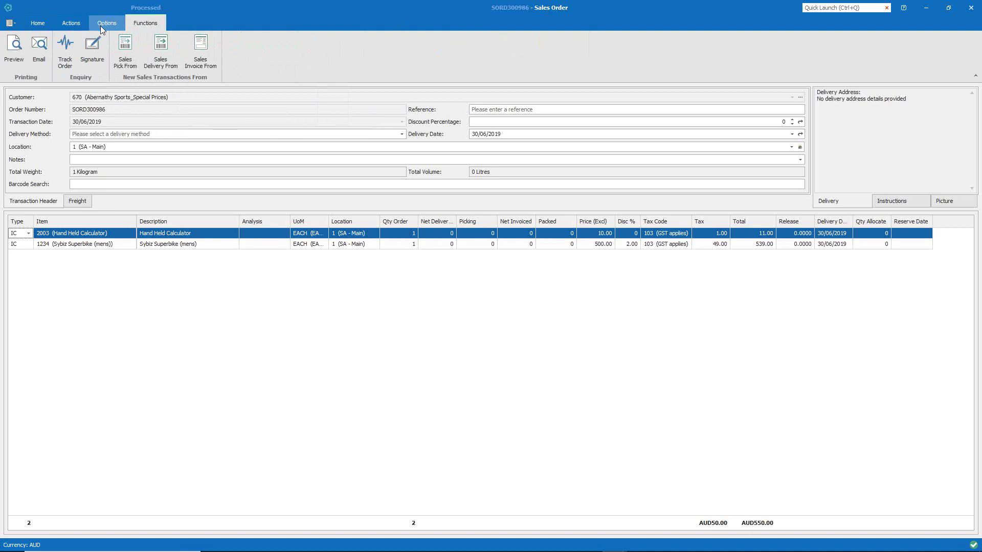
# - Add a third line to the sales order for item 006 (Bouquet of Carnations)
pyautogui.click(46, 30)
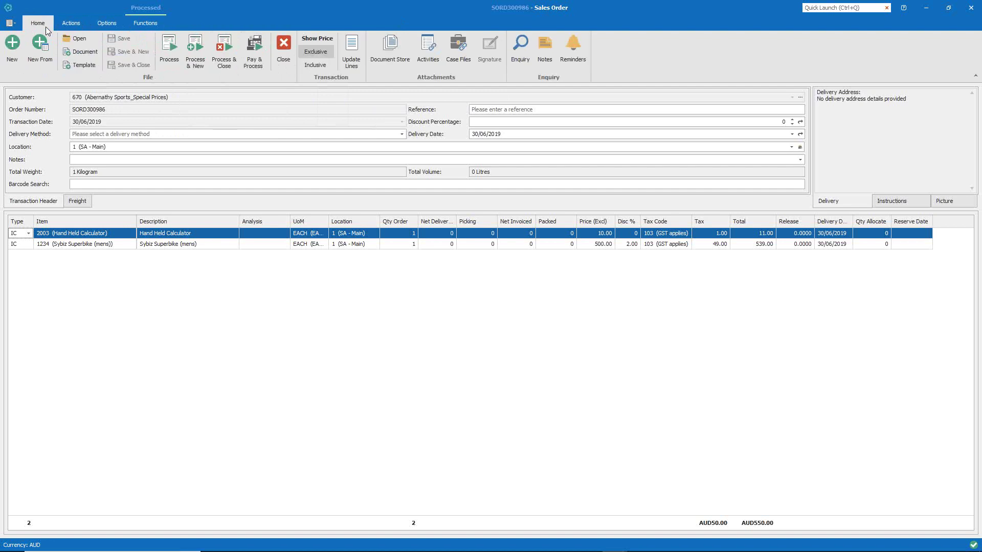
pyautogui.click(60, 264)
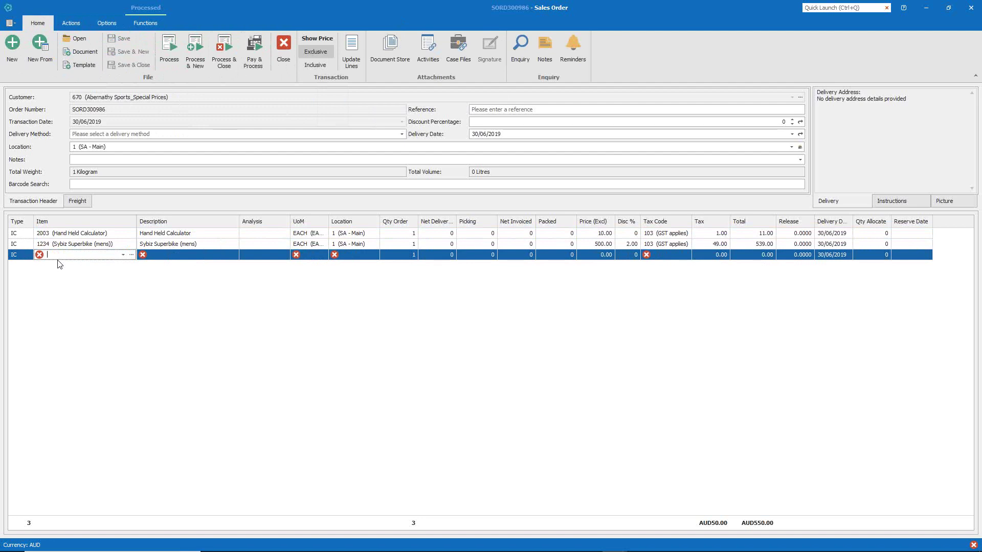
pyautogui.write('fl06')
pyautogui.press('Tab')
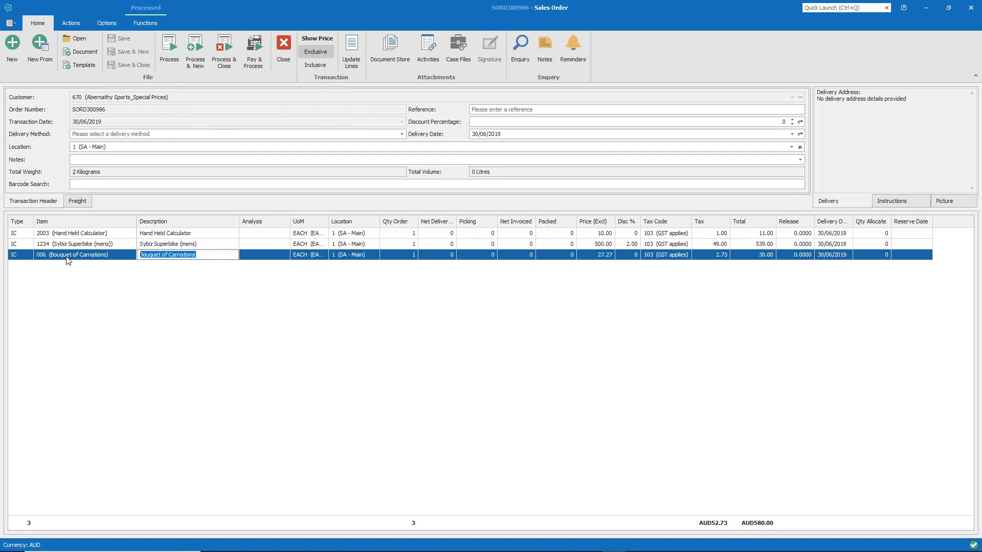
pyautogui.click(352, 53)
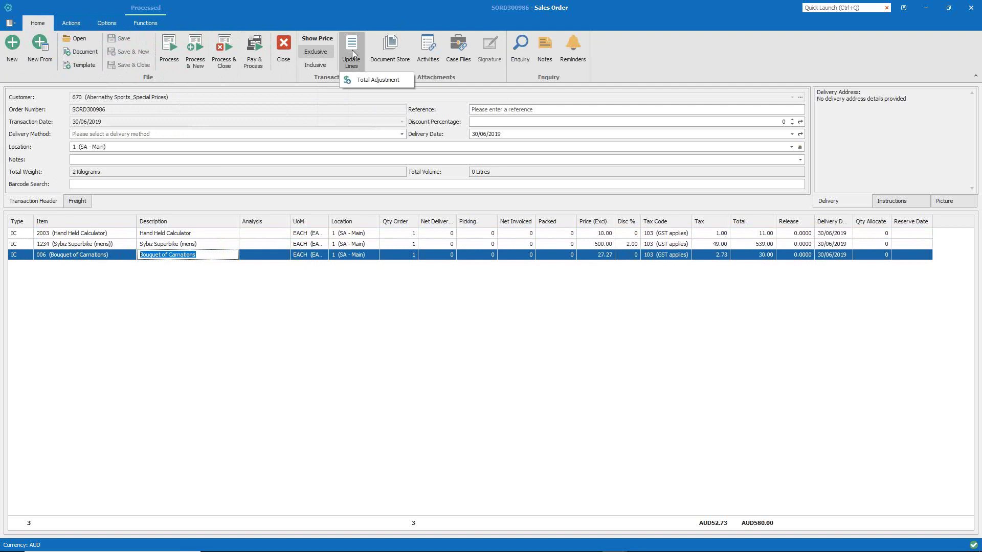
pyautogui.click(377, 82)
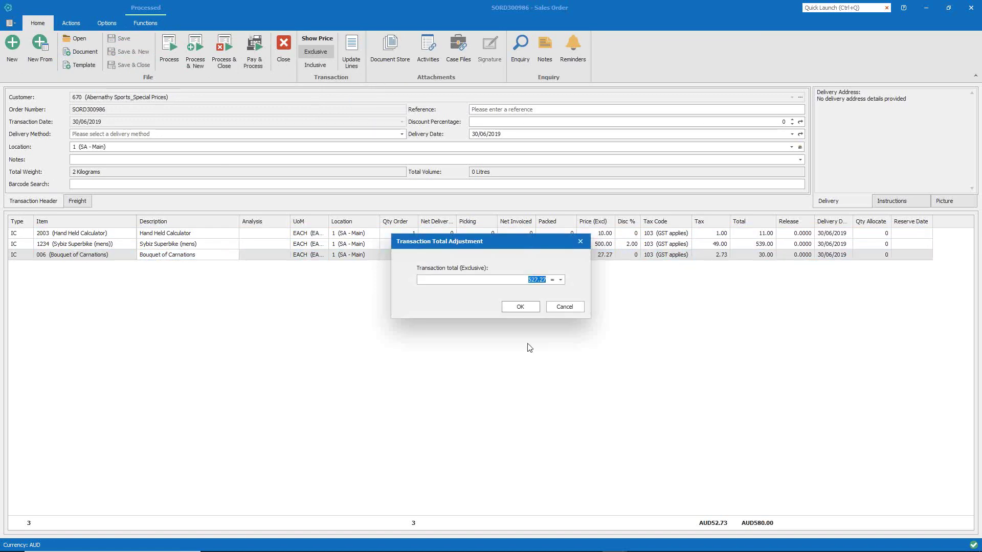
pyautogui.click(569, 307)
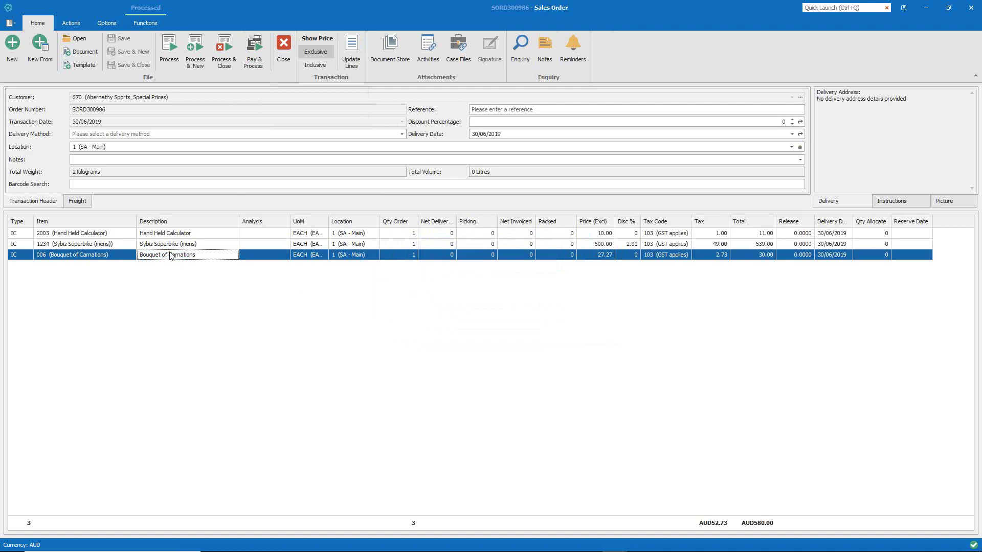
# - Add a deposit line of type DP with a price of 50.00 and tax code 102
pyautogui.press('Down')
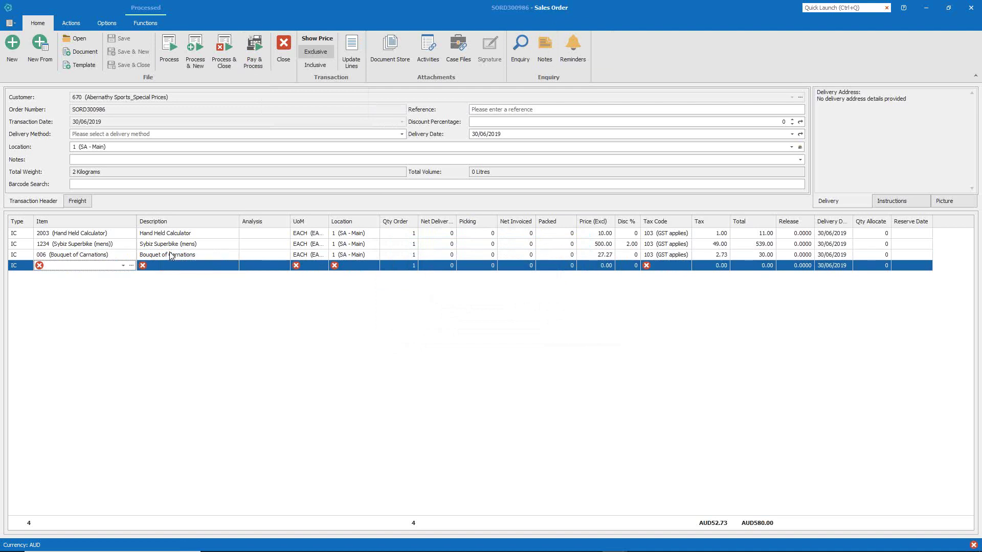
pyautogui.hotkey('shift', 'Tab')
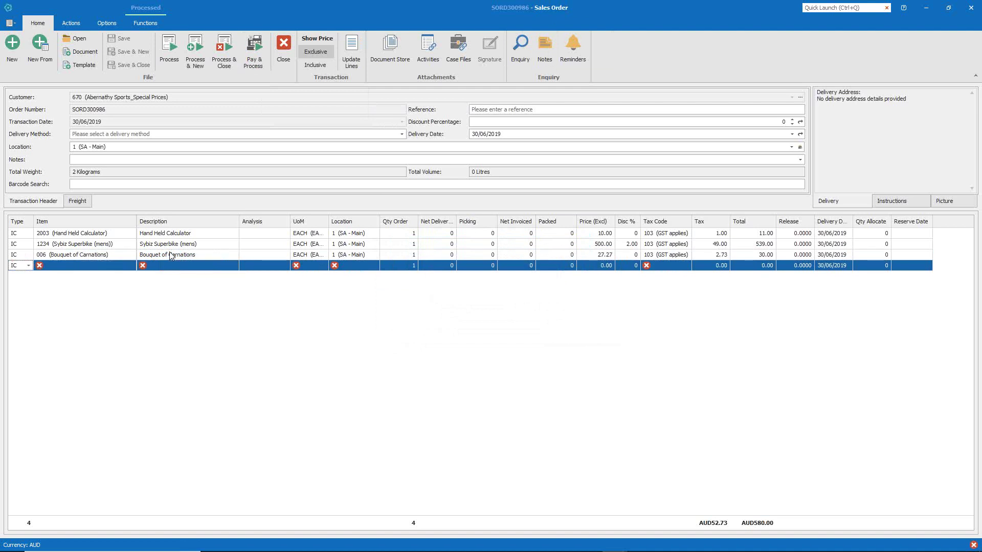
pyautogui.write('DP')
pyautogui.press('Tab')
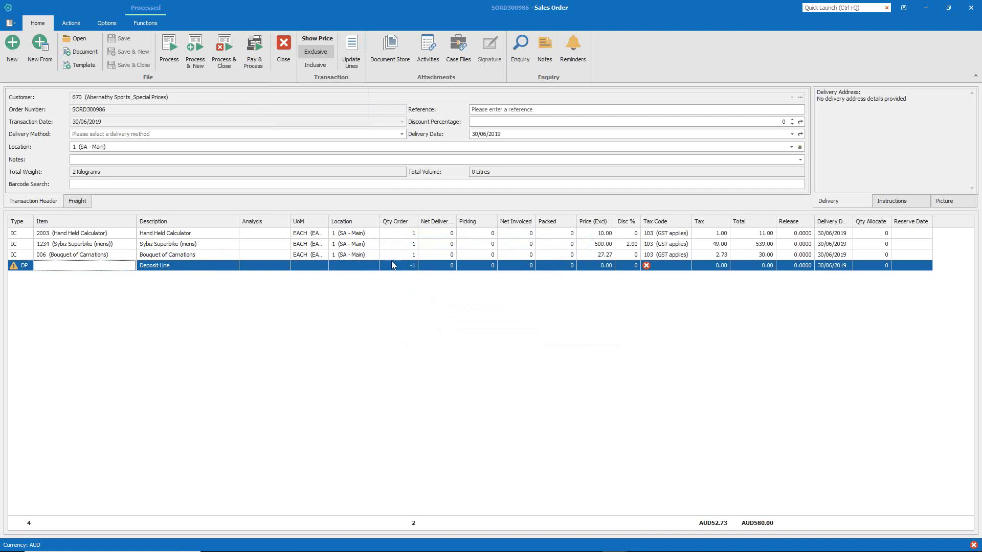
pyautogui.click(588, 267)
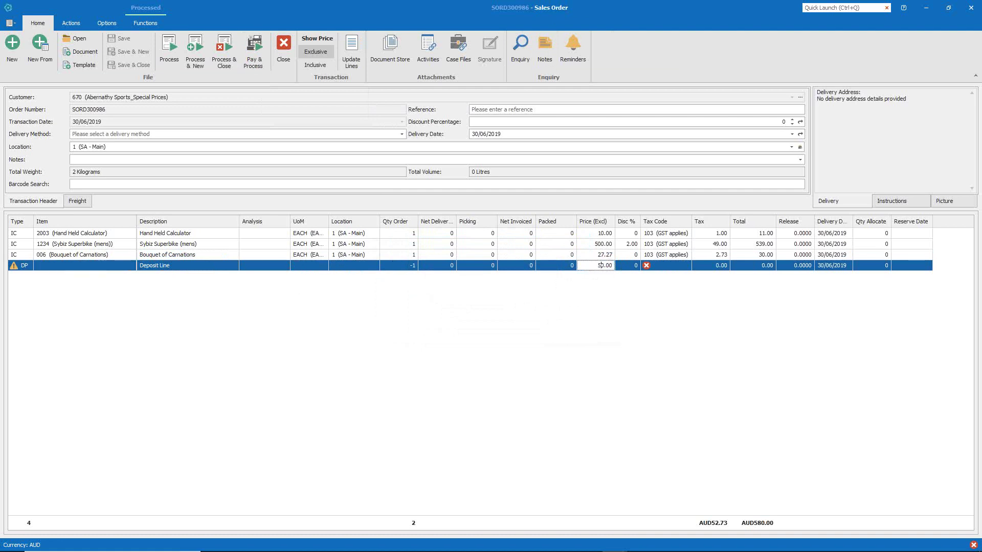
pyautogui.press('Tab')
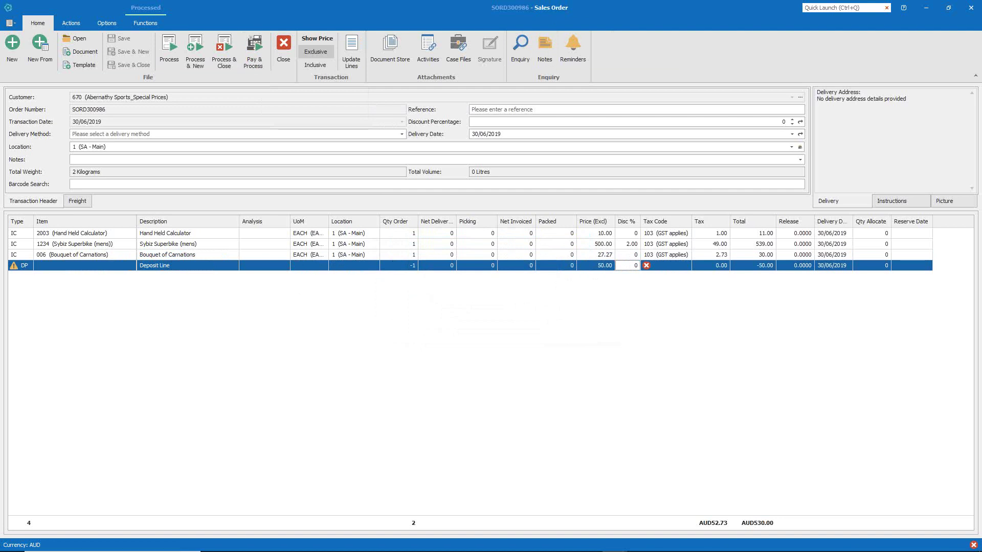
pyautogui.press('Tab')
pyautogui.write('102')
pyautogui.press('Tab')
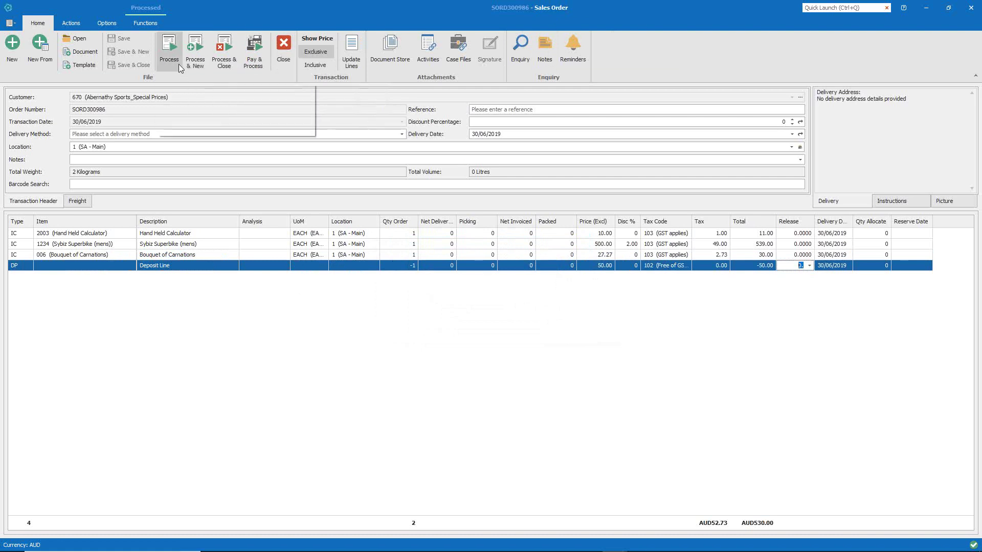
# - Pay and process the sales order with a 50.00 cash payment, then close the printed document preview and the blank new order
pyautogui.click(263, 59)
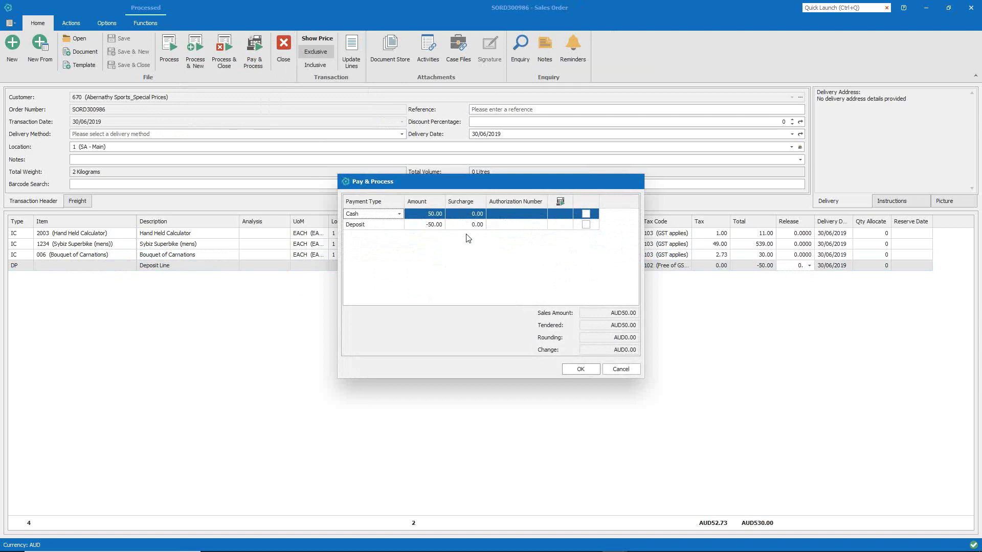
pyautogui.click(400, 214)
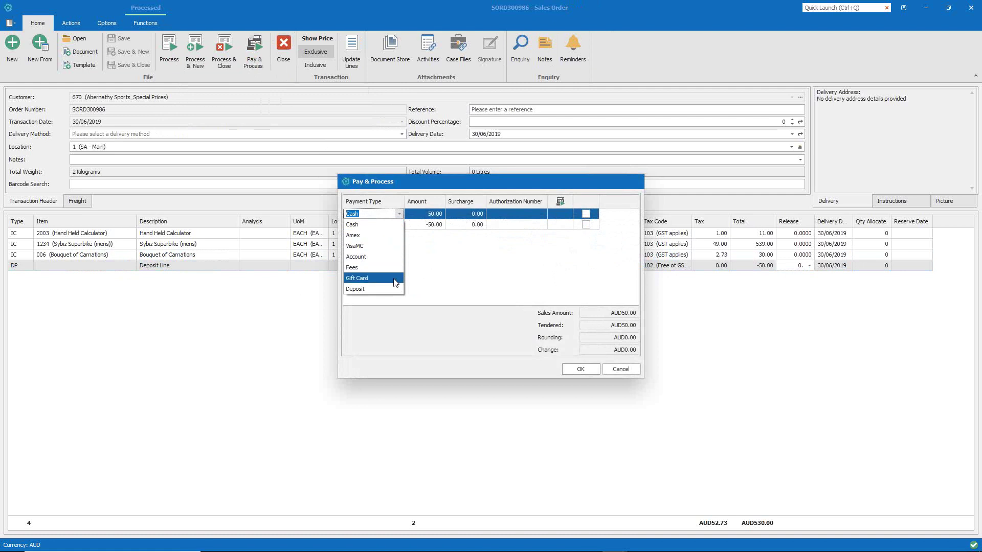
pyautogui.click(472, 258)
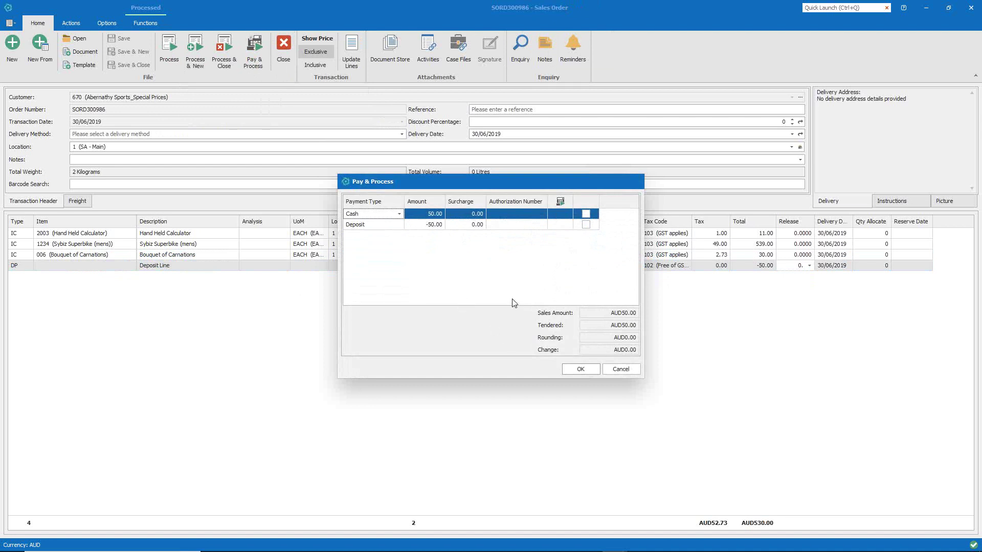
pyautogui.click(581, 369)
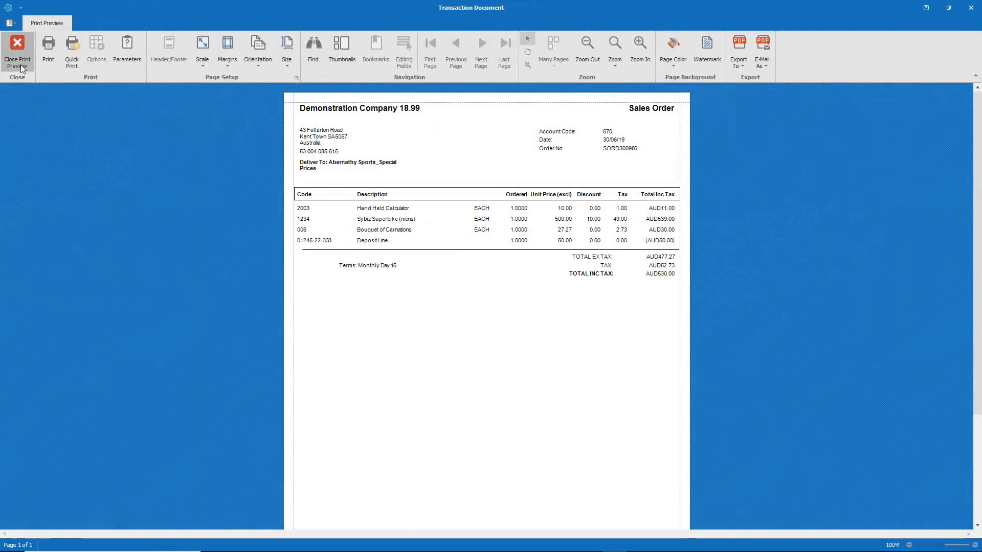
pyautogui.click(20, 64)
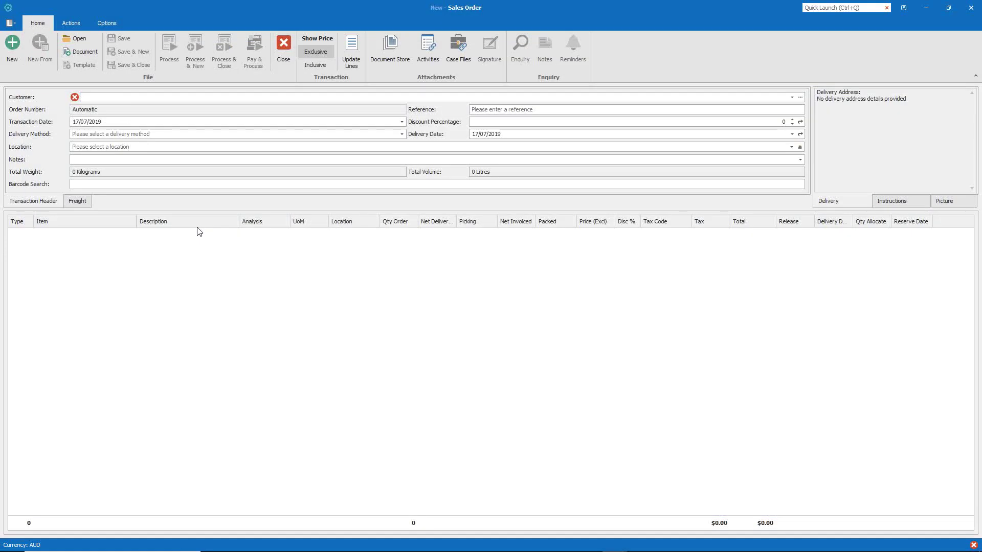
pyautogui.click(282, 55)
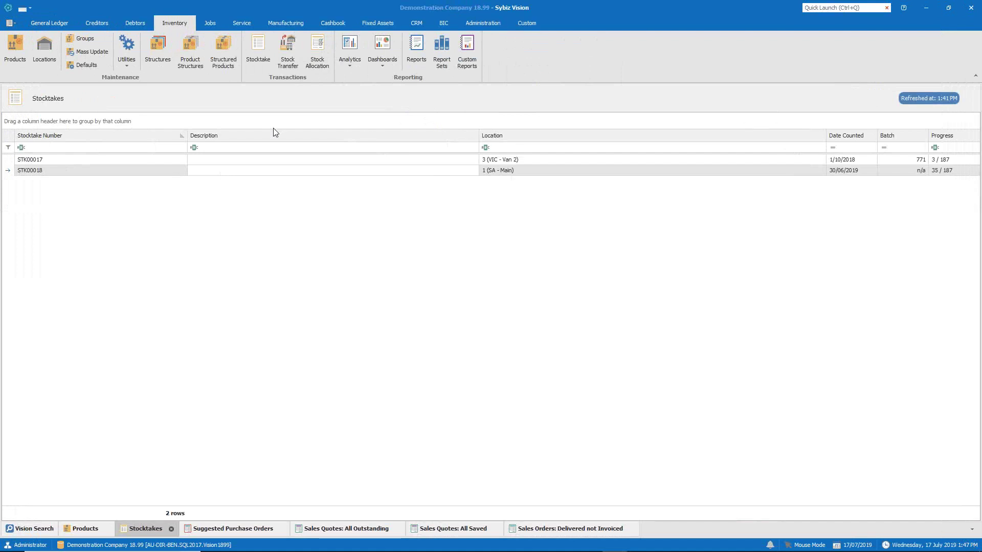
# - Switch to the PowerPoint slide show and advance to the continued Transaction processing slide
pyautogui.hotkey('alt', 'Tab')
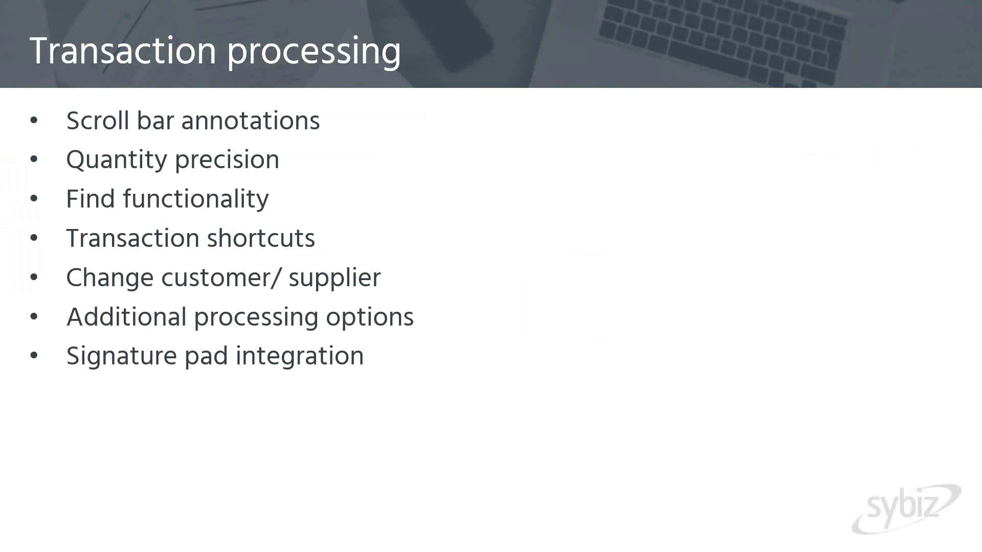
pyautogui.press('Right')
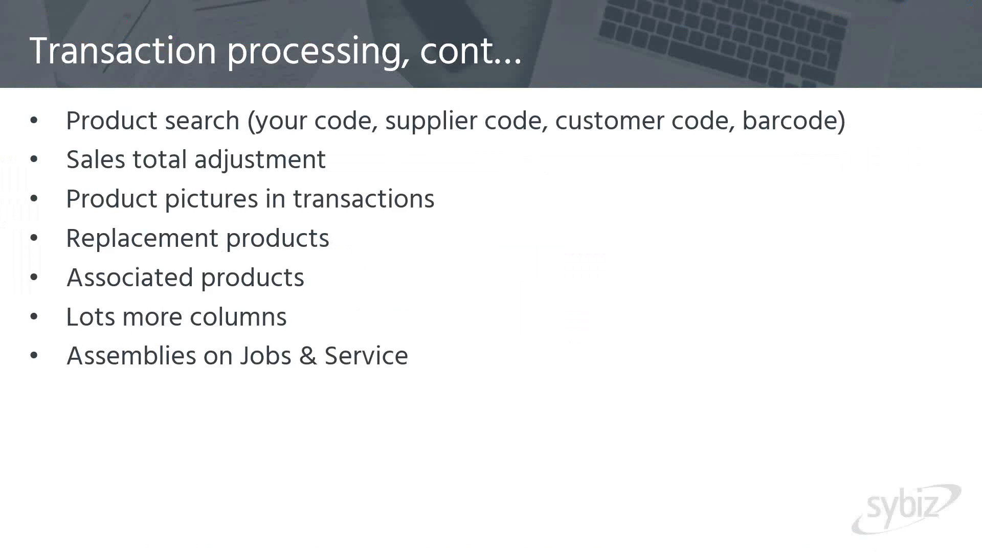
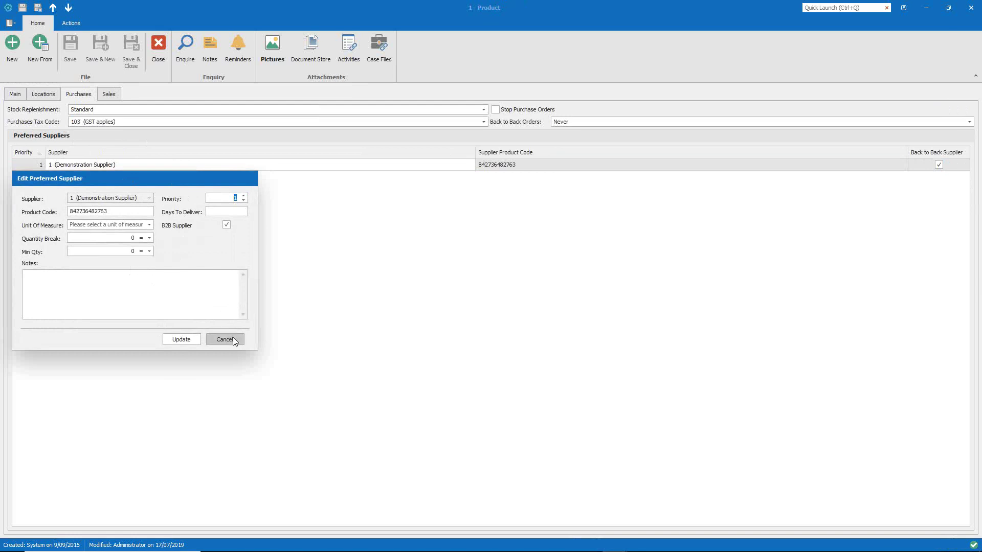
# - Dismiss the preferred supplier editor and set product 1's sales replacement product to 2 (Paperclips - Purchase Ratio)
pyautogui.click(232, 339)
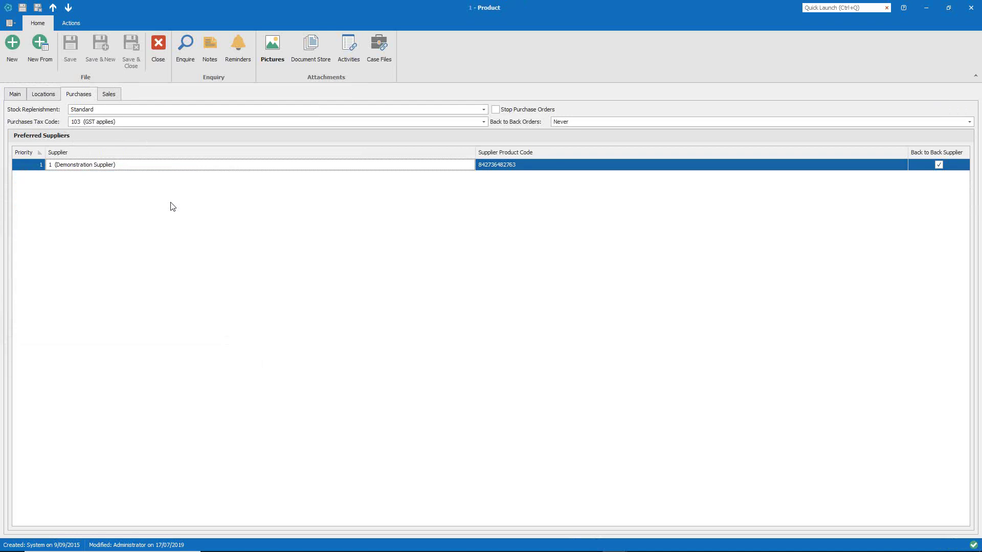
pyautogui.click(113, 97)
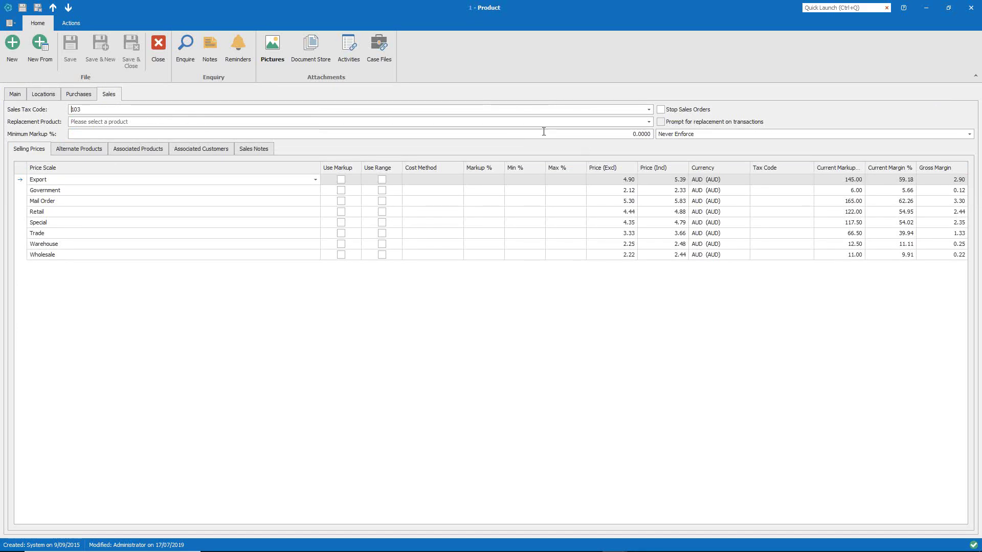
pyautogui.click(210, 123)
pyautogui.write('2')
pyautogui.press('Tab')
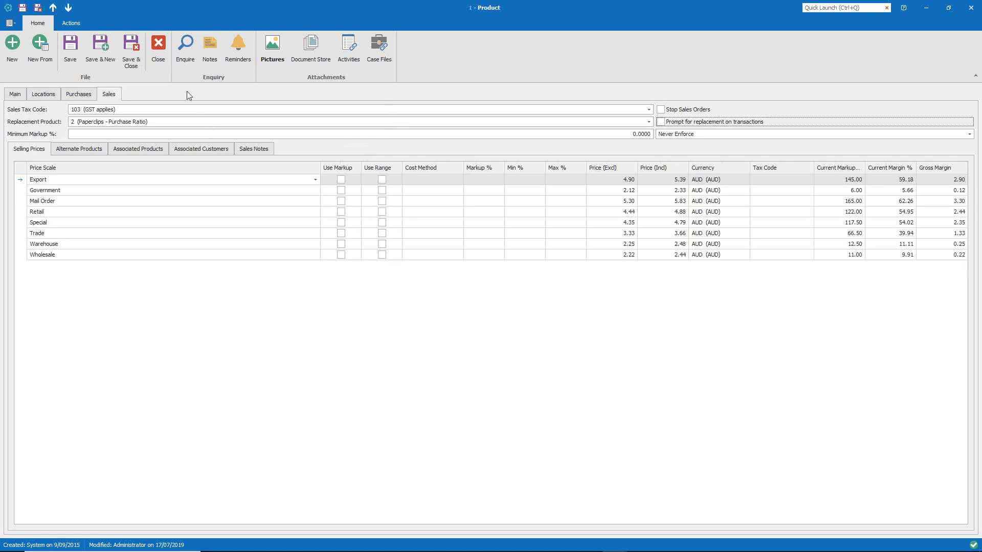
# - Review product 1's purchasing settings, selling prices and associated products
pyautogui.click(73, 93)
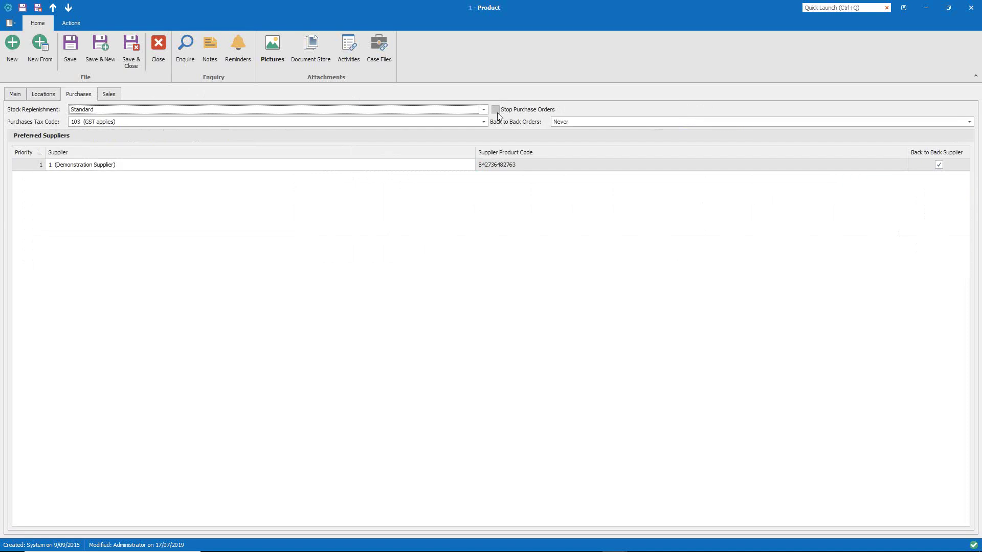
pyautogui.click(117, 99)
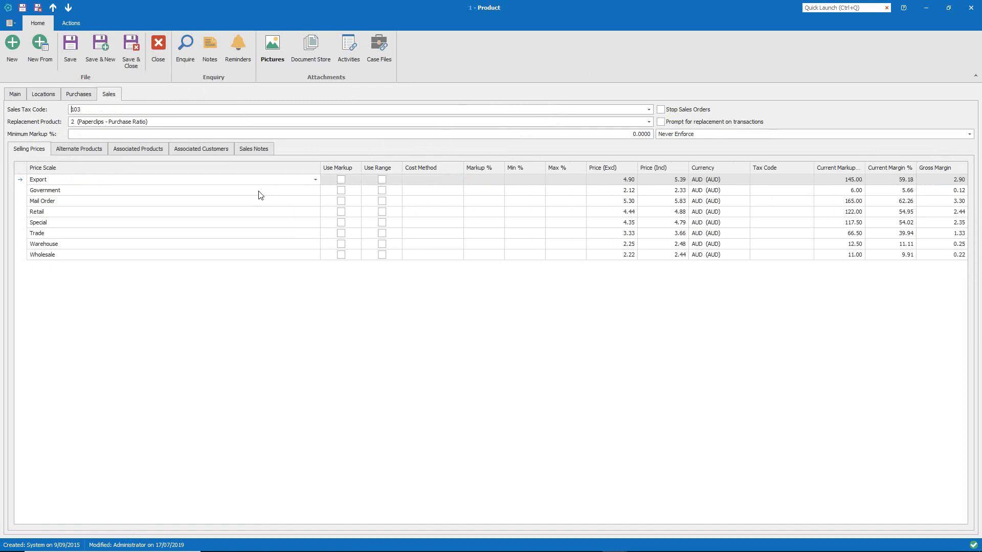
pyautogui.click(142, 150)
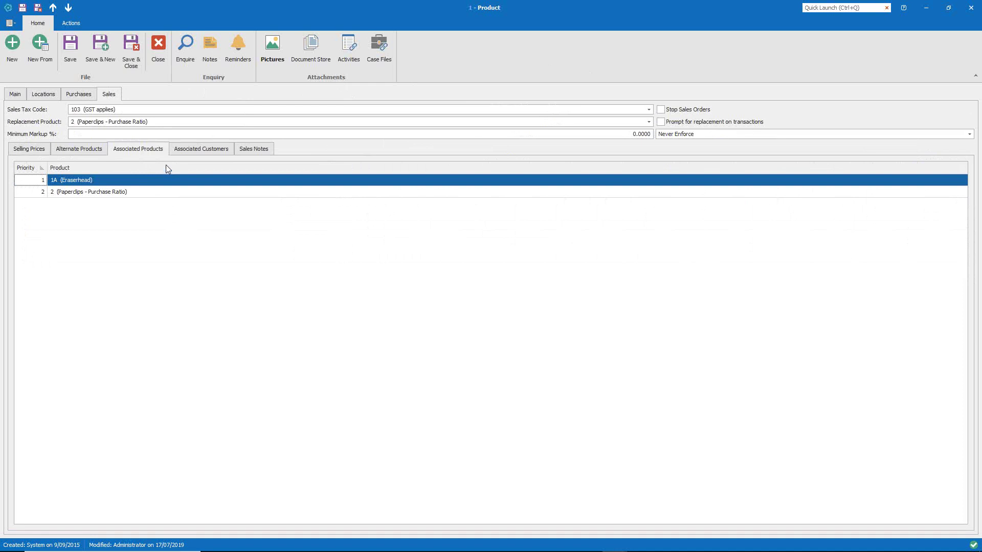
# - Add customer 001 (Demo_VSM) as an associated customer of product 1 with product code ABC
pyautogui.click(192, 151)
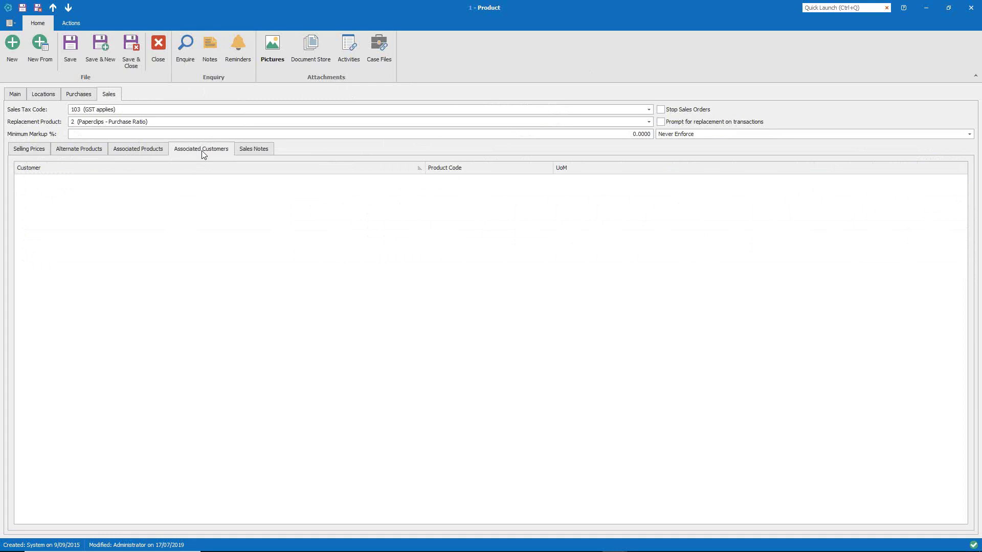
pyautogui.rightClick(223, 205)
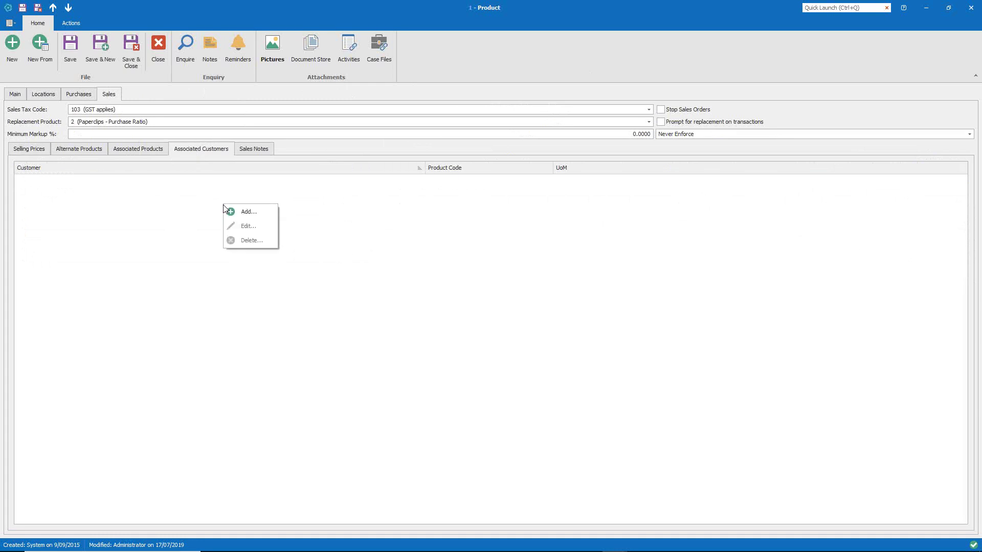
pyautogui.click(257, 213)
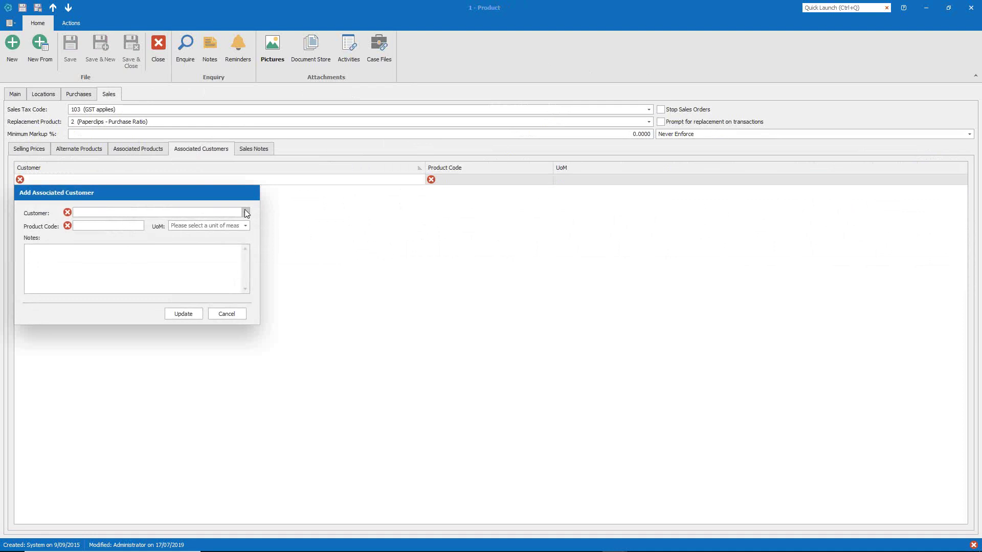
pyautogui.click(246, 212)
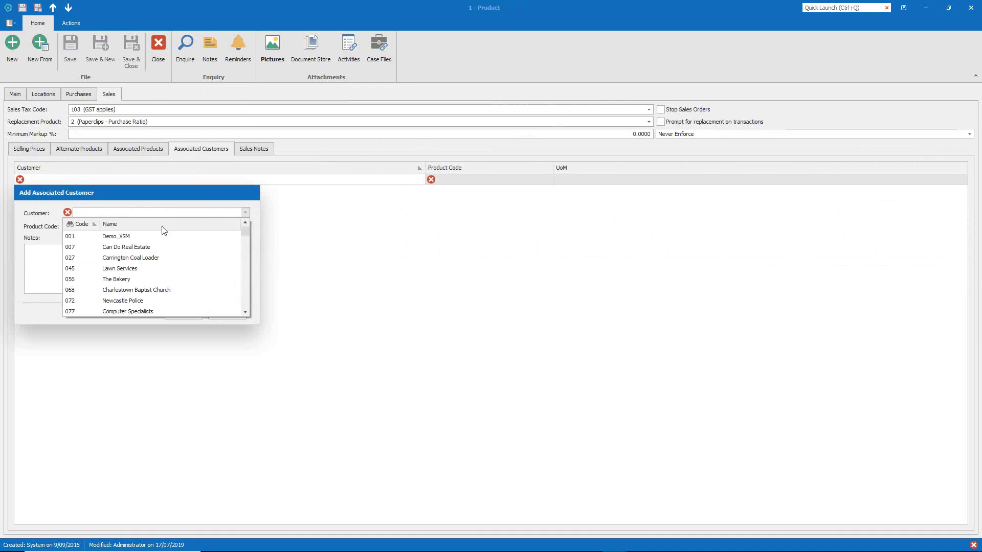
pyautogui.click(153, 236)
pyautogui.click(115, 225)
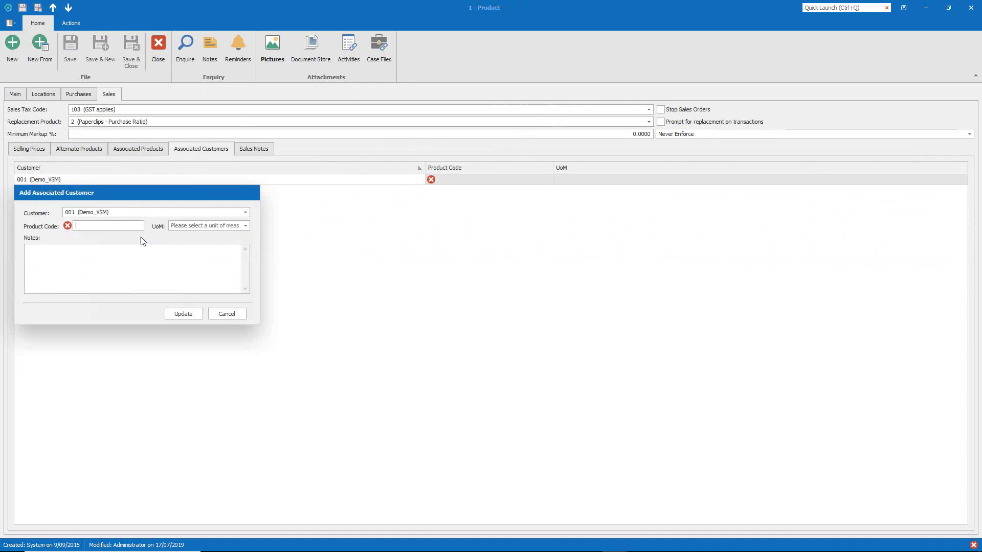
pyautogui.write('ABC')
pyautogui.click(170, 248)
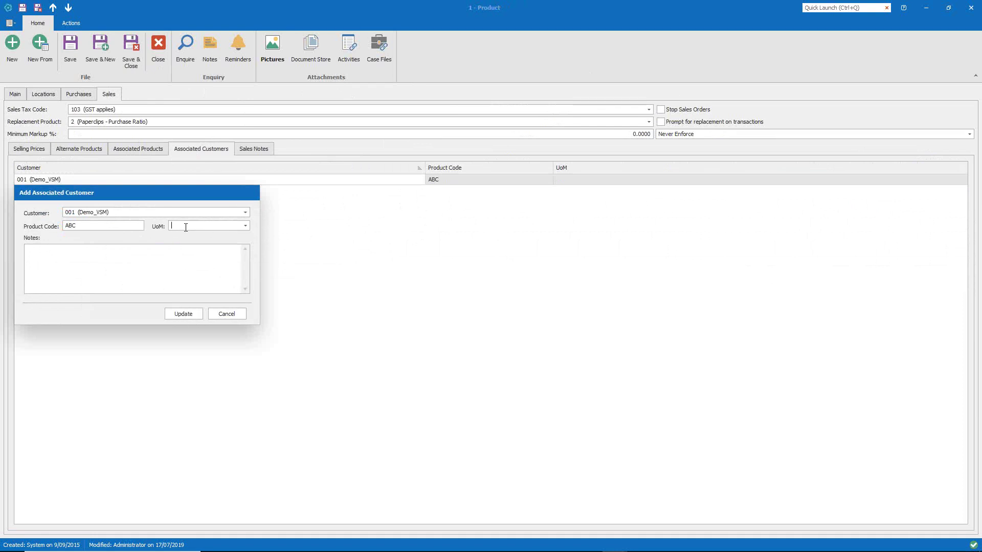
pyautogui.click(187, 314)
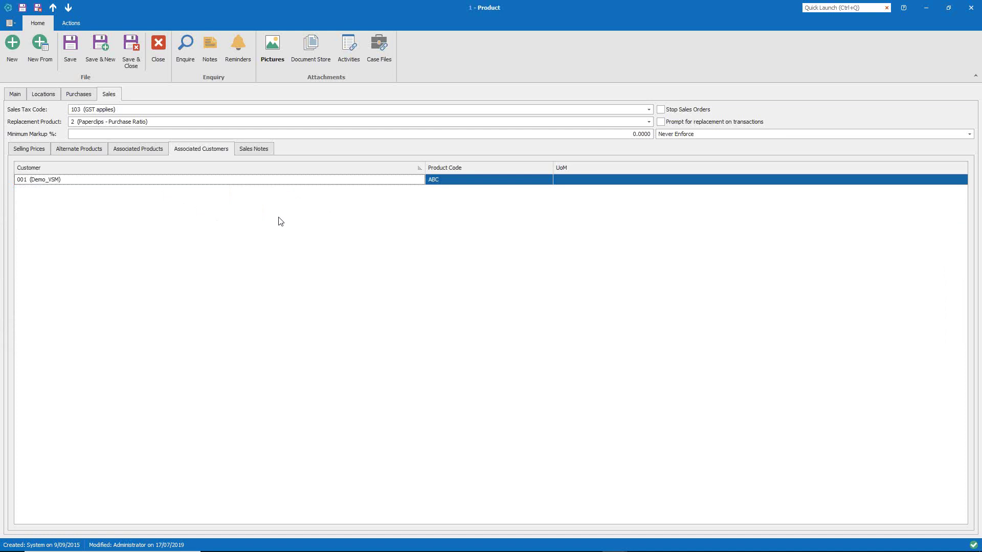
# - Check the PowerPoint topic slide, return to the product record in Sybiz Vision, and save and close it
pyautogui.hotkey('alt', 'Tab')
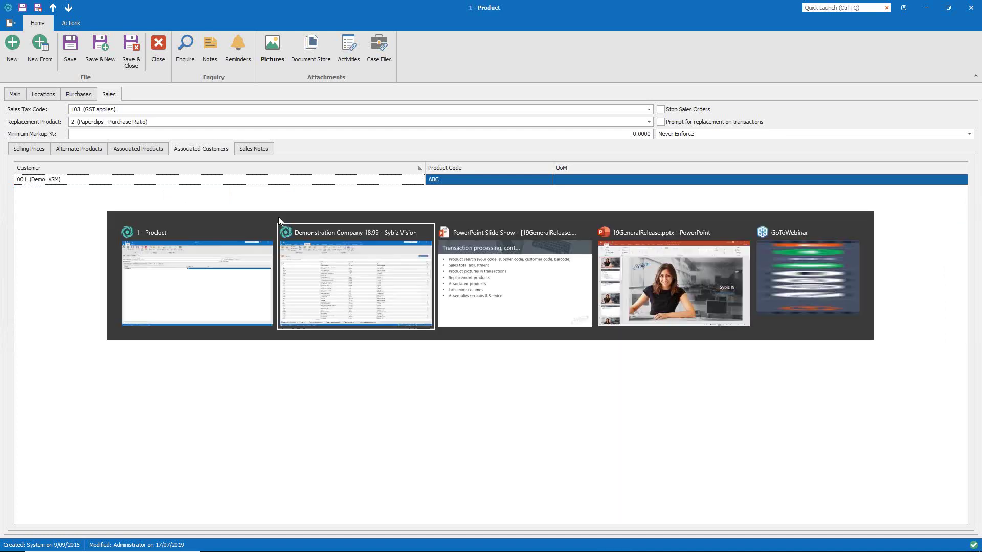
pyautogui.hotkey('alt', 'Tab')
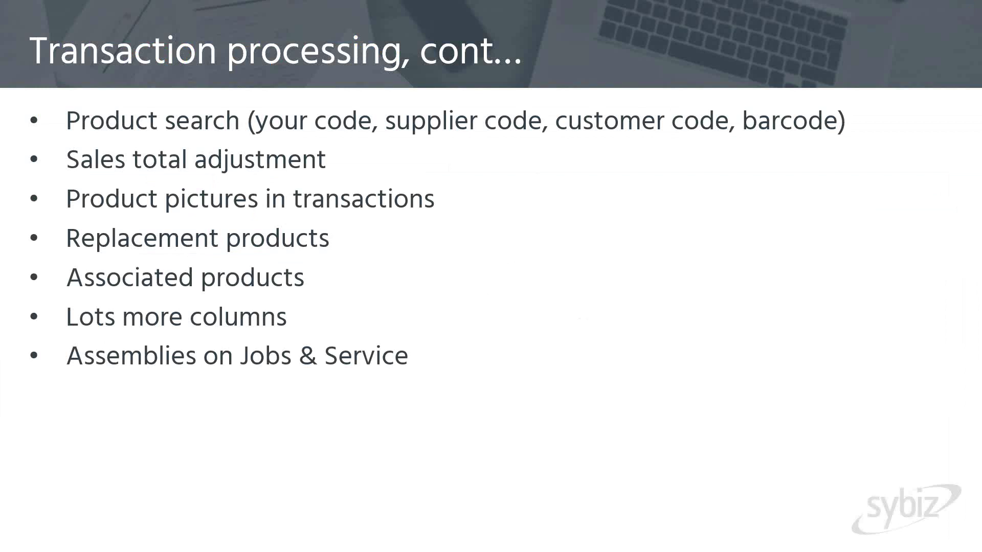
pyautogui.hotkey('alt', 'Tab')
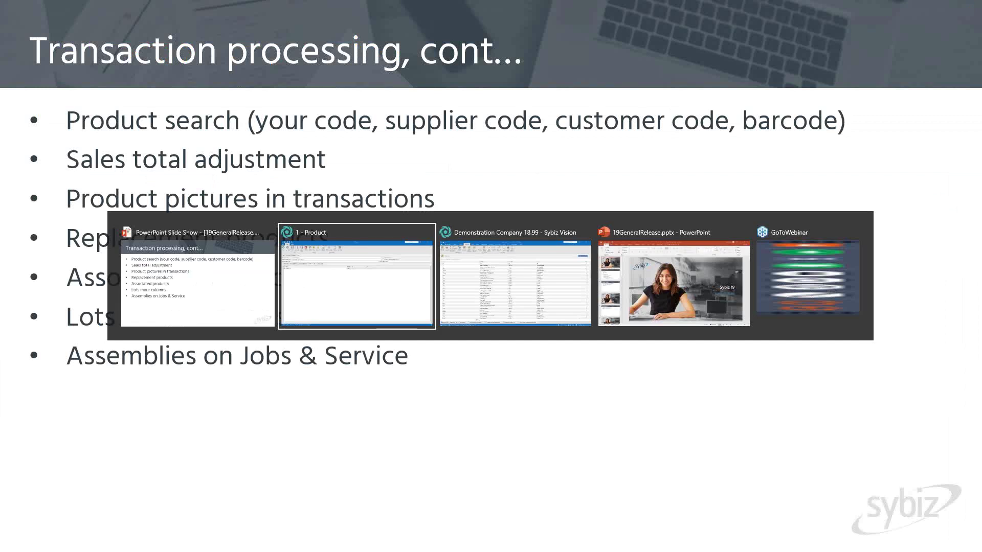
pyautogui.hotkey('alt', 'Tab')
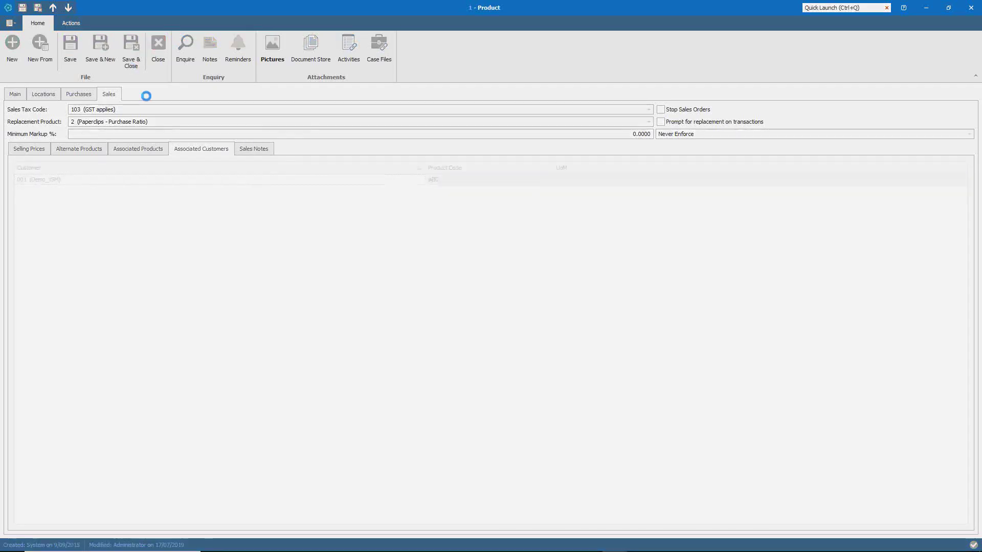
pyautogui.press('Escape')
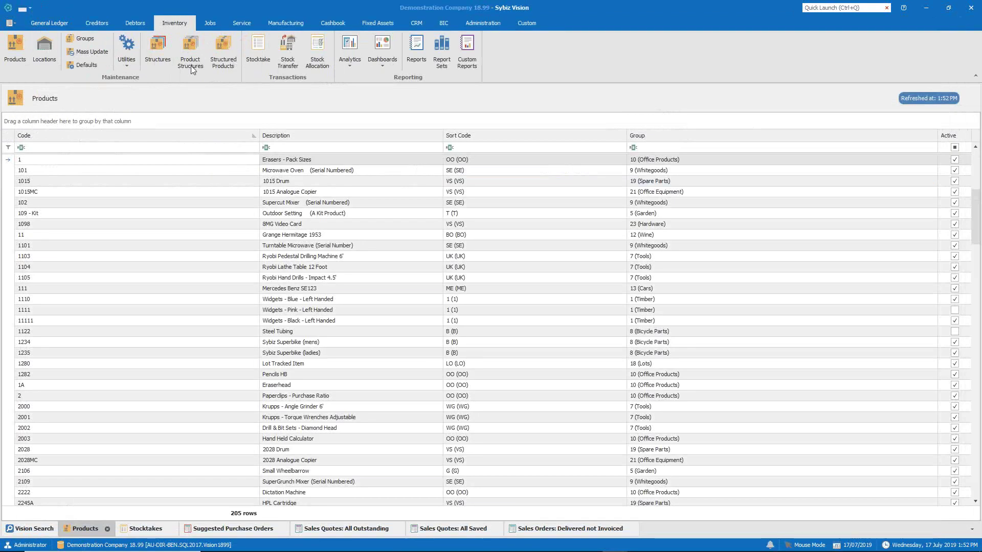
# - Create a new sales invoice from the processed sales order of customer 670 (Abernathy Sports_Special Prices)
pyautogui.click(145, 21)
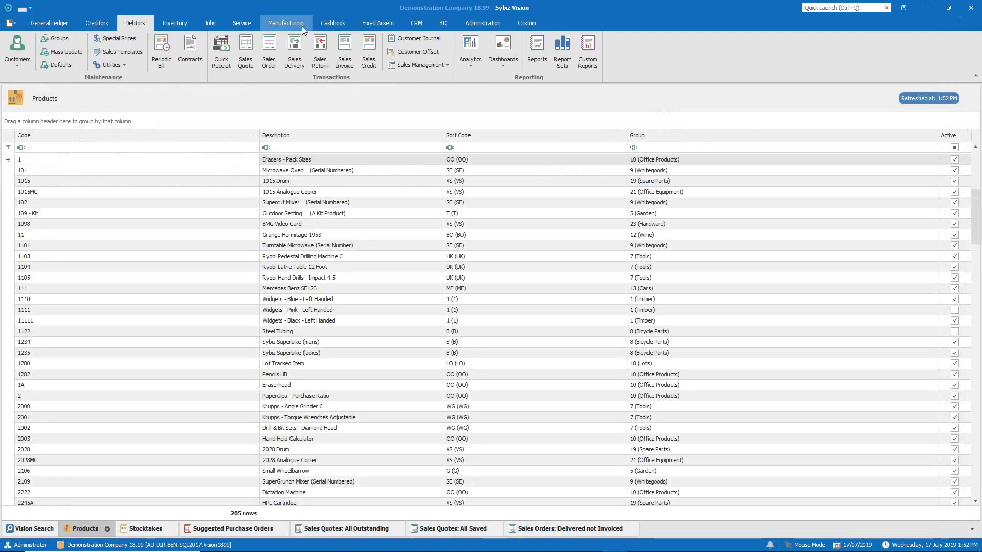
pyautogui.click(344, 60)
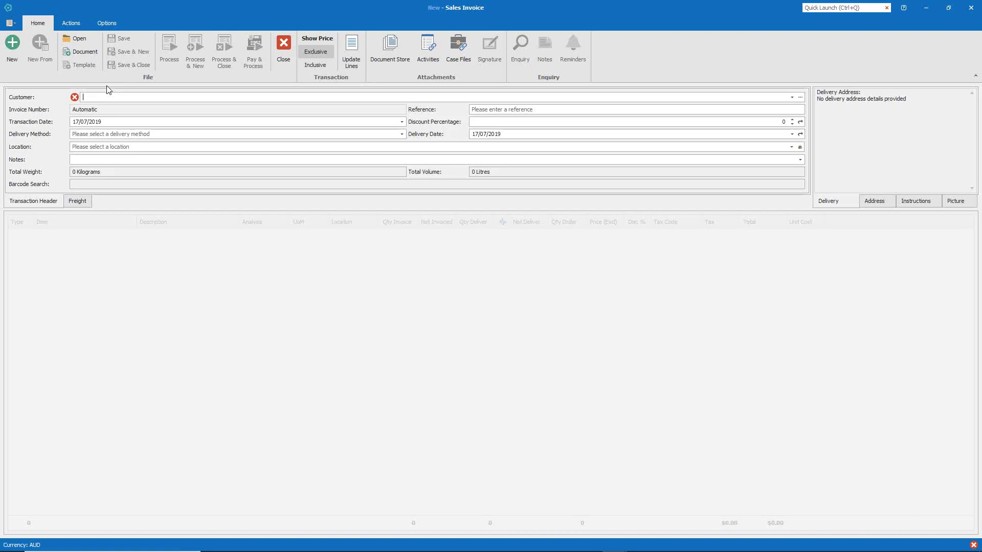
pyautogui.click(94, 48)
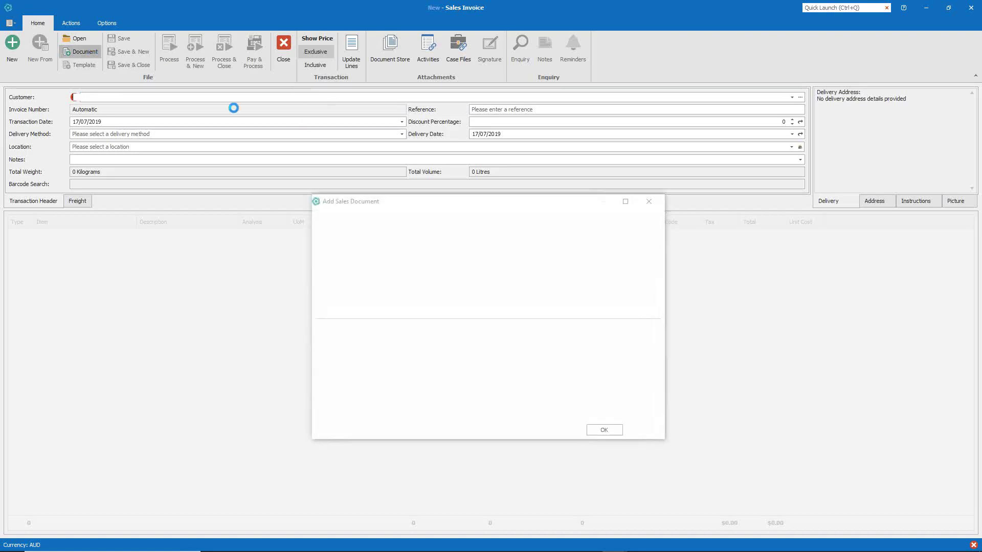
pyautogui.moveTo(653, 345); pyautogui.dragTo(656, 398)
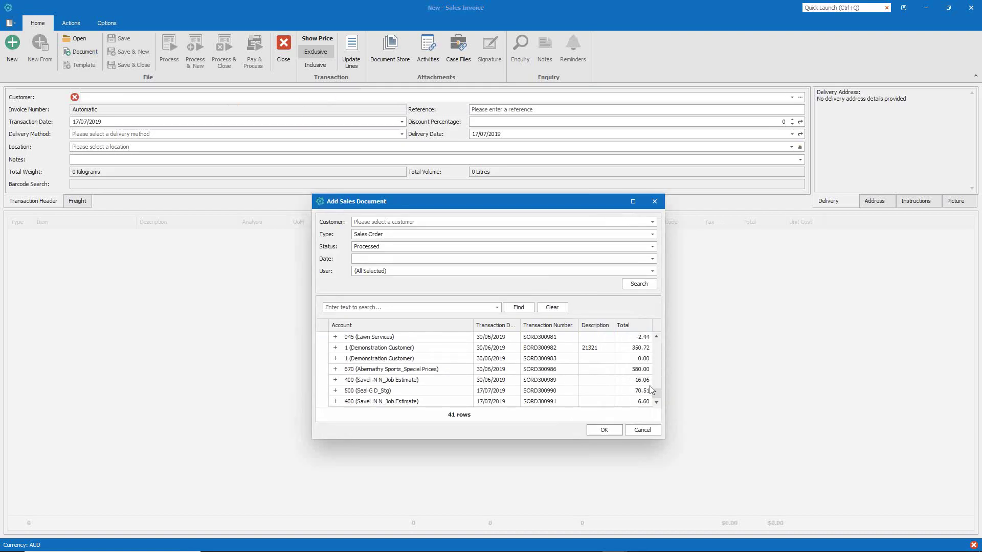
pyautogui.click(623, 372)
pyautogui.click(604, 431)
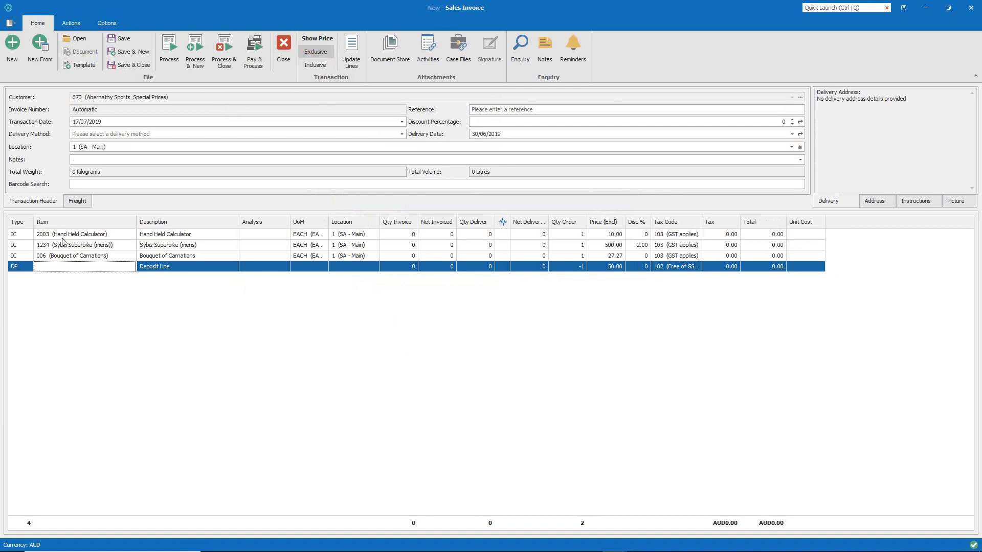
# - Add the Qty Manufacturable and Qty Available columns before Qty Invoice in the invoice lines grid, then close the column chooser
pyautogui.rightClick(434, 225)
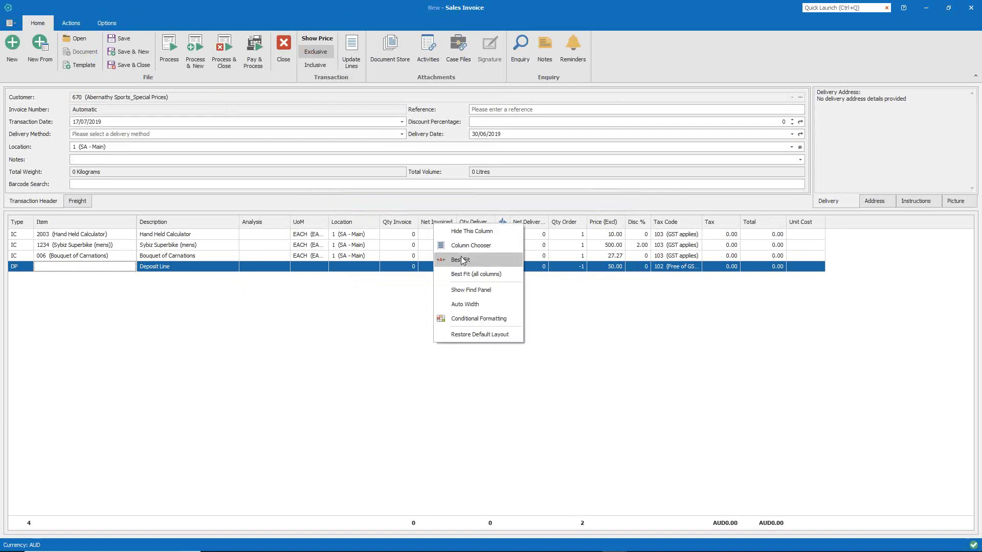
pyautogui.click(464, 246)
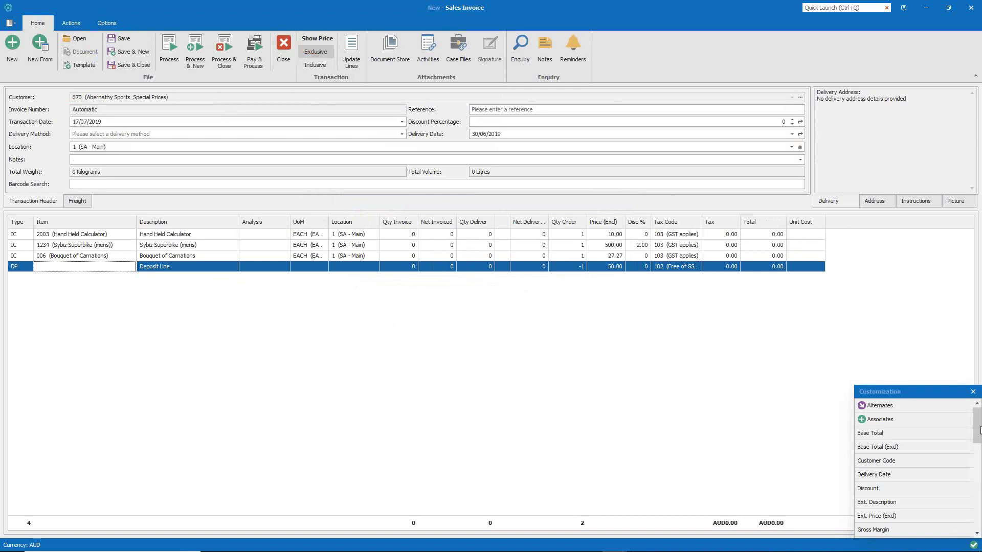
pyautogui.moveTo(977, 423); pyautogui.dragTo(977, 484)
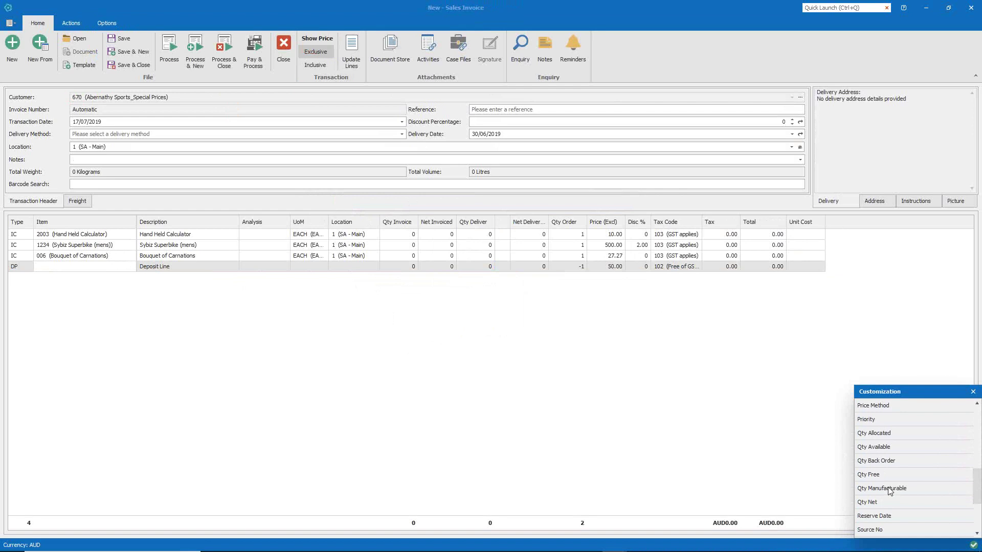
pyautogui.moveTo(890, 491); pyautogui.dragTo(382, 230)
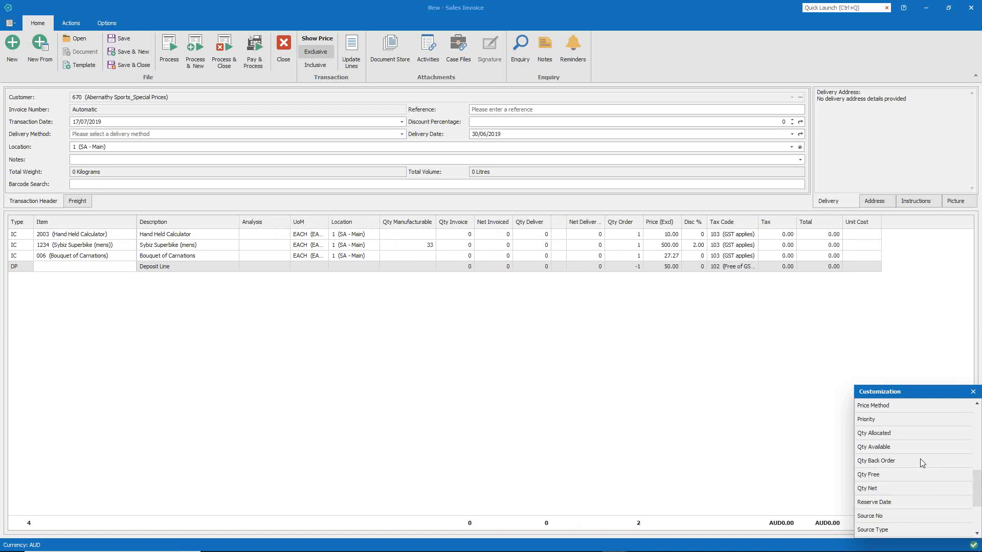
pyautogui.moveTo(888, 446); pyautogui.dragTo(450, 219)
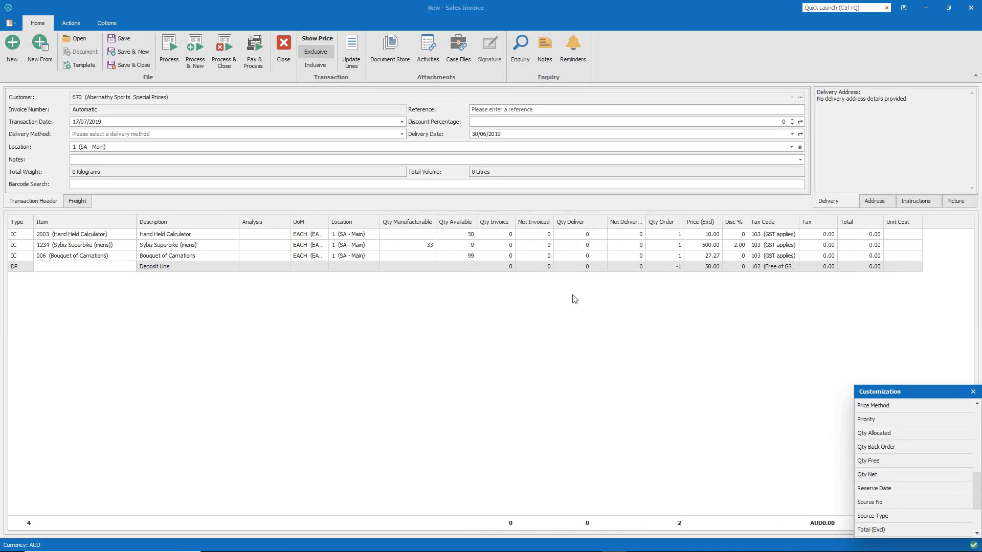
pyautogui.click(972, 392)
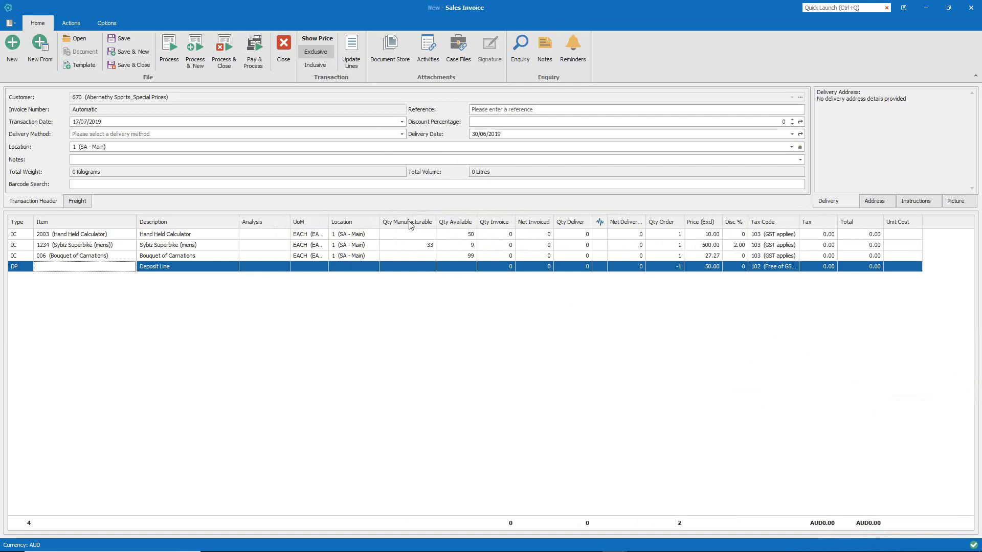
# - Invoice and deliver all order lines, then pay and process the invoice with cash of 530.00 and the 50.00 deposit
pyautogui.click(346, 65)
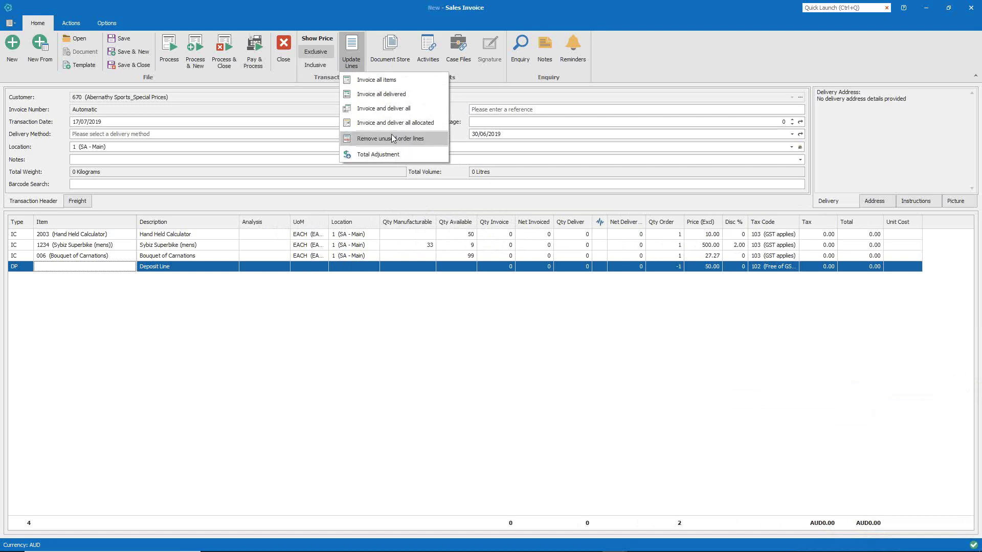
pyautogui.click(390, 109)
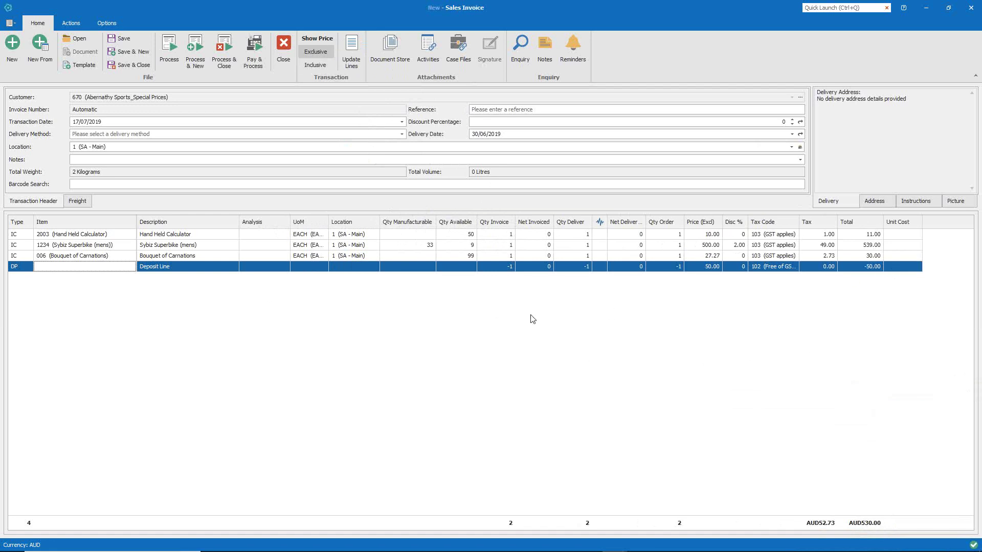
pyautogui.click(262, 50)
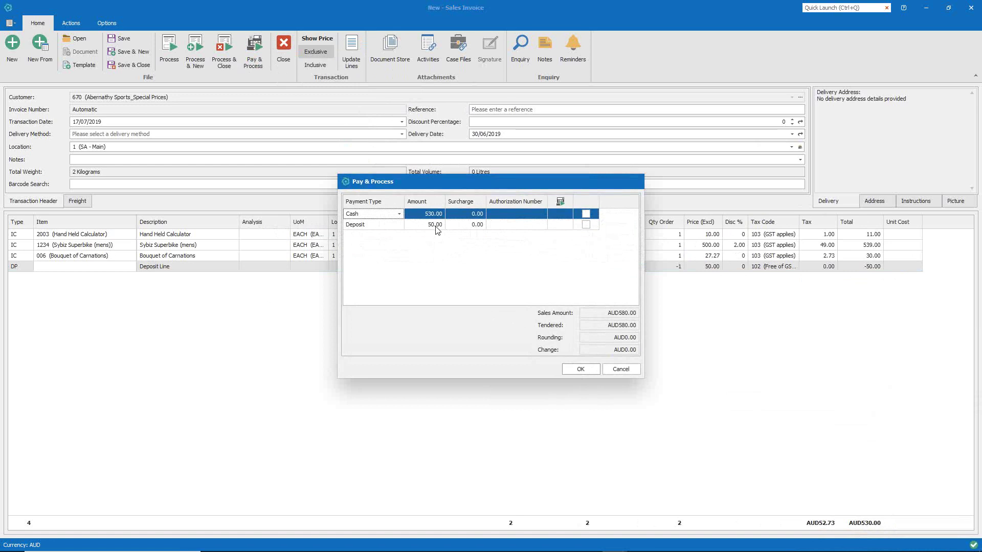
pyautogui.click(570, 368)
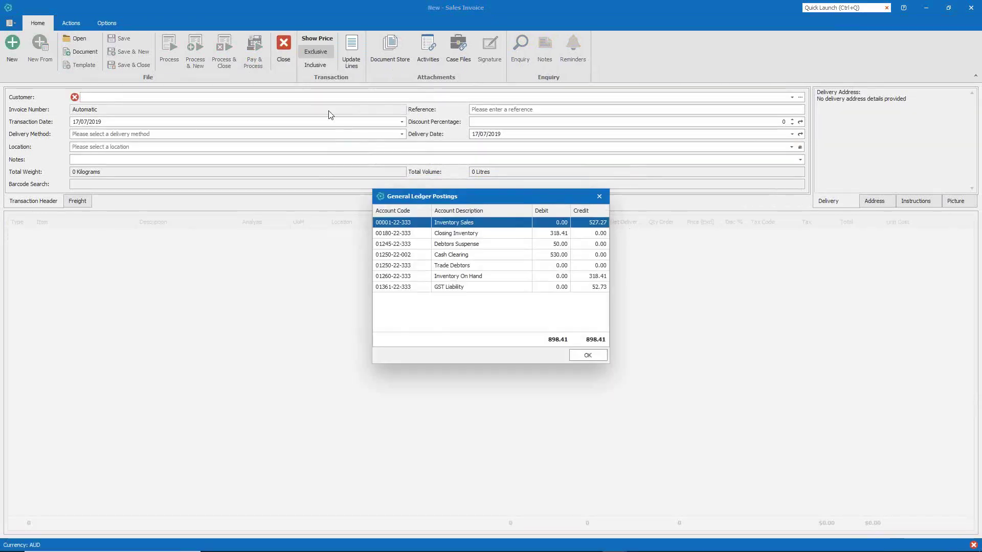
pyautogui.click(591, 355)
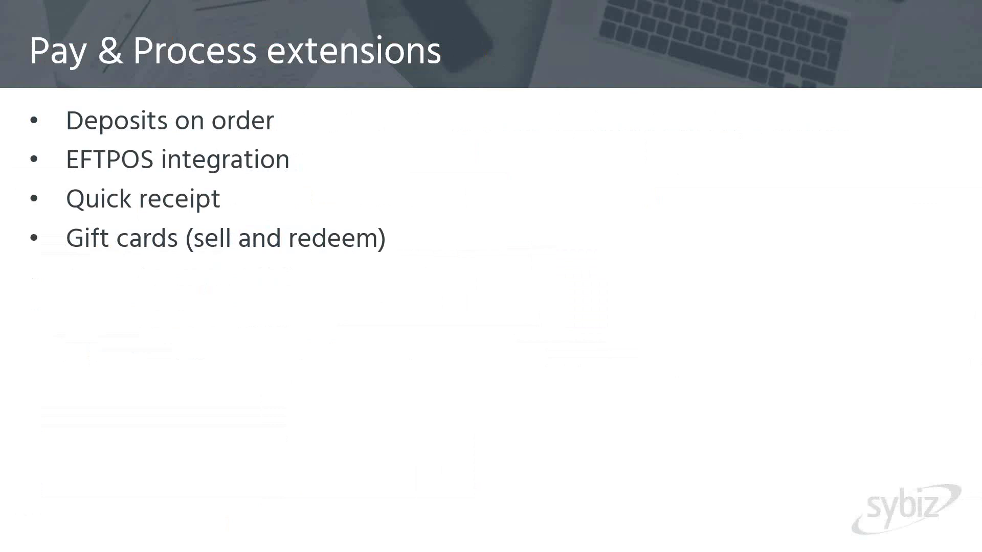
# - Switch to Sybiz Vision and process a quick receipt of 200.00 in cash for customer 2 (A.F. Timber Company_Special Prices)
pyautogui.hotkey('alt', 'Tab')
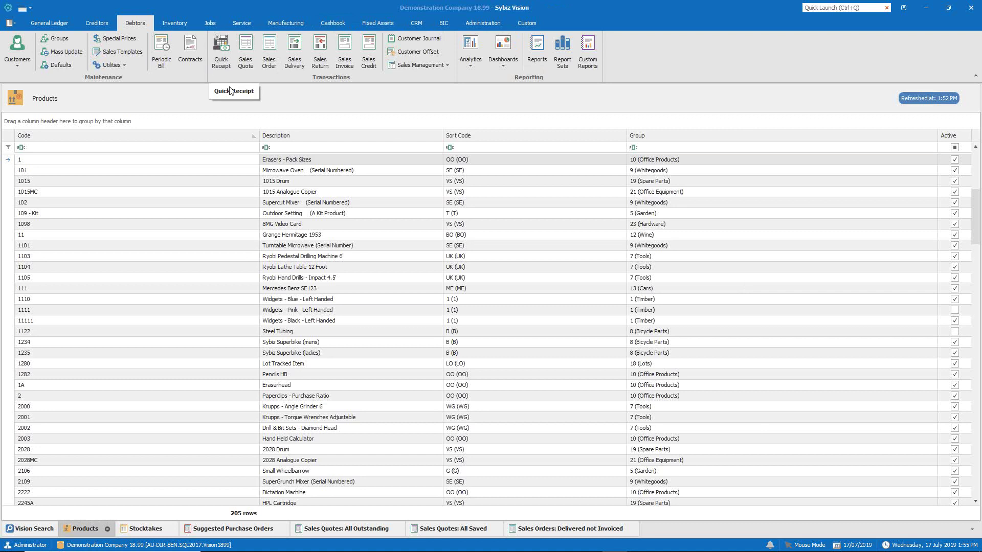
pyautogui.click(229, 68)
pyautogui.click(221, 68)
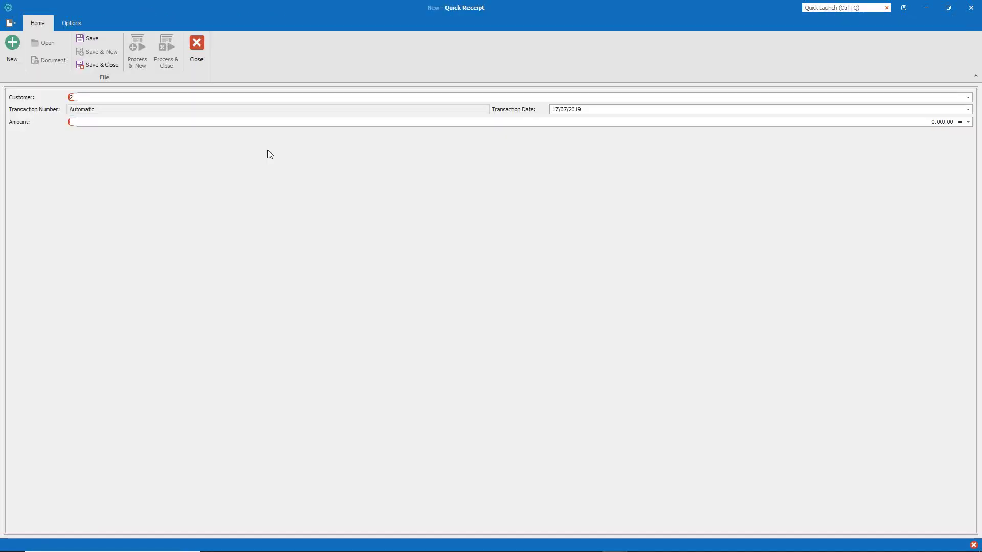
pyautogui.write('2')
pyautogui.press('Tab')
pyautogui.press('Tab')
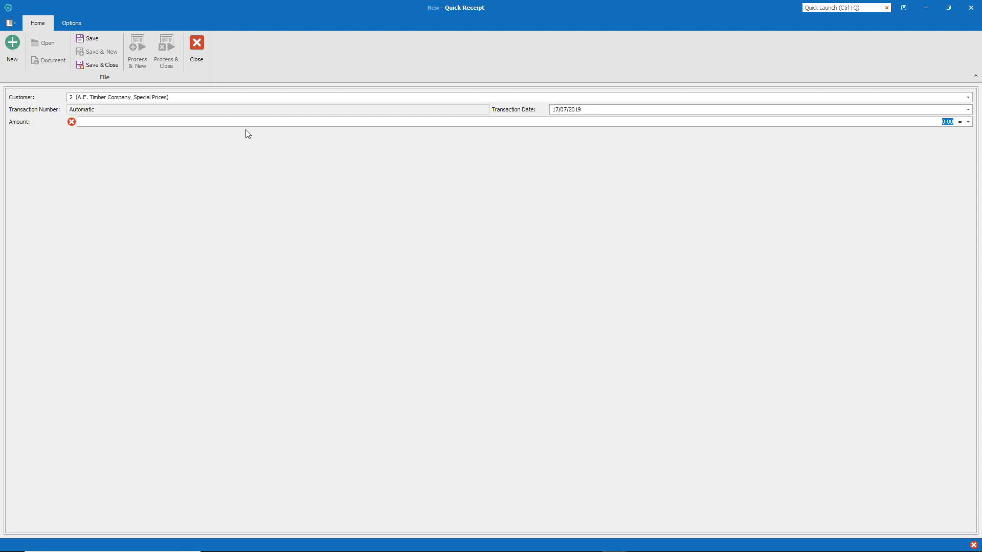
pyautogui.write('200')
pyautogui.press('Tab')
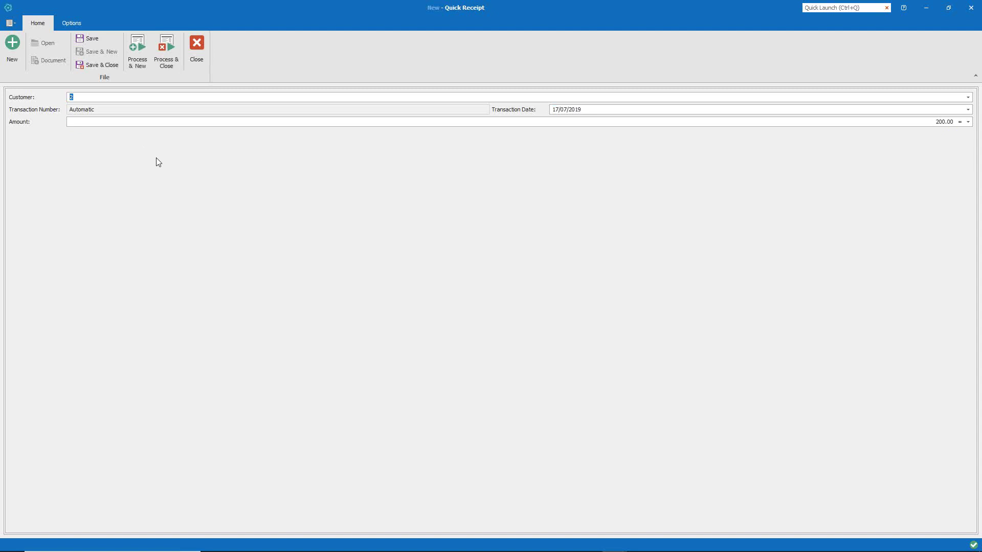
pyautogui.click(165, 49)
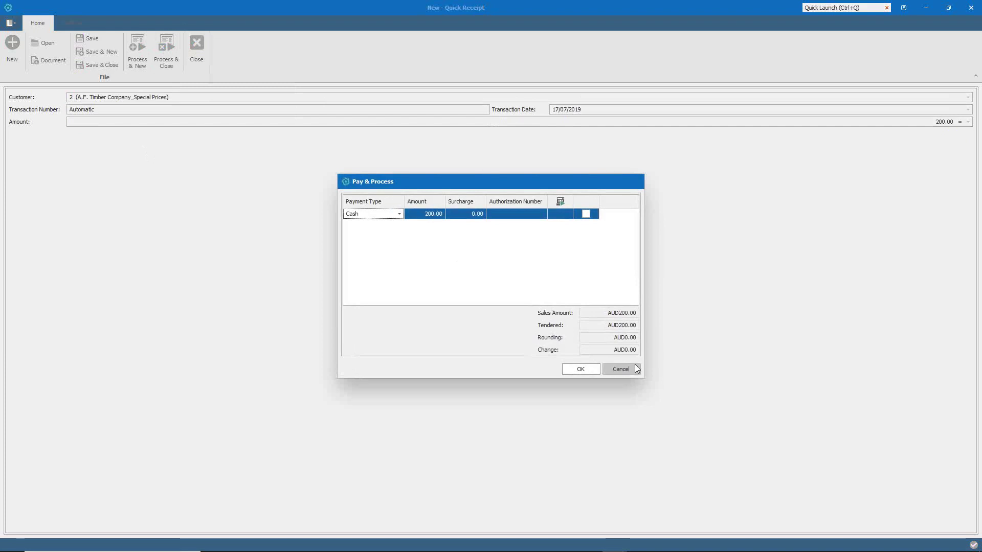
pyautogui.click(581, 369)
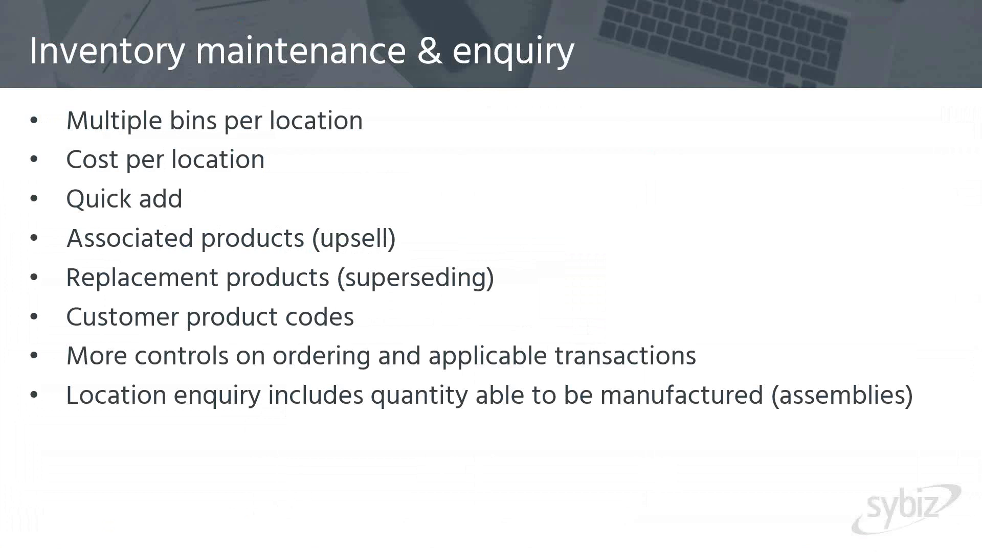
# - Switch back to Sybiz Vision and start a quick-add product with code ABC and description ABC
pyautogui.hotkey('alt', 'Tab')
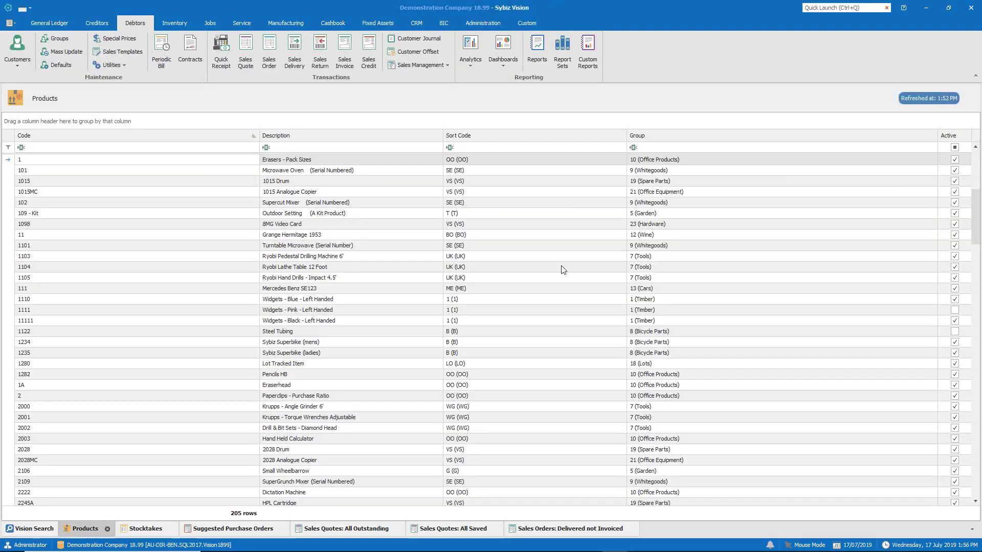
pyautogui.rightClick(246, 236)
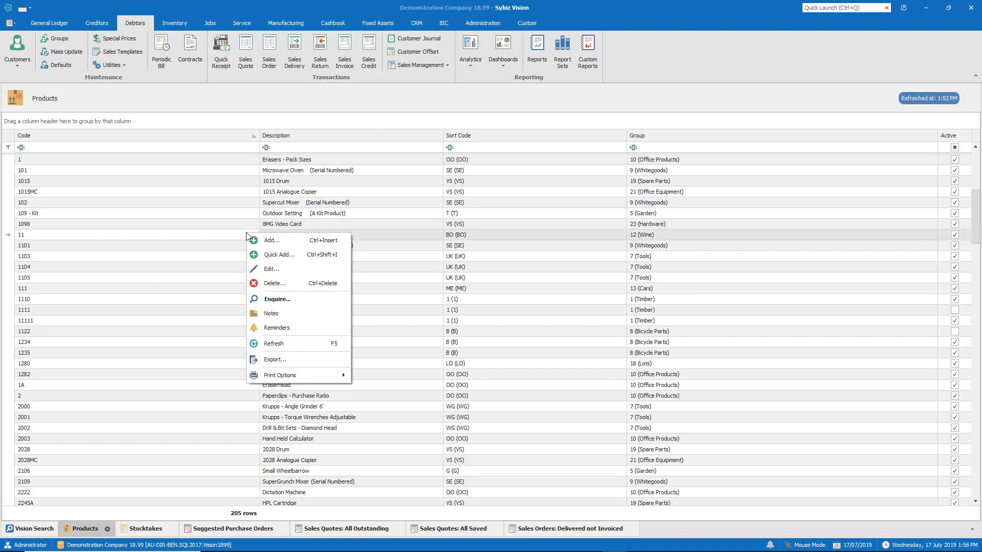
pyautogui.click(329, 255)
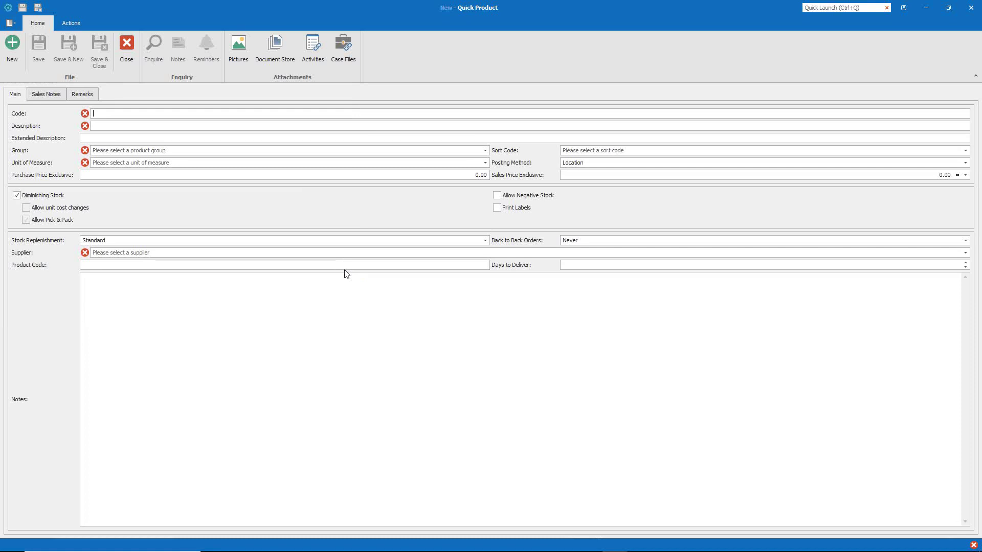
pyautogui.write('AB')
pyautogui.write('AB')
pyautogui.press('Tab')
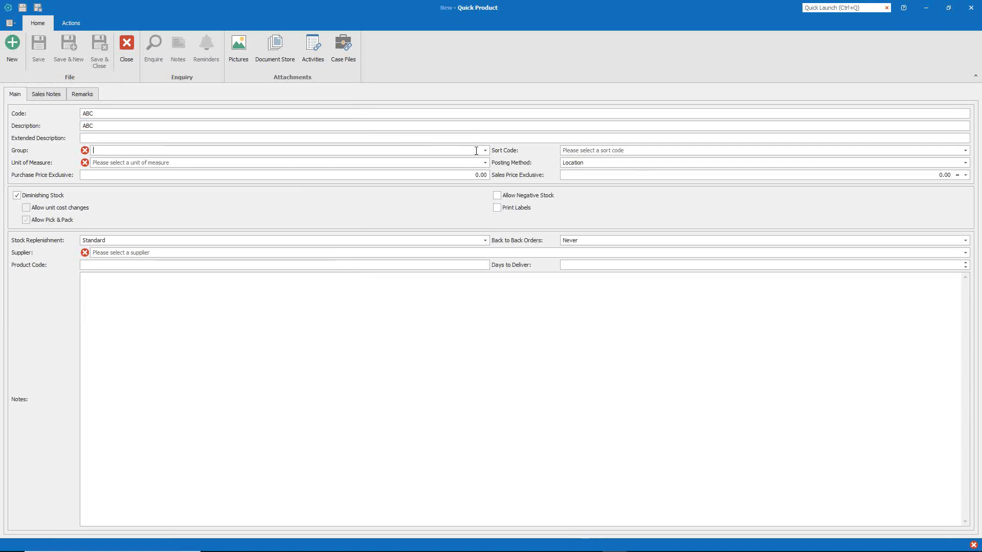
# - Set the new product's group to 11 (Flowers) and its unit of measure to EACH
pyautogui.click(485, 150)
pyautogui.click(416, 196)
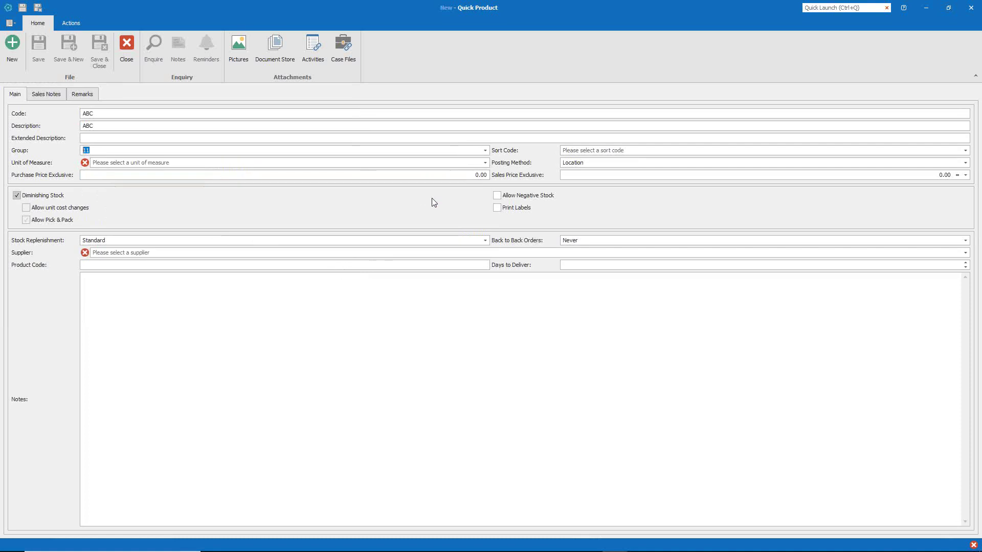
pyautogui.click(485, 162)
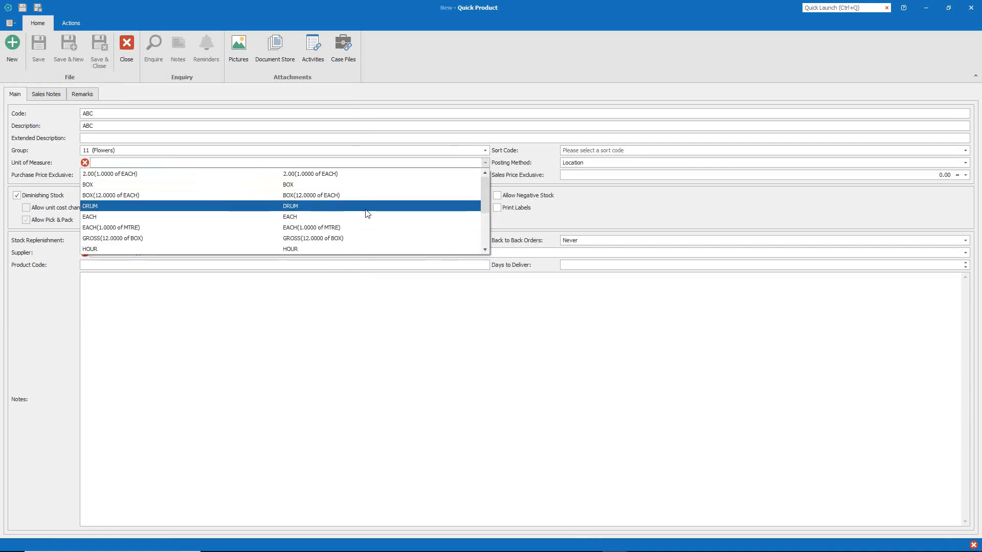
pyautogui.click(365, 217)
pyautogui.press('Tab')
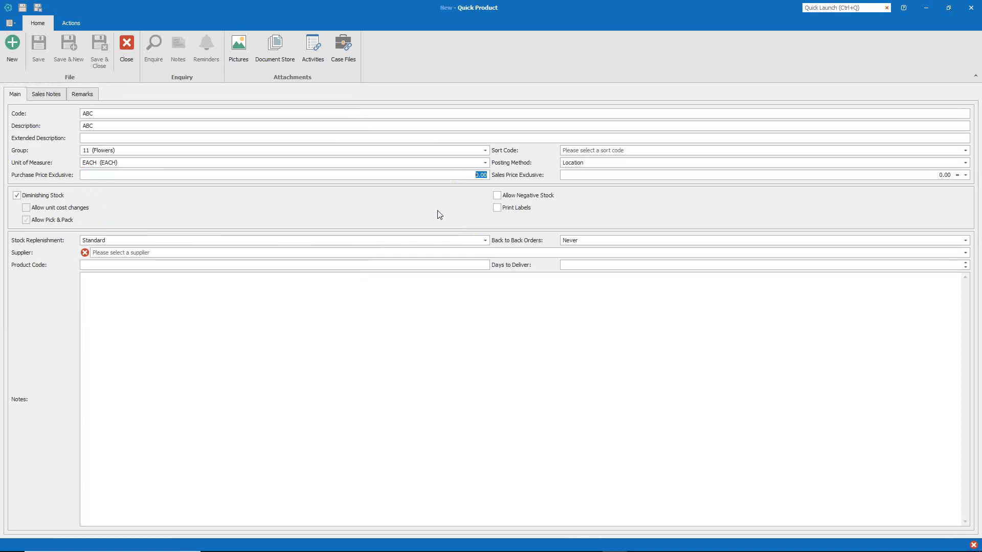
# - Set the product's exclusive purchase price to 5.00 and its exclusive sales price to 10.00
pyautogui.write('5')
pyautogui.press('Tab')
pyautogui.write('10')
pyautogui.press('Tab')
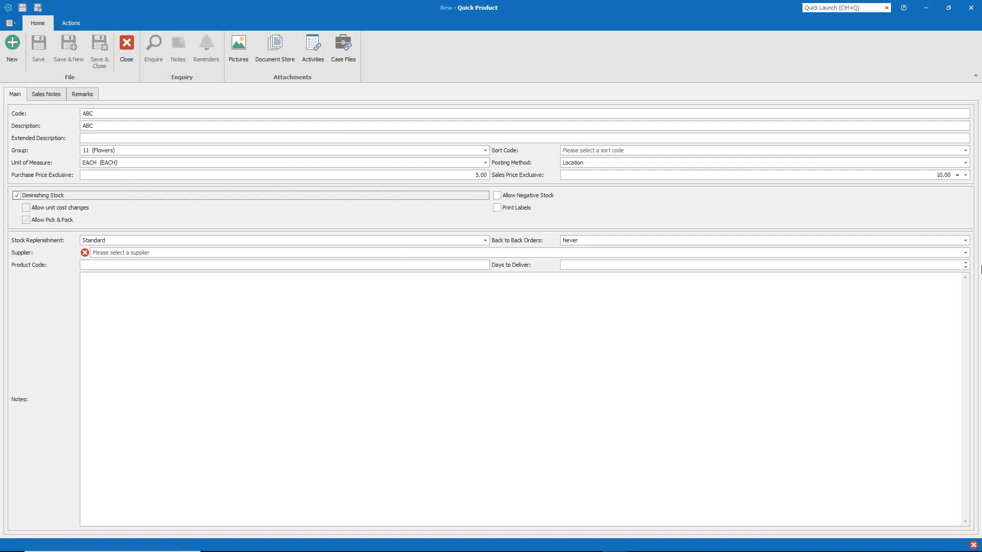
# - Assign supplier 002 (Fast Carriers) to product ABC, then save and close it
pyautogui.click(965, 252)
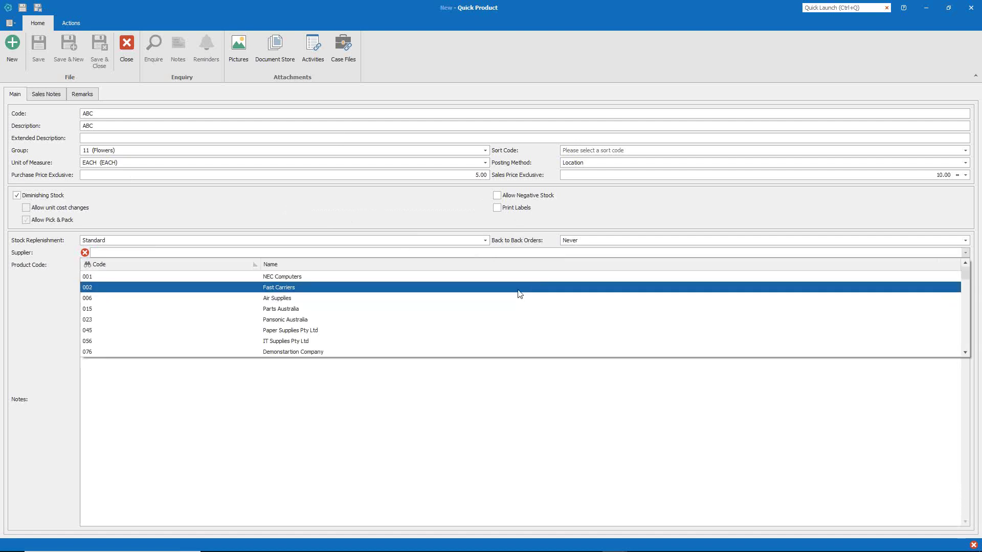
pyautogui.click(518, 289)
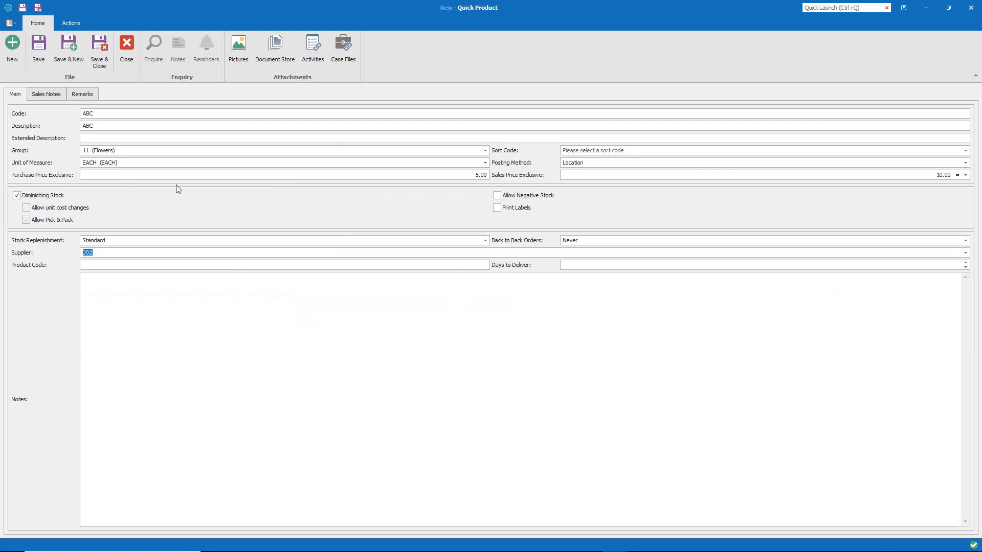
pyautogui.click(103, 66)
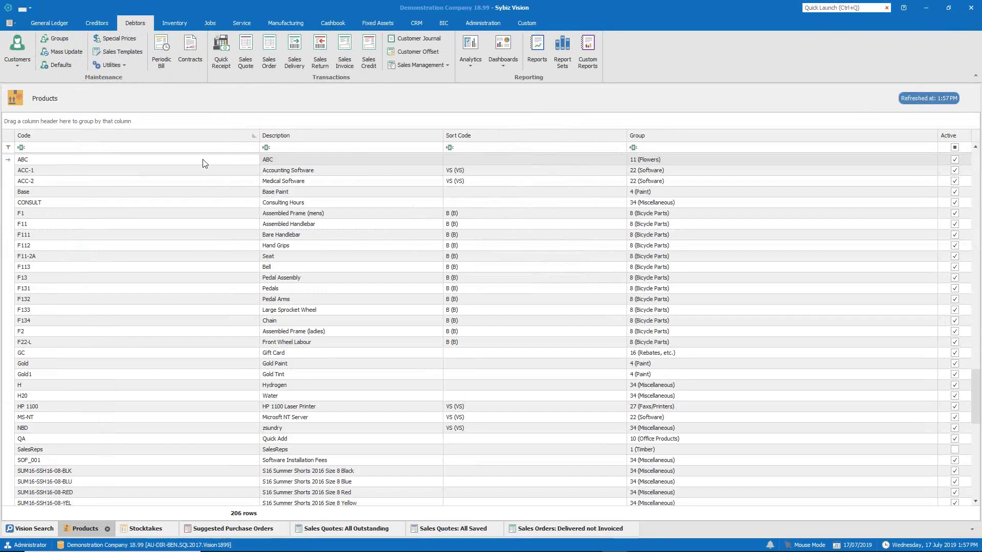
# - Review product ABC's prices in its enquiry, then open the product record and view its locations
pyautogui.doubleClick(203, 160)
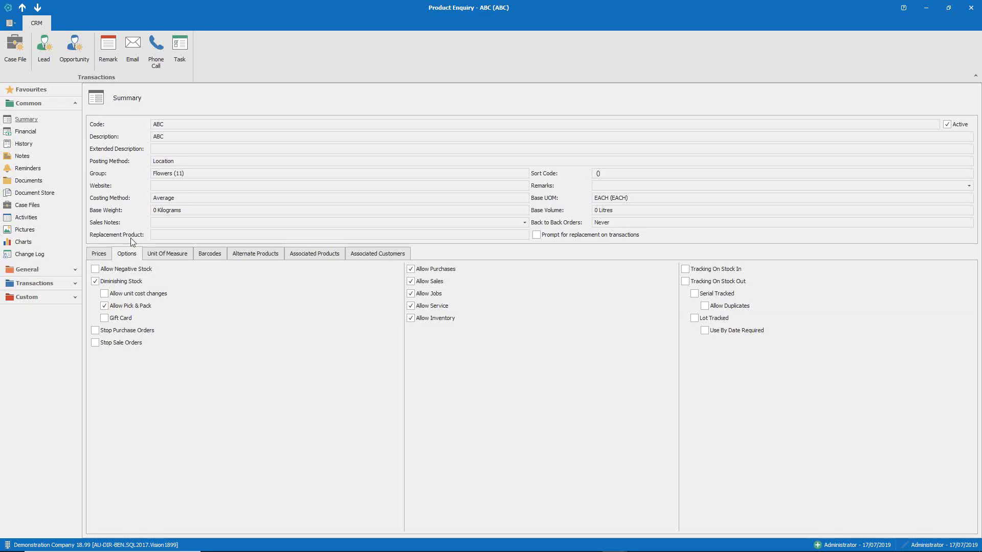
pyautogui.click(106, 254)
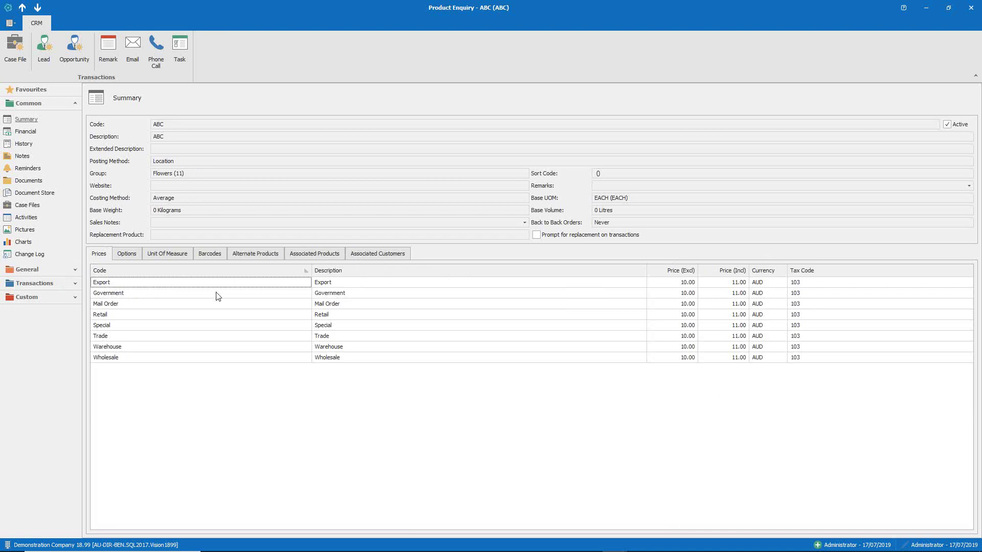
pyautogui.click(13, 24)
pyautogui.click(24, 43)
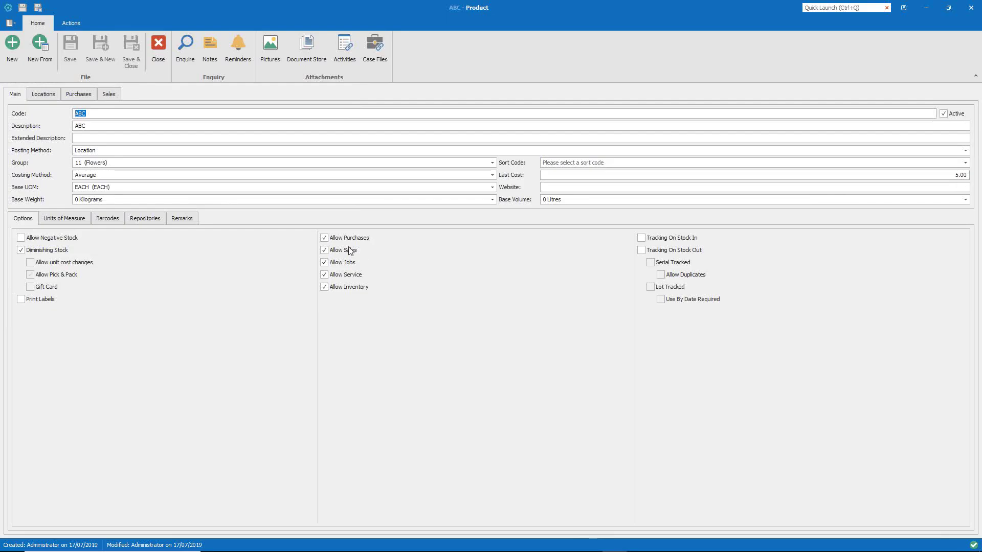
pyautogui.click(50, 99)
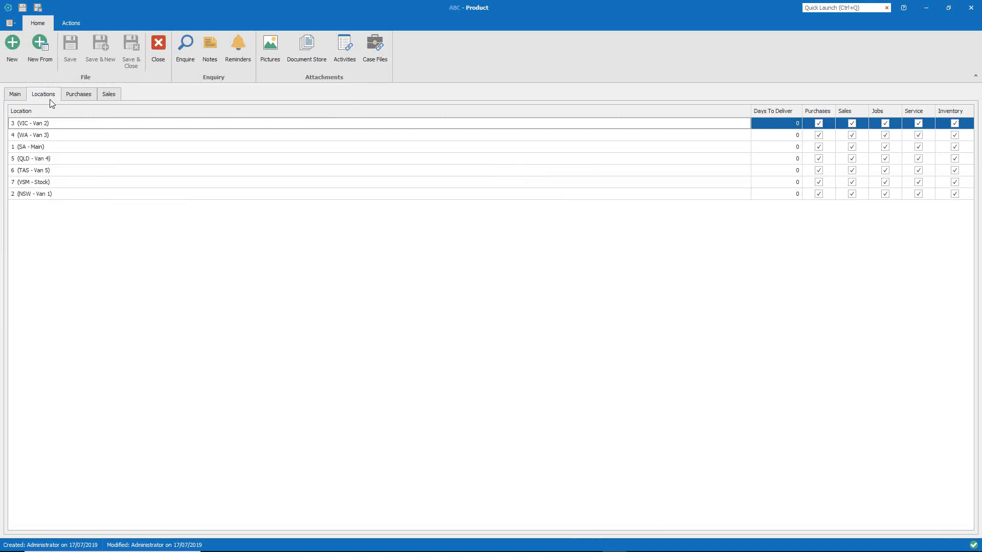
# - Edit location 1 (SA - Main) and try switching its Purchases, Sales, Jobs and Inventory permissions off and on again
pyautogui.doubleClick(85, 146)
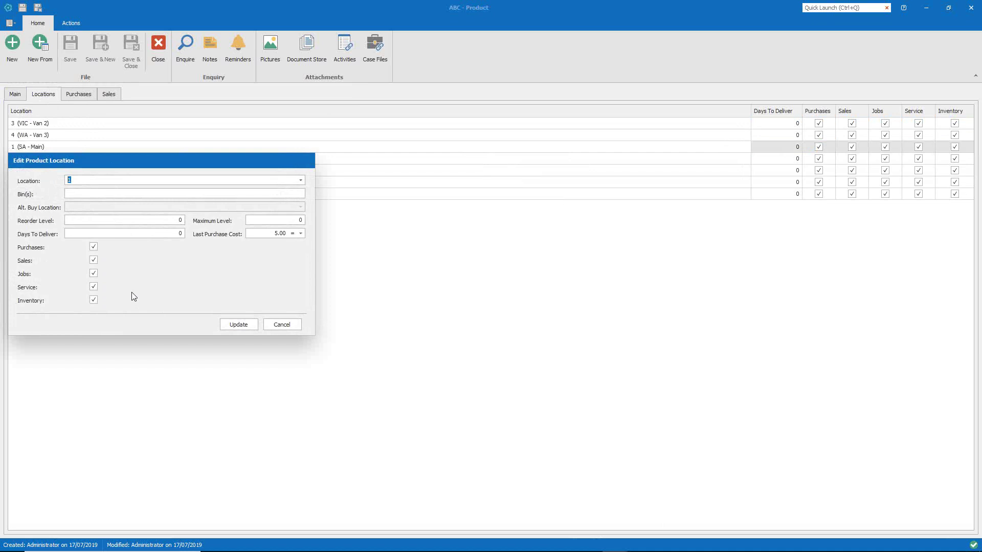
pyautogui.click(93, 302)
pyautogui.click(93, 274)
pyautogui.click(94, 260)
pyautogui.click(94, 247)
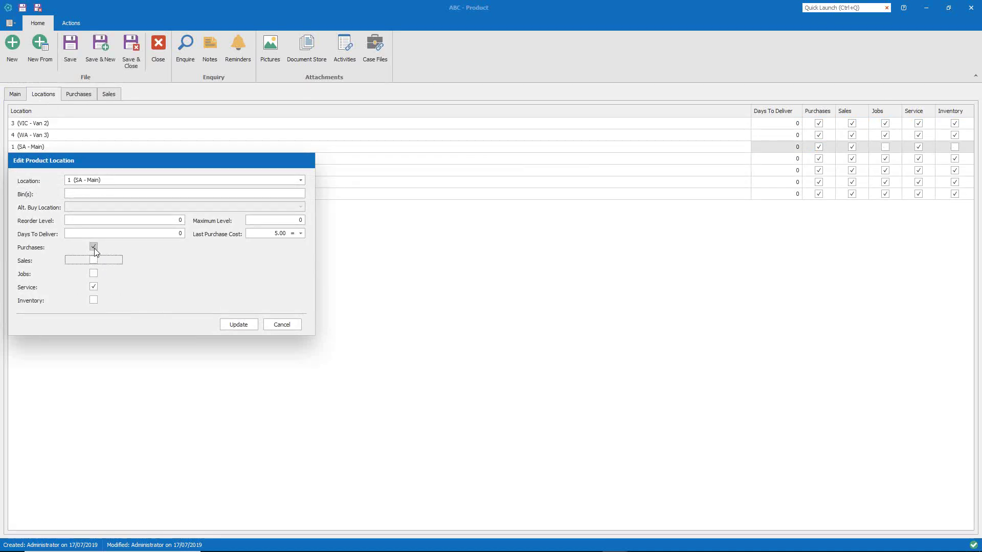
pyautogui.click(95, 299)
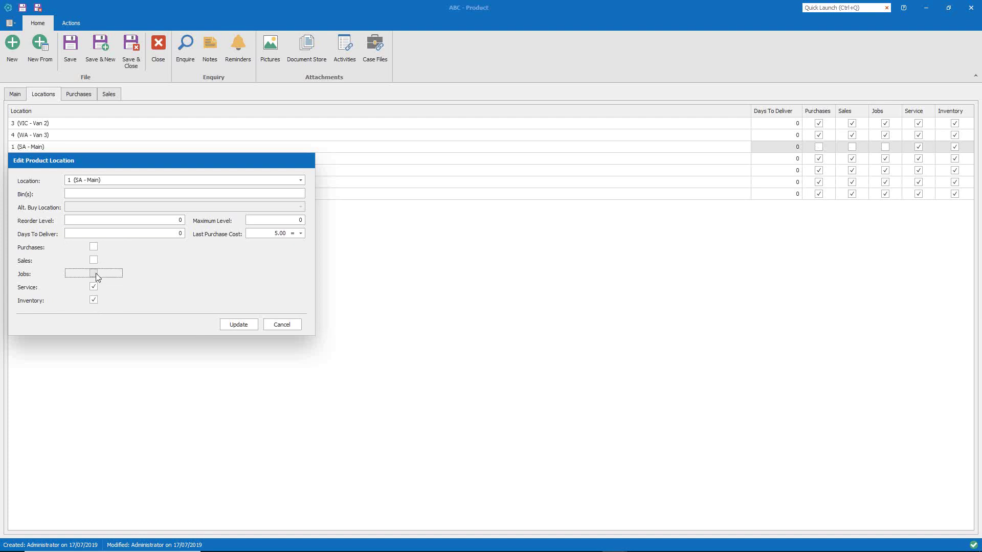
pyautogui.click(96, 273)
pyautogui.click(93, 258)
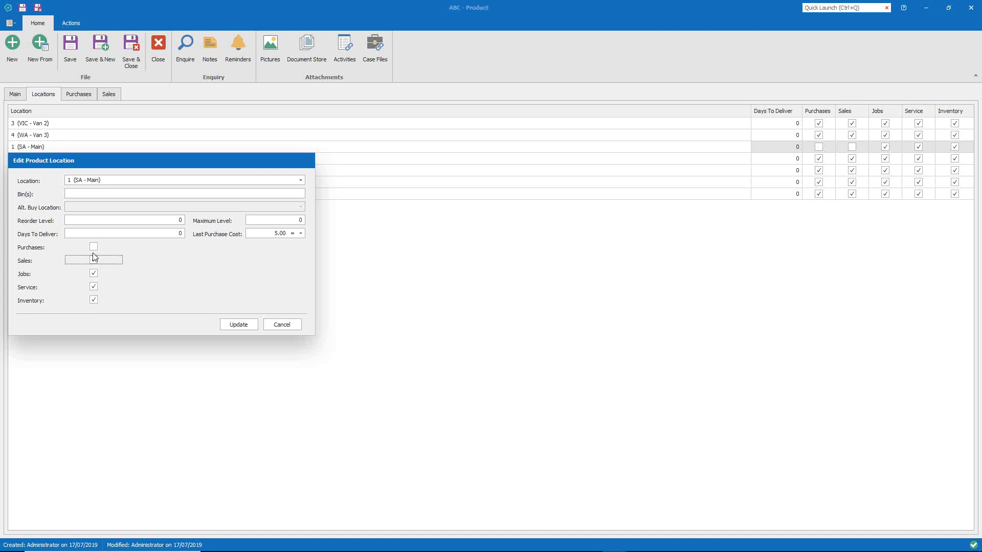
# - Try entering bins AB and BC for the SA - Main location, then cancel the location edit
pyautogui.click(94, 192)
pyautogui.write('AB')
pyautogui.press('Return')
pyautogui.write('JJ')
pyautogui.press('Return')
pyautogui.click(90, 193)
pyautogui.click(126, 191)
pyautogui.write('; ')
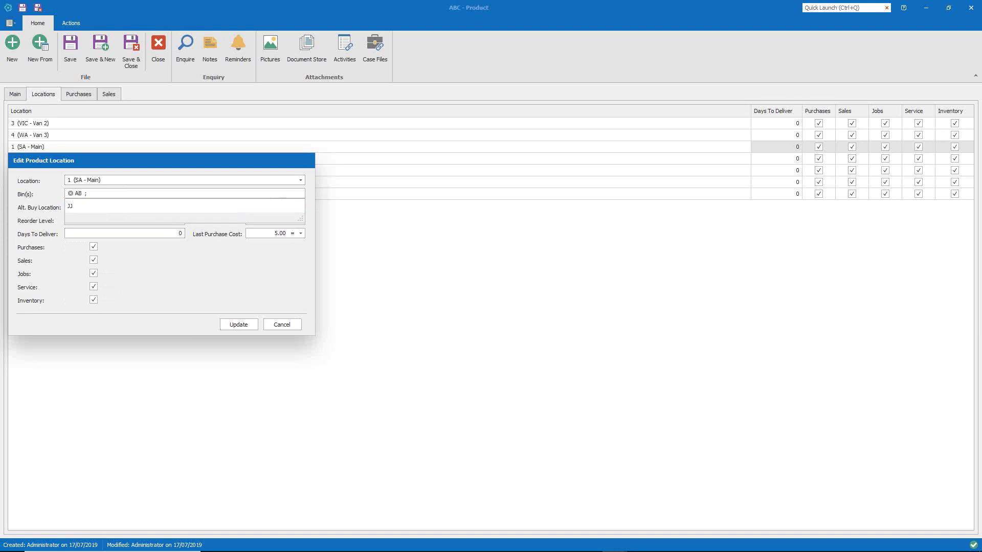
pyautogui.write('BC')
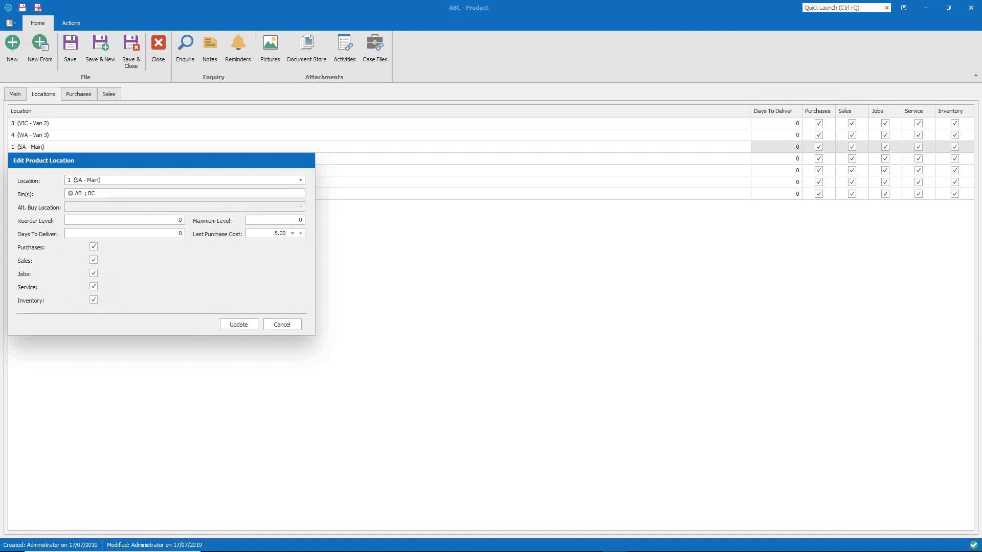
pyautogui.click(290, 326)
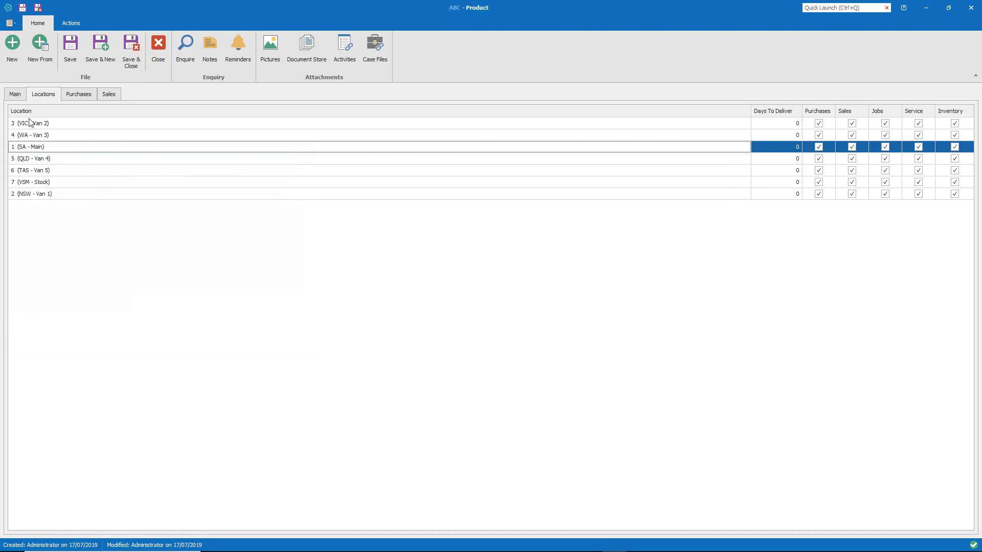
# - Return to product ABC's main details, then switch to the running PowerPoint slide show
pyautogui.click(14, 94)
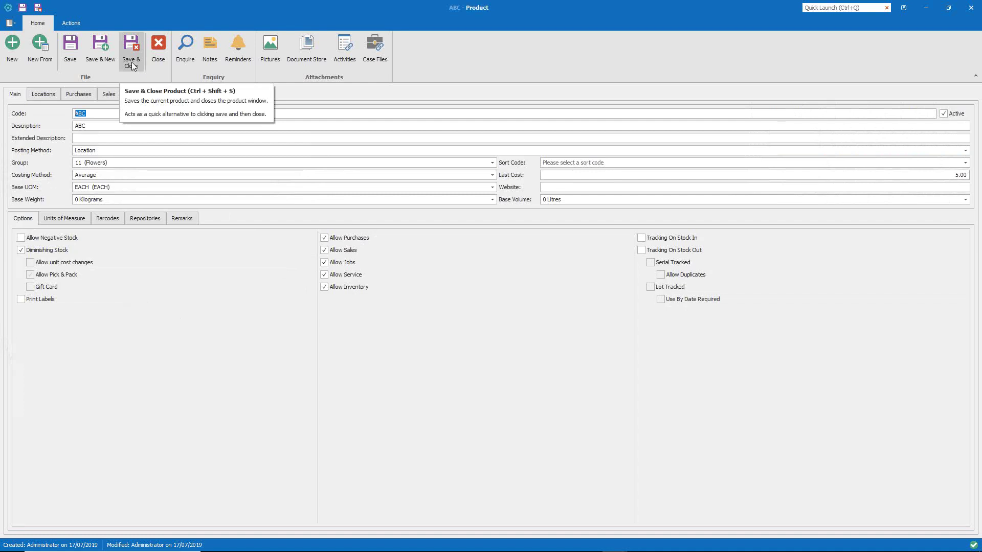
pyautogui.moveTo(375, 550)
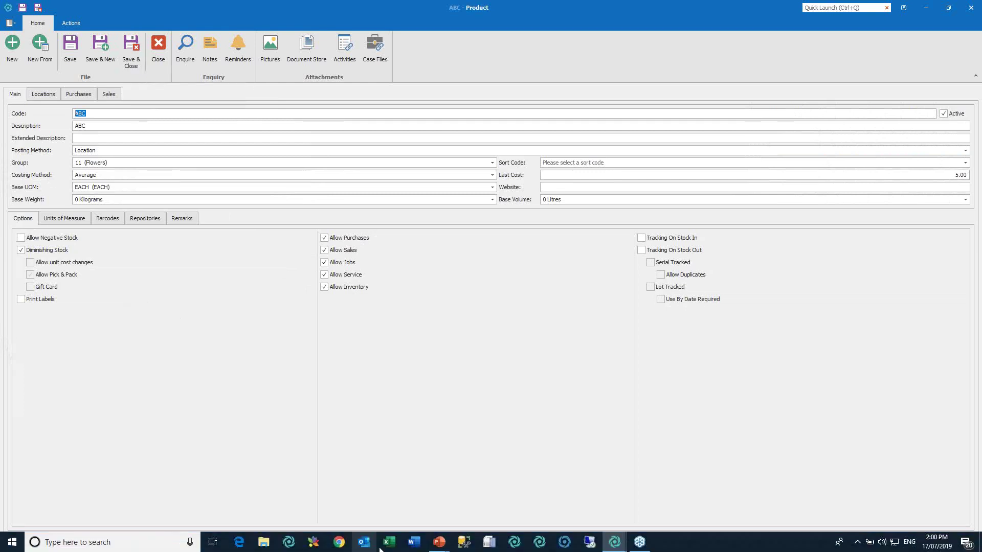
pyautogui.moveTo(438, 542)
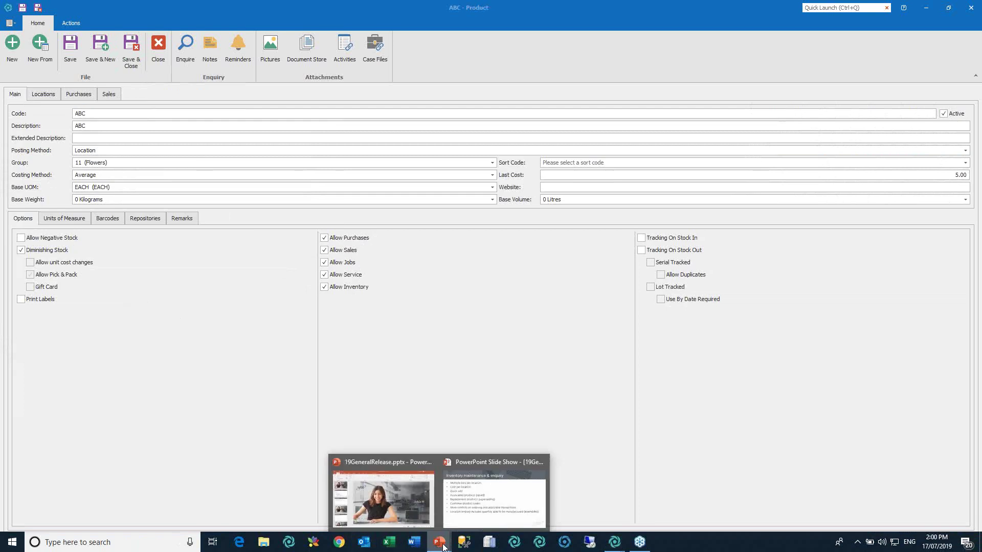
pyautogui.click(473, 511)
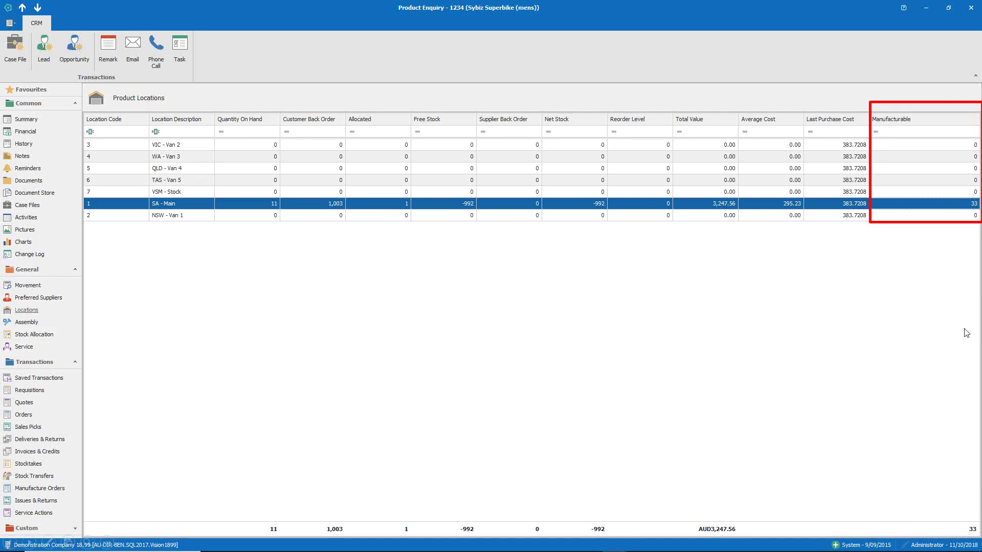
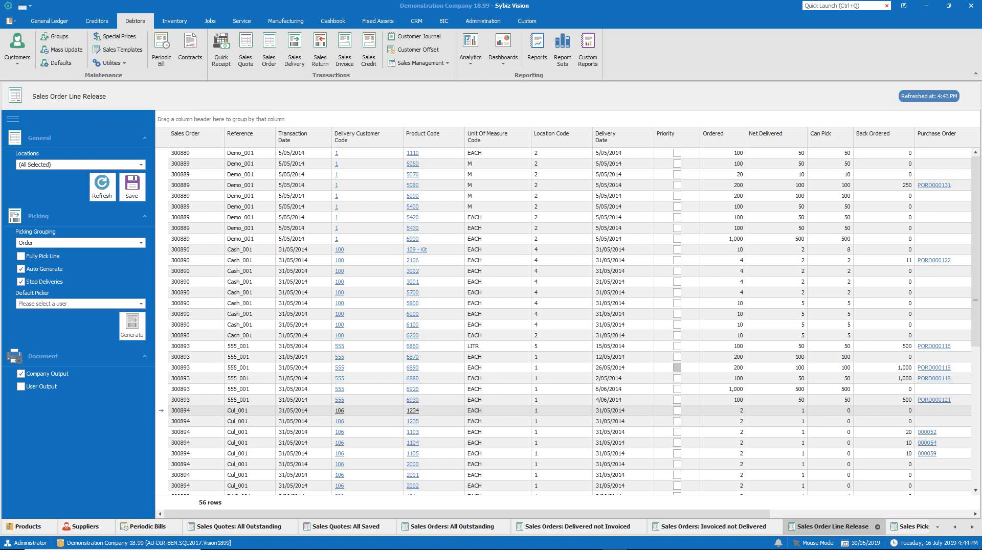
# - Switch back to Sybiz Vision, save and close product ABC, close its enquiry, and return to the Products list
pyautogui.hotkey('alt', 'Tab')
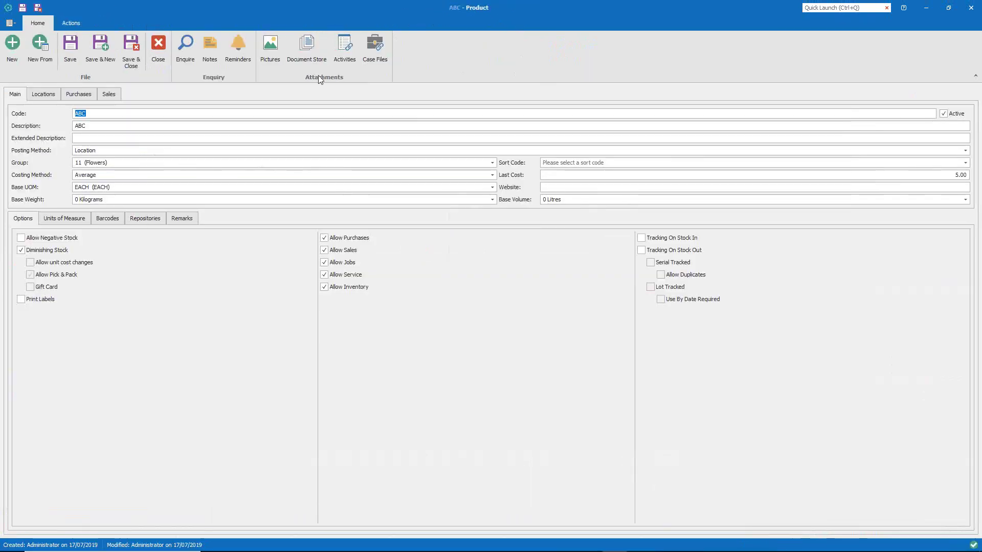
pyautogui.click(138, 63)
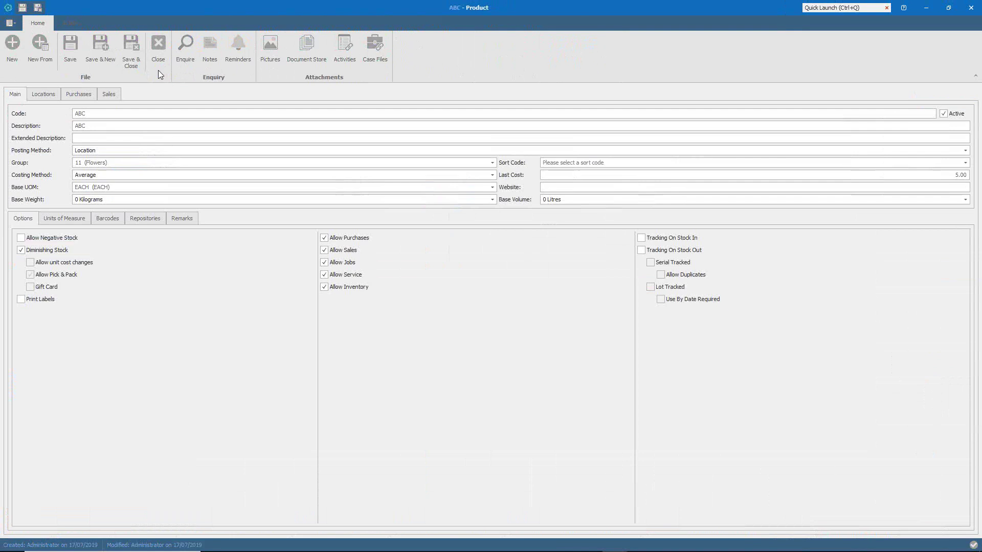
pyautogui.click(973, 7)
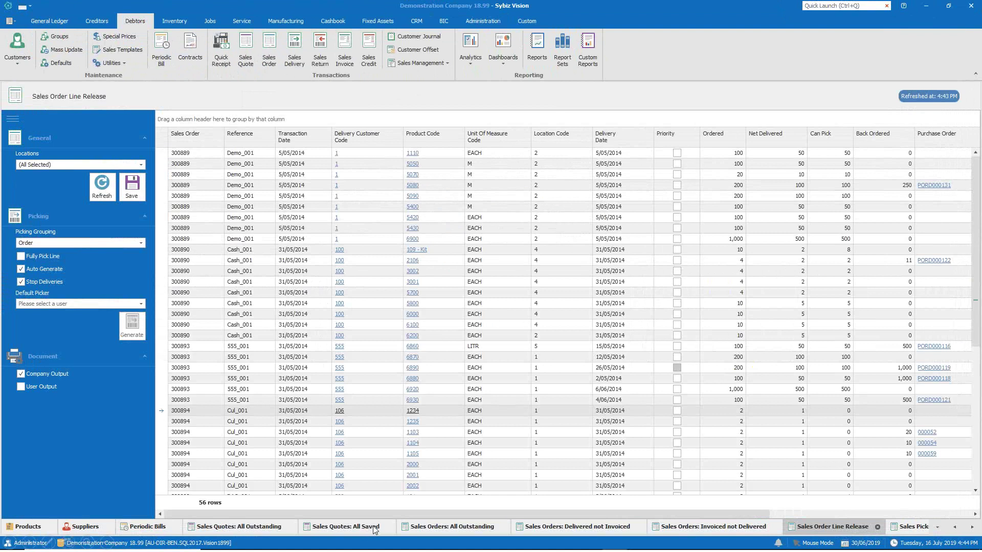
pyautogui.hotkey('alt', 'Tab')
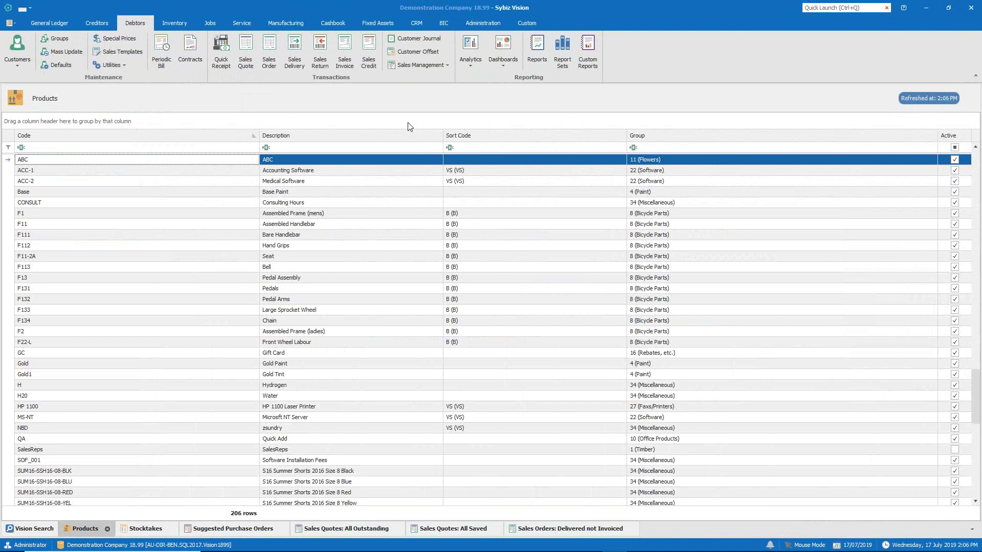
# - Show all outstanding sales quotes and accept the pending quote dated 17/07/2019
pyautogui.click(404, 66)
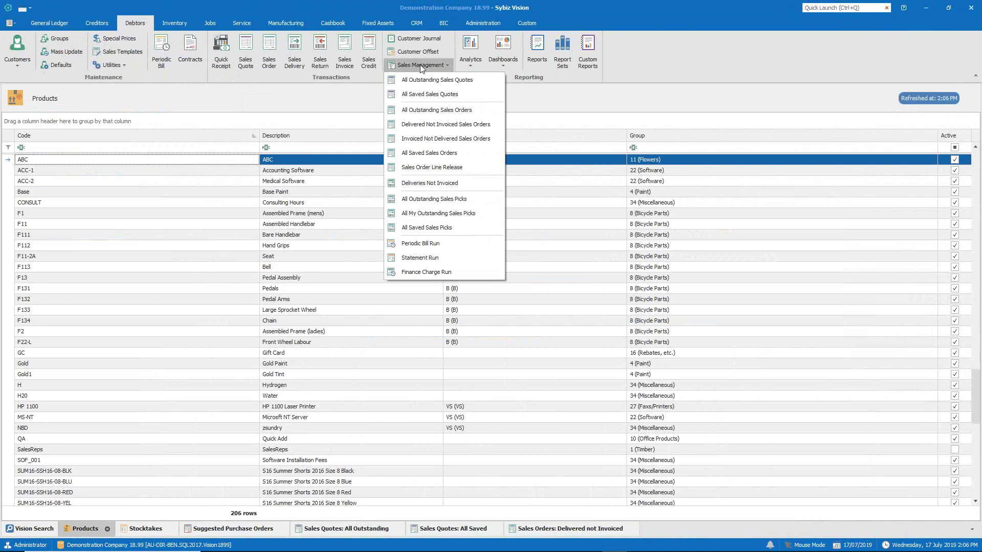
pyautogui.click(459, 82)
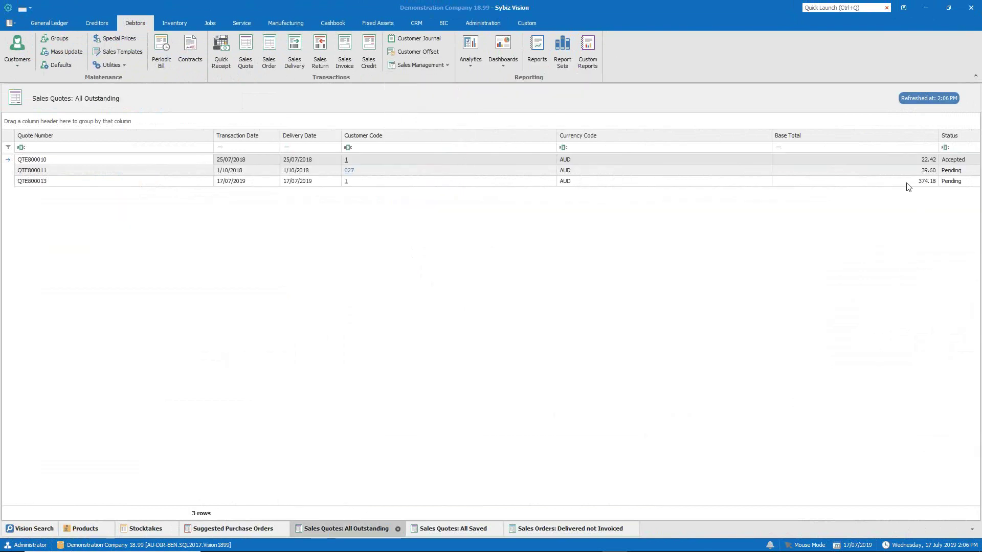
pyautogui.rightClick(624, 140)
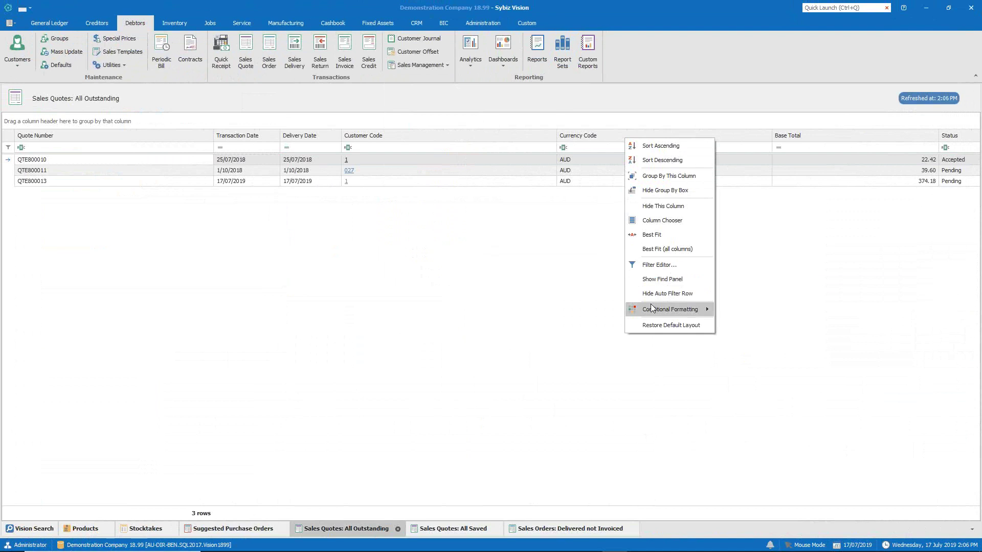
pyautogui.moveTo(653, 310)
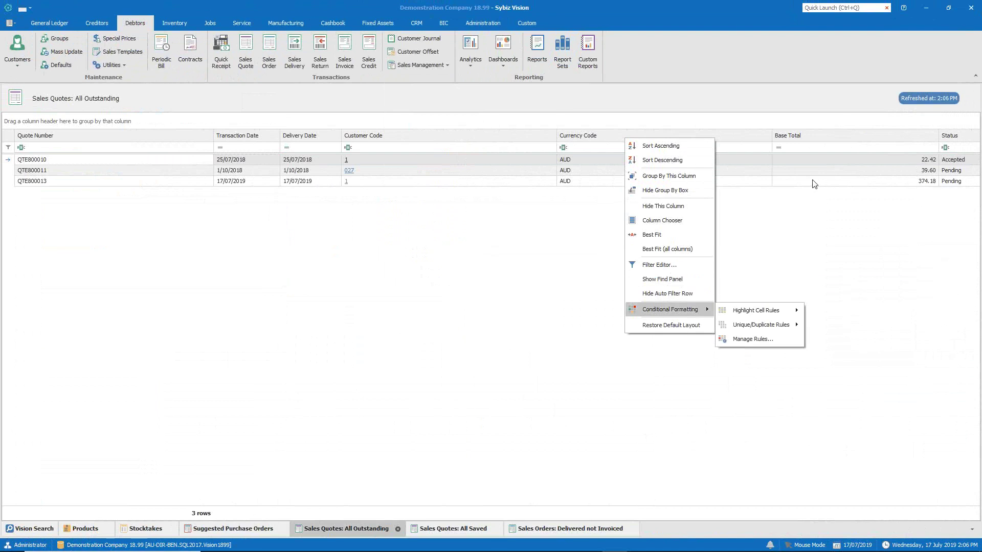
pyautogui.click(781, 182)
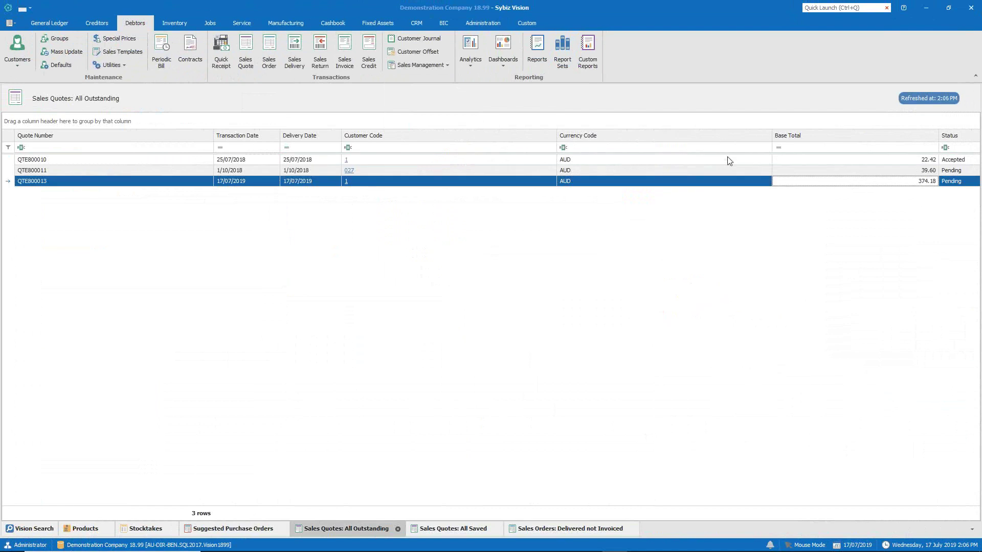
pyautogui.rightClick(725, 183)
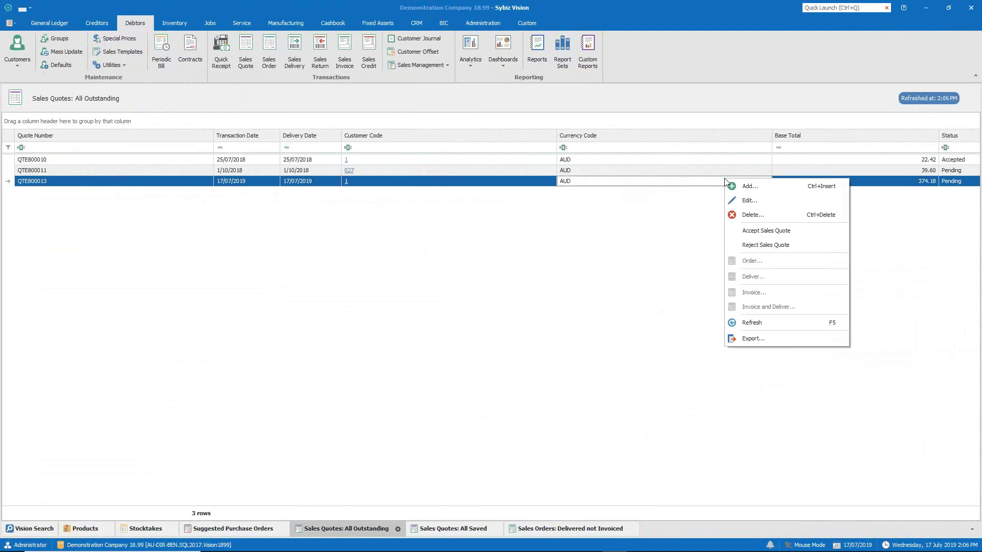
pyautogui.click(778, 230)
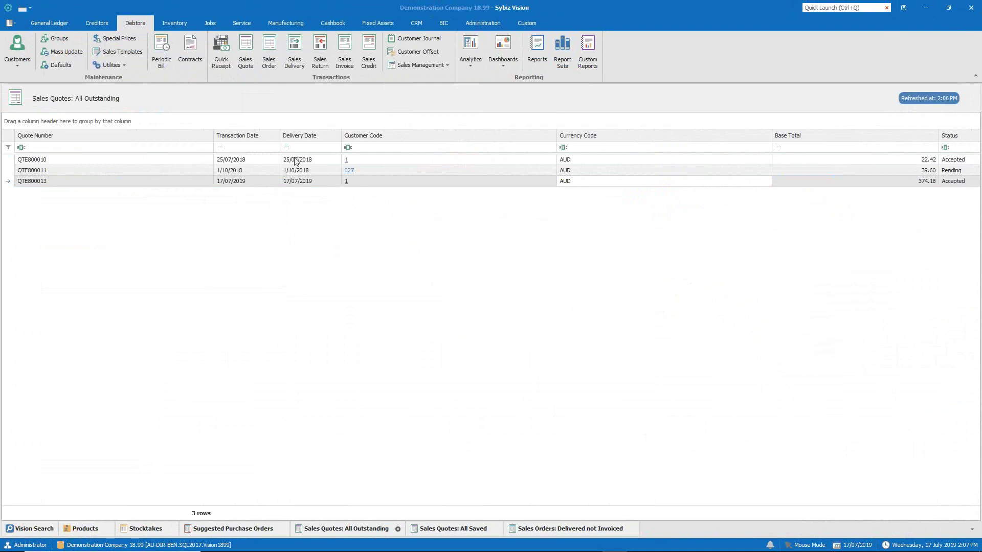
# - Show all outstanding sales orders, then the Delivered Not Invoiced sales orders
pyautogui.click(415, 65)
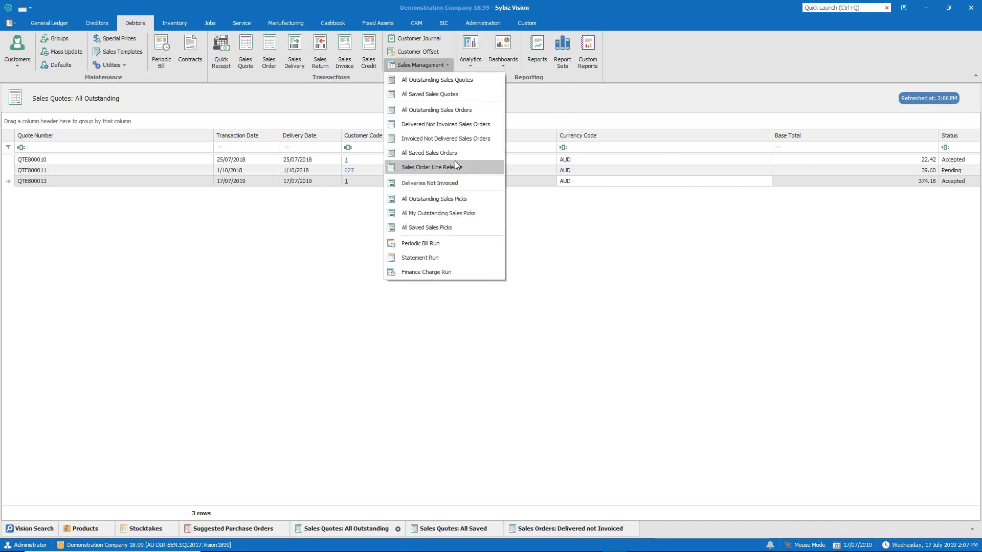
pyautogui.click(462, 116)
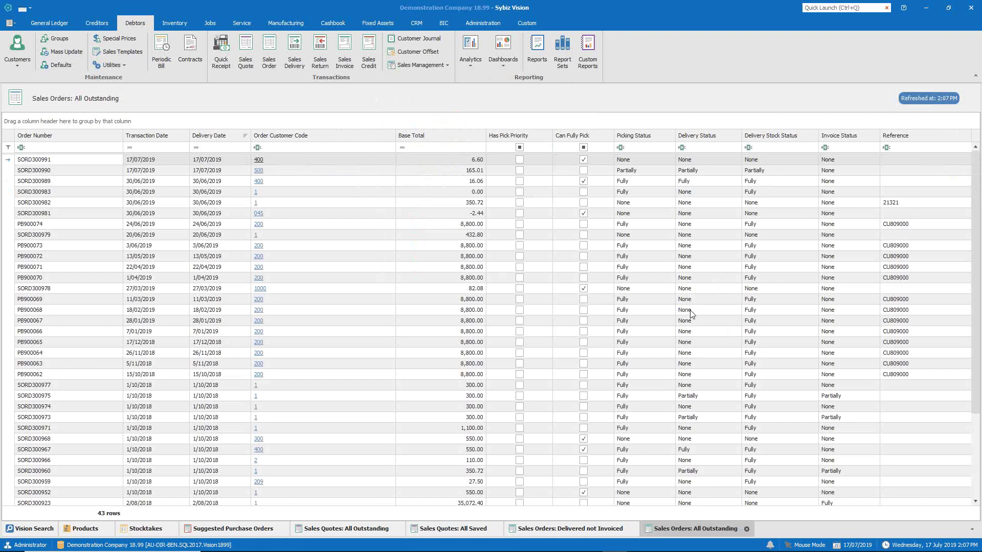
pyautogui.click(414, 68)
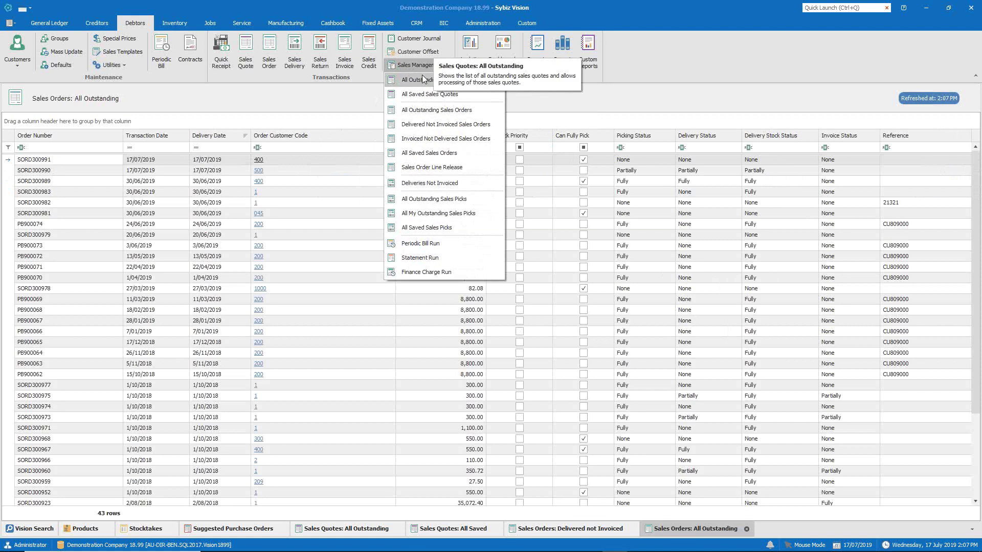
pyautogui.click(441, 124)
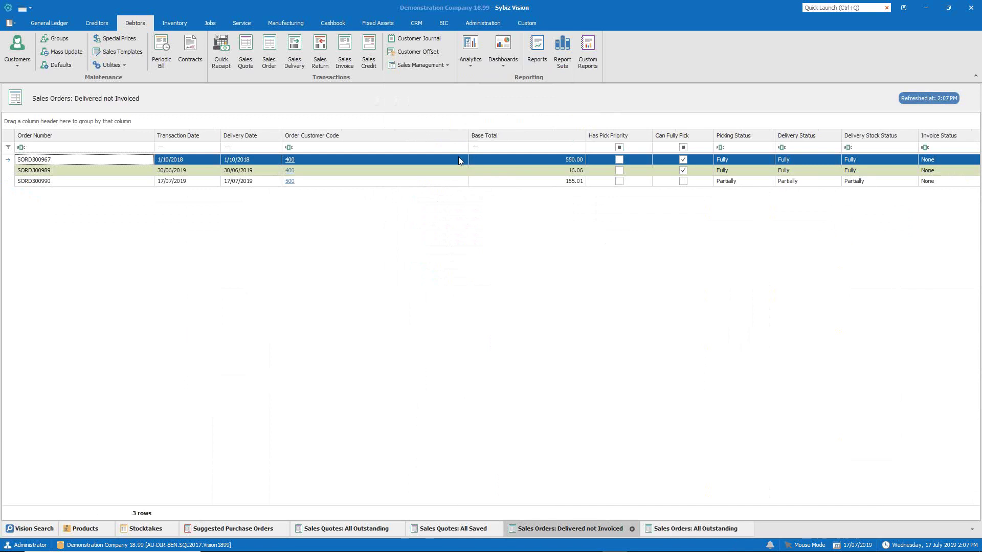
# - View the customer enquiries for the 17/07/2019 and 30/06/2019 orders, and check the processing options for the 1/10/2018 order
pyautogui.doubleClick(444, 181)
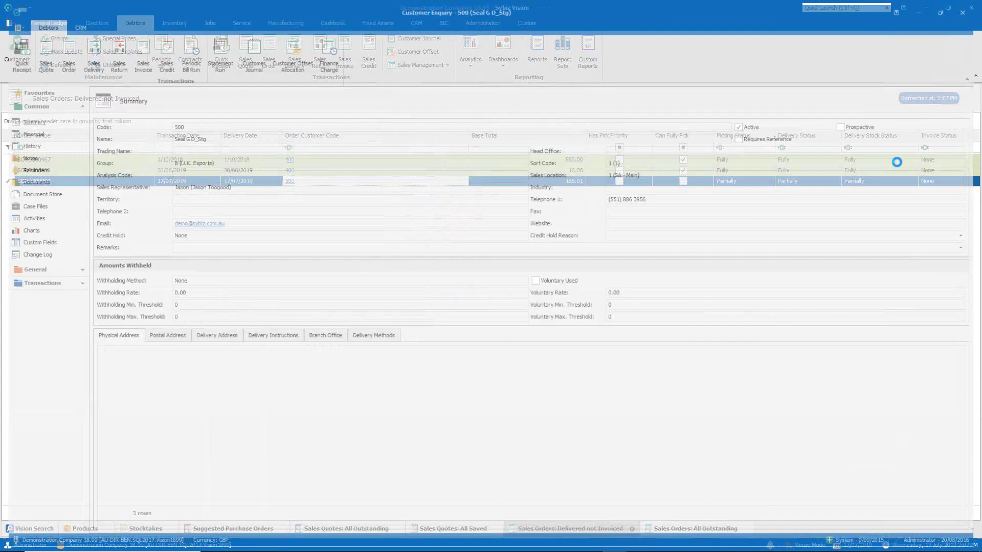
pyautogui.click(970, 7)
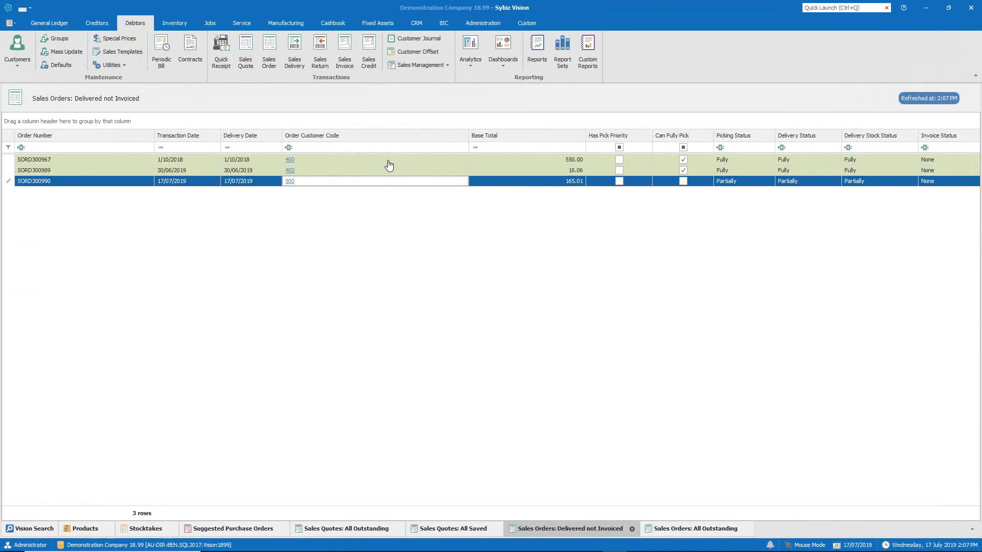
pyautogui.rightClick(388, 161)
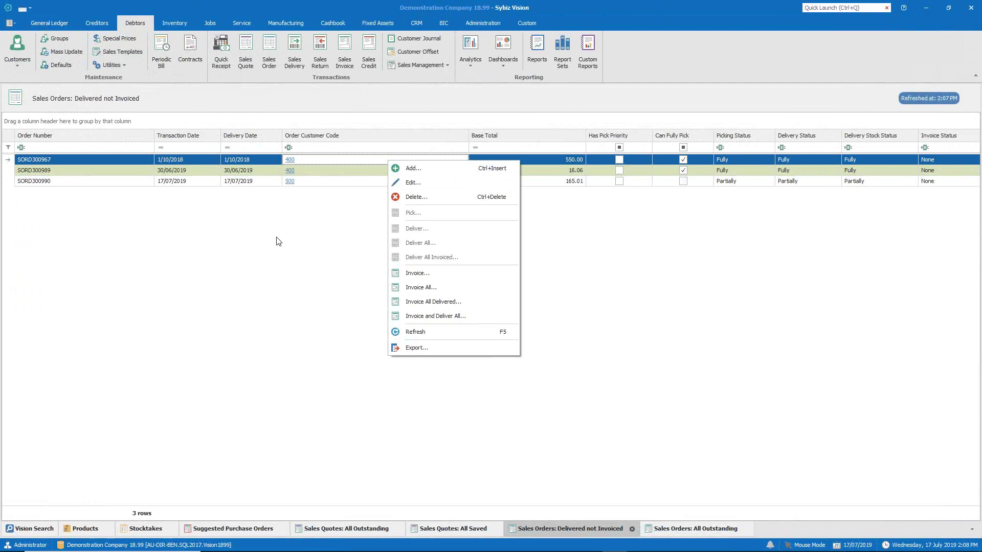
pyautogui.click(319, 275)
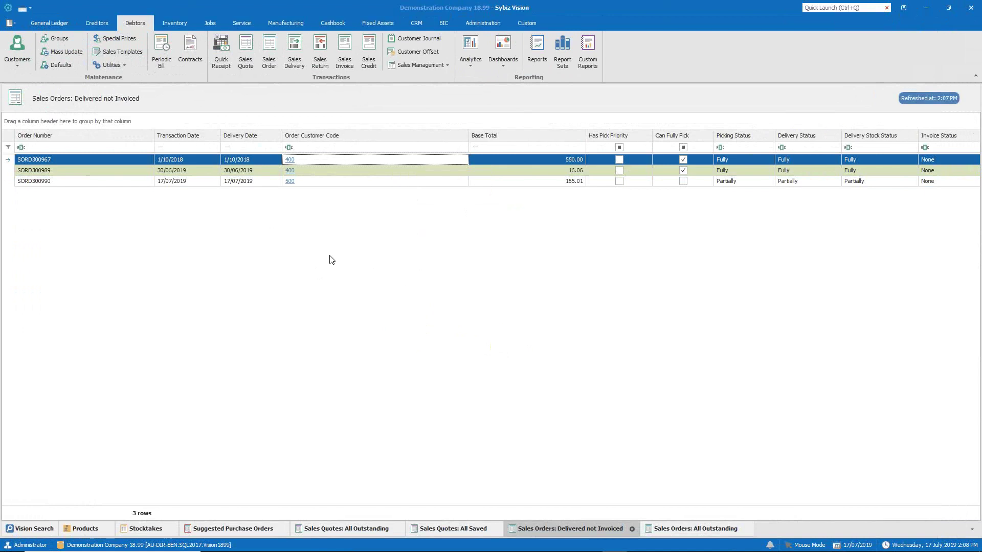
pyautogui.click(290, 171)
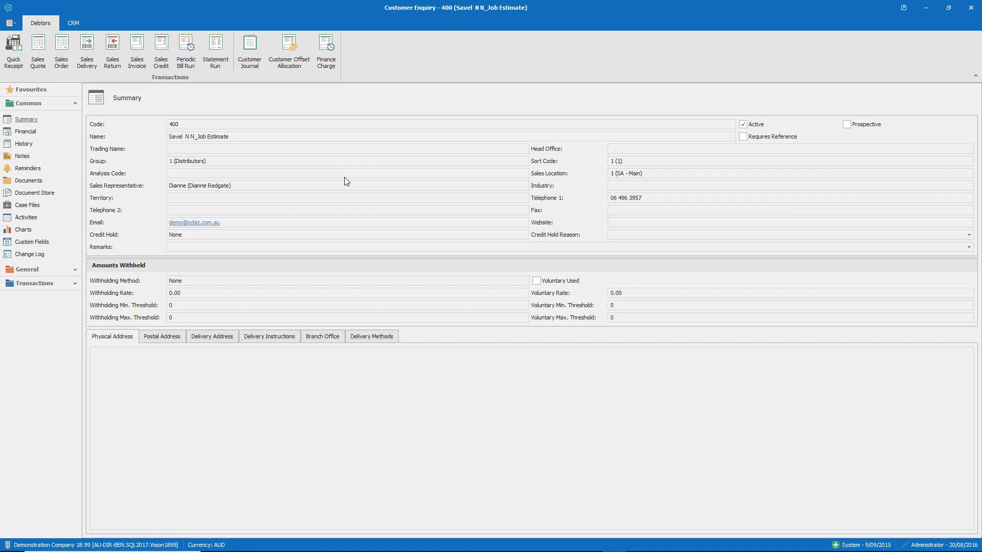
pyautogui.click(969, 8)
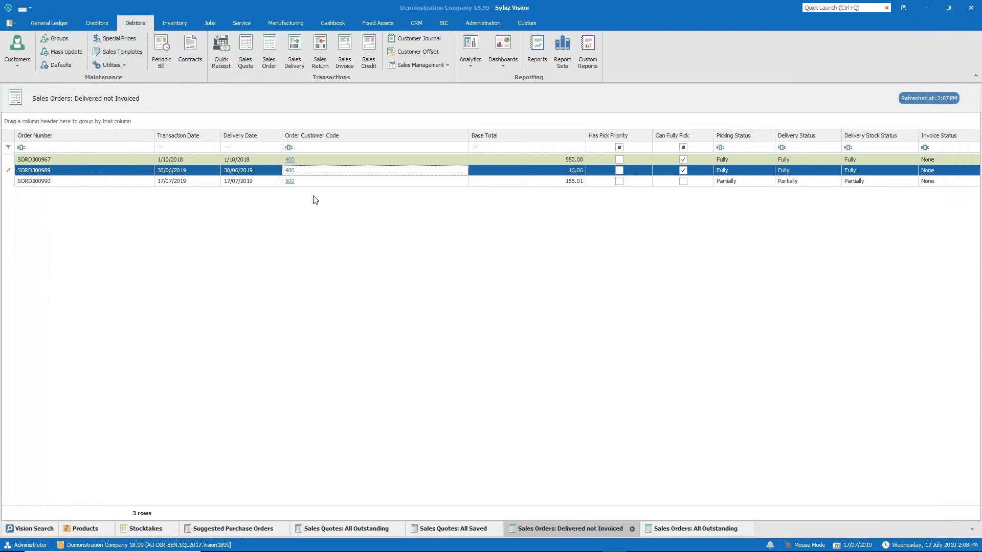
# - Open the delivered sales order dated 30/06/2019 to view it, then close it
pyautogui.click(115, 170)
pyautogui.doubleClick(229, 170)
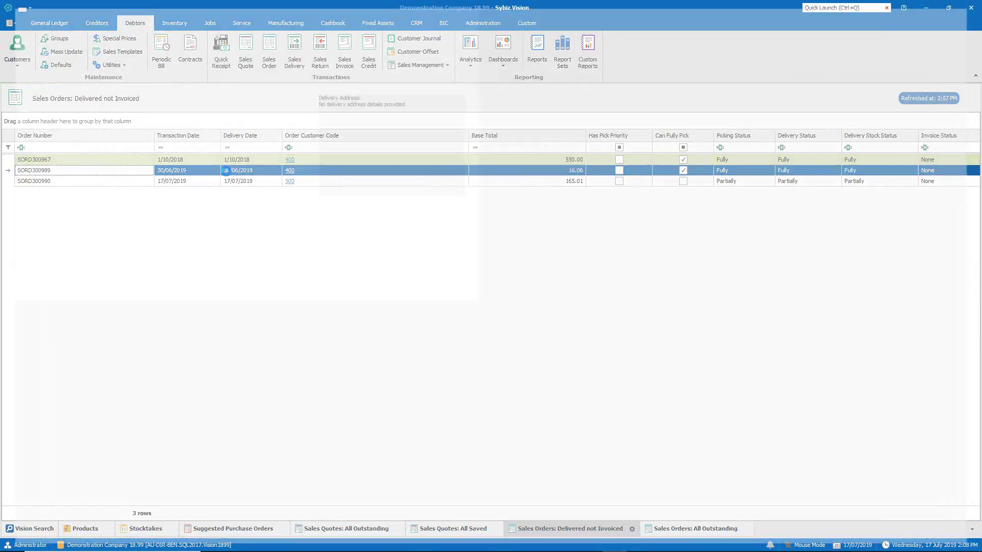
pyautogui.click(284, 58)
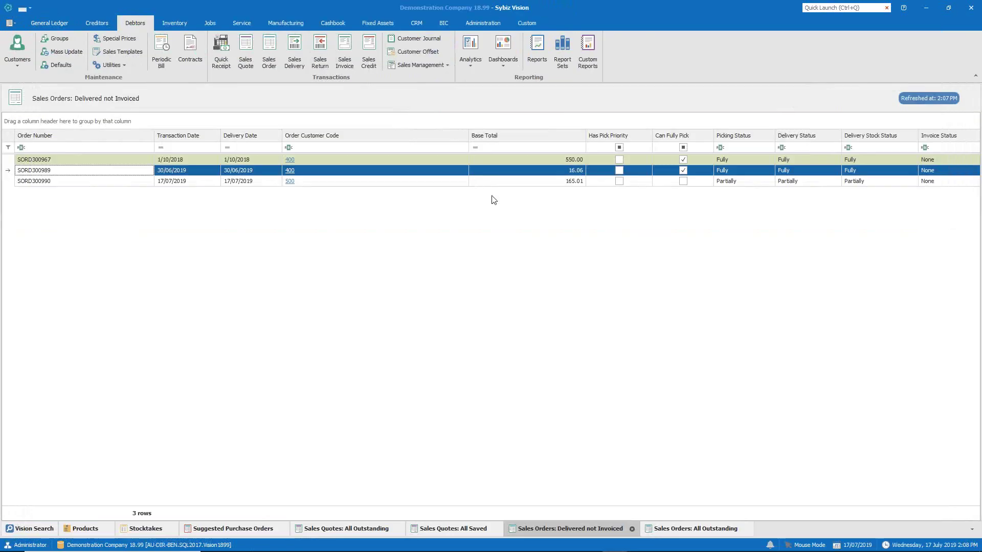
# - Run Invoice All Delivered on the sales order dated 30/06/2019 and refresh the Delivered Not Invoiced list
pyautogui.rightClick(401, 172)
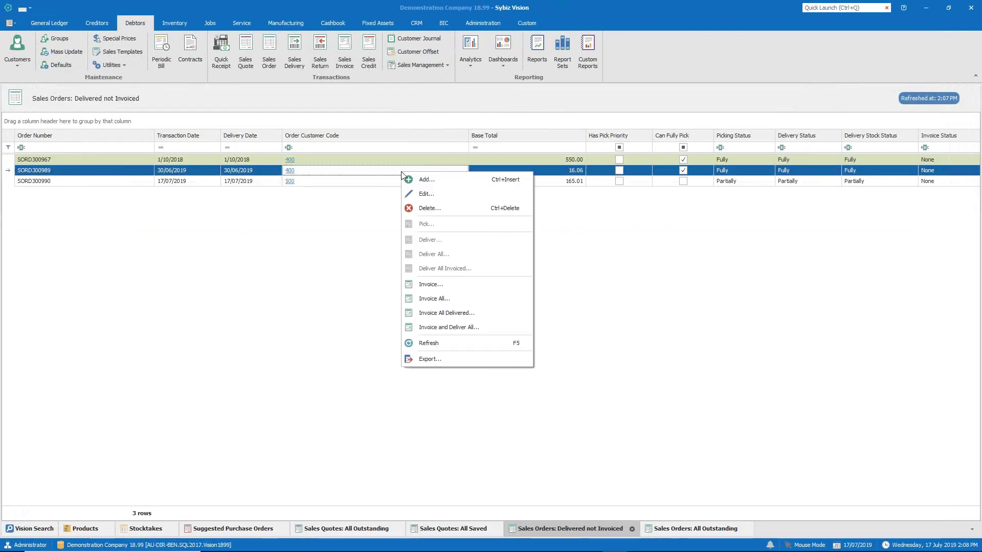
pyautogui.click(446, 312)
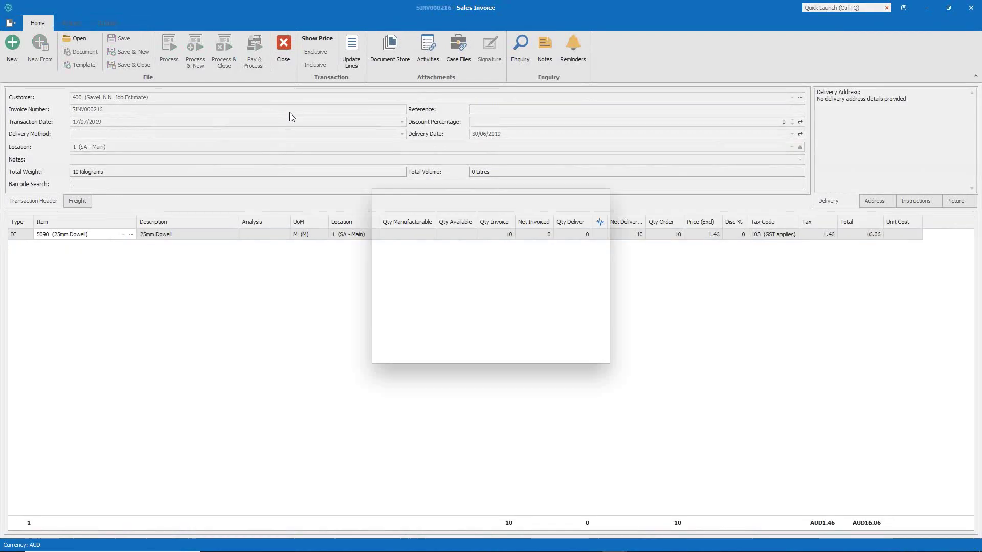
pyautogui.click(582, 357)
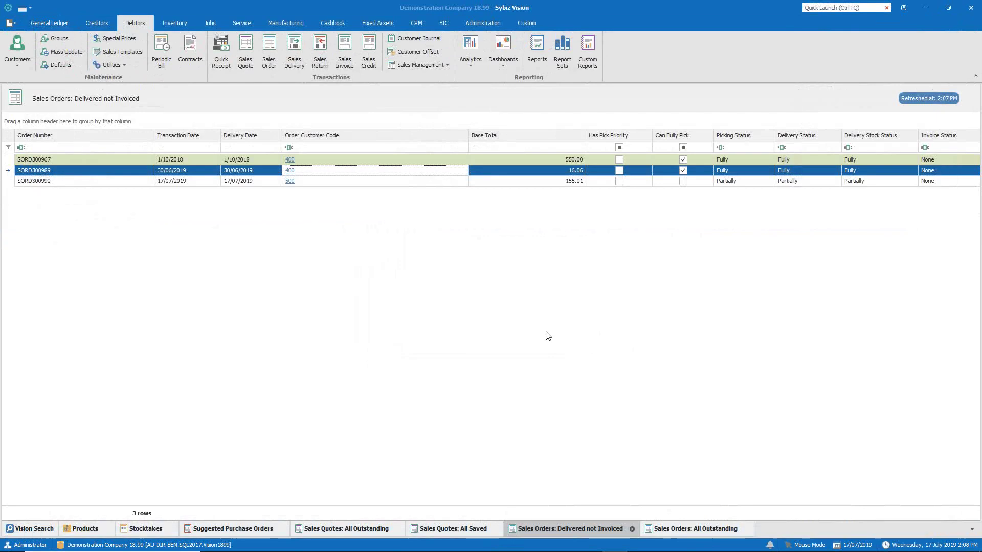
pyautogui.rightClick(546, 333)
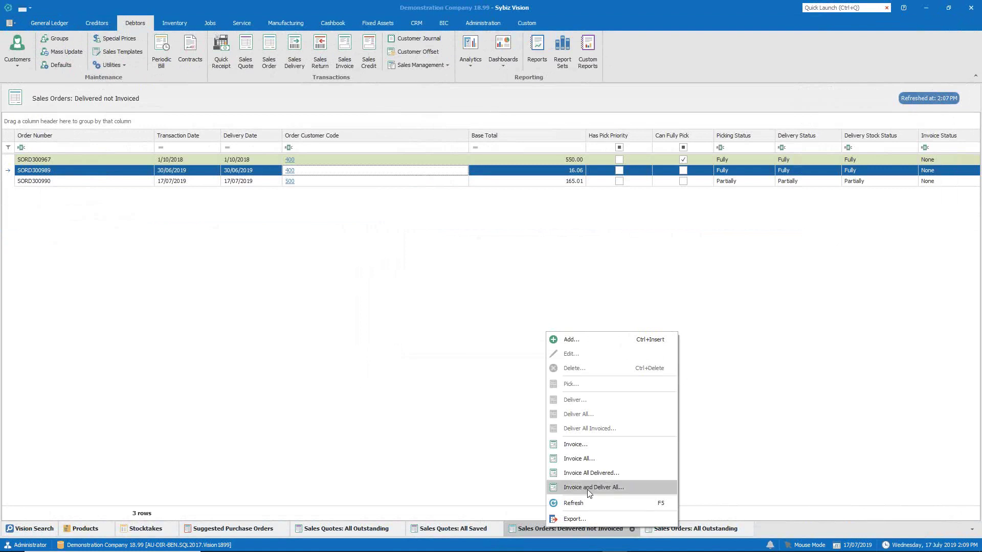
pyautogui.click(576, 505)
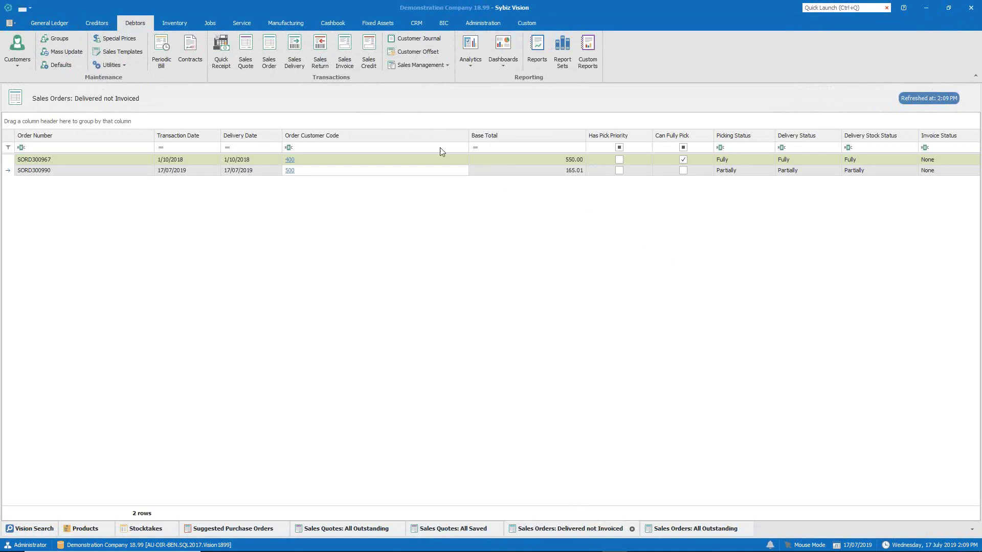
pyautogui.rightClick(403, 134)
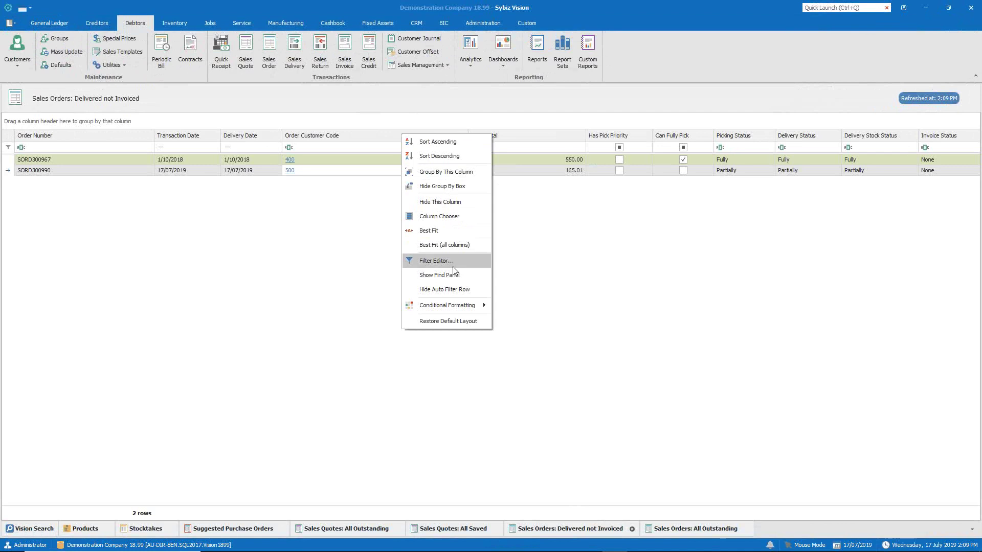
pyautogui.click(337, 300)
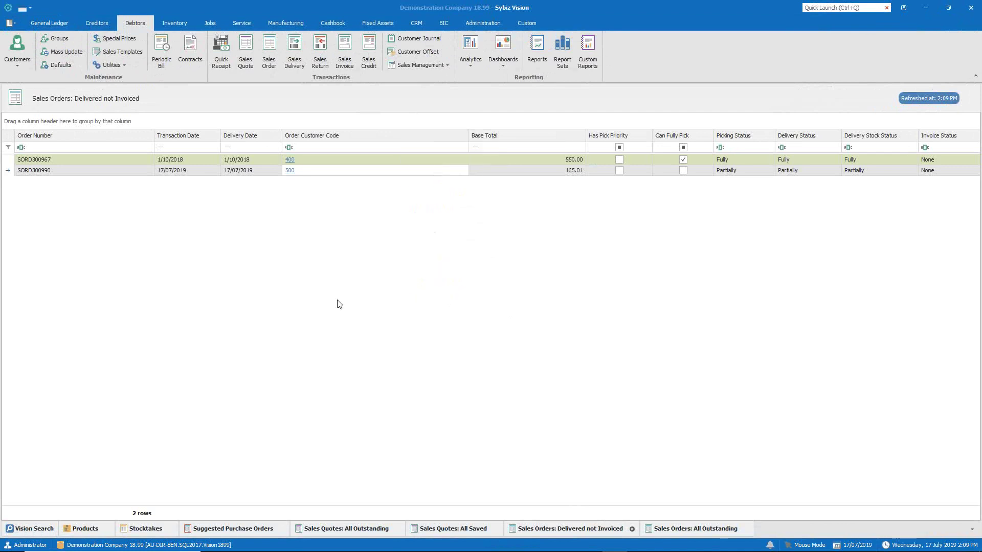
# - List all saved sales orders, then list the sales deliveries that are not invoiced
pyautogui.click(340, 297)
pyautogui.click(424, 66)
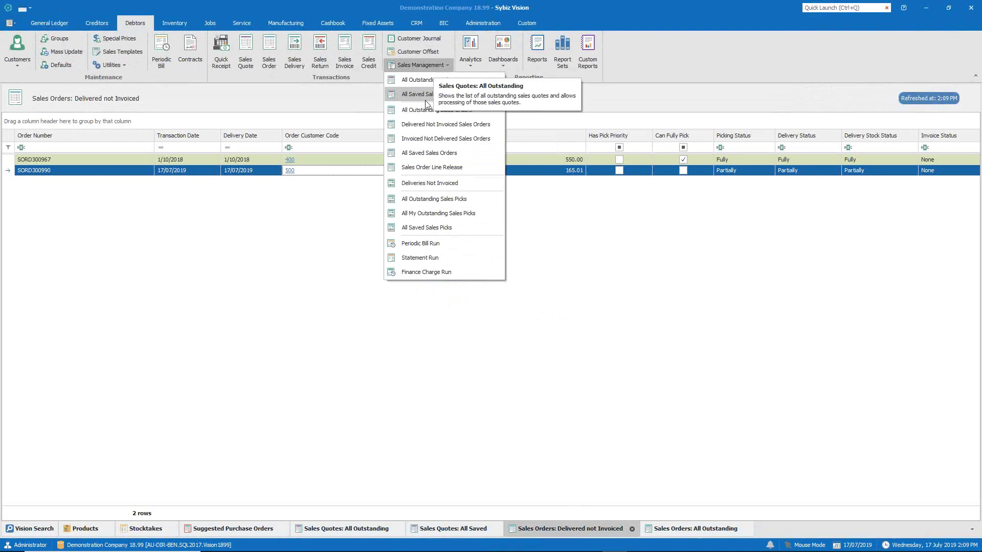
pyautogui.click(439, 153)
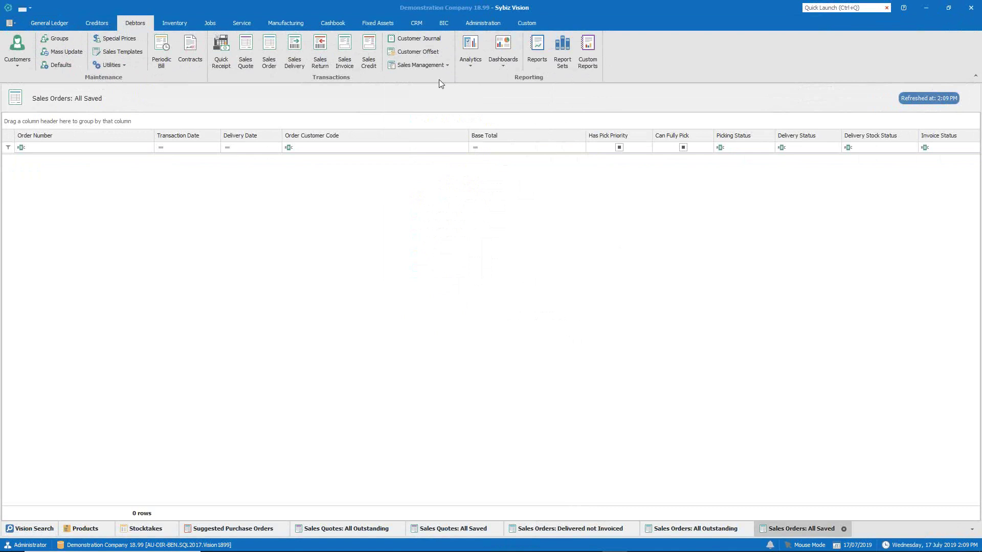
pyautogui.click(434, 67)
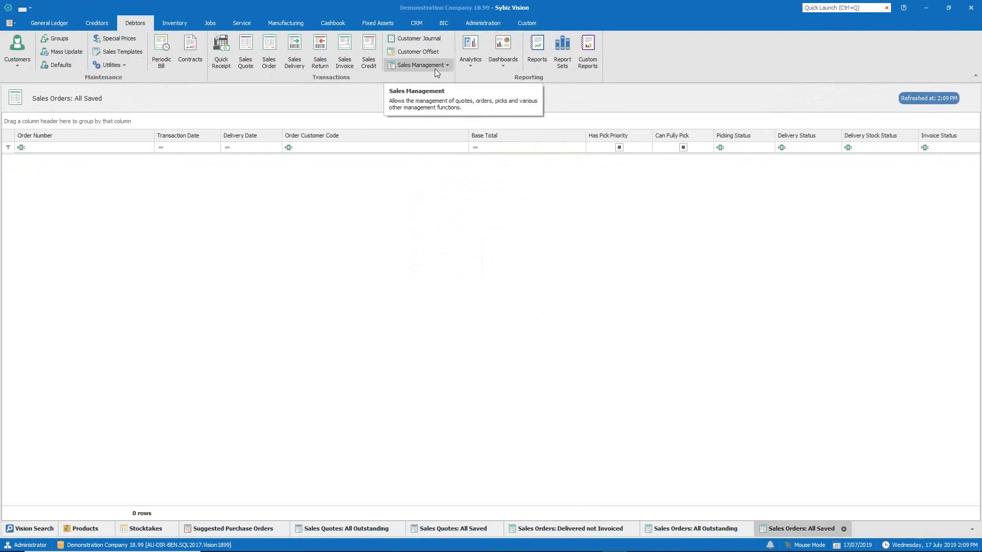
pyautogui.click(435, 70)
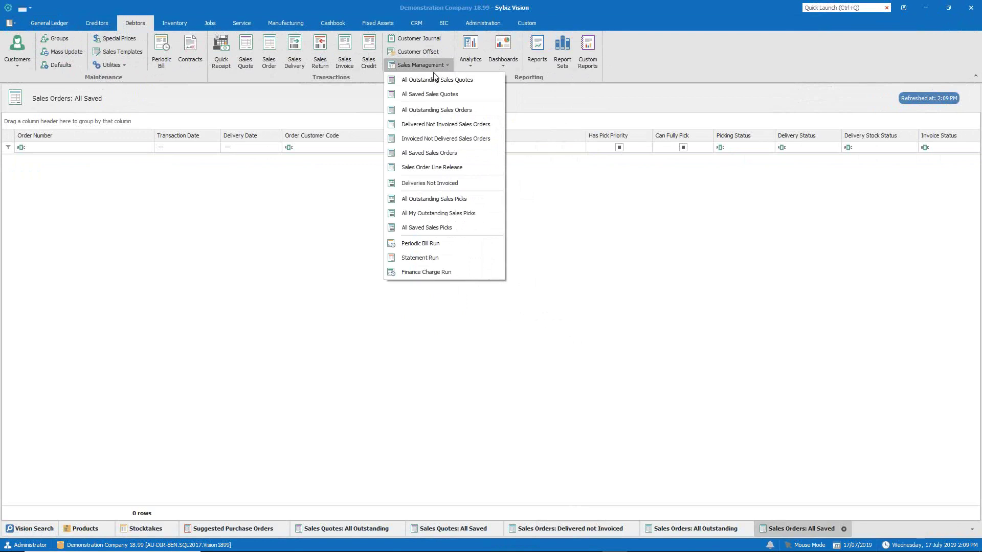
pyautogui.click(469, 185)
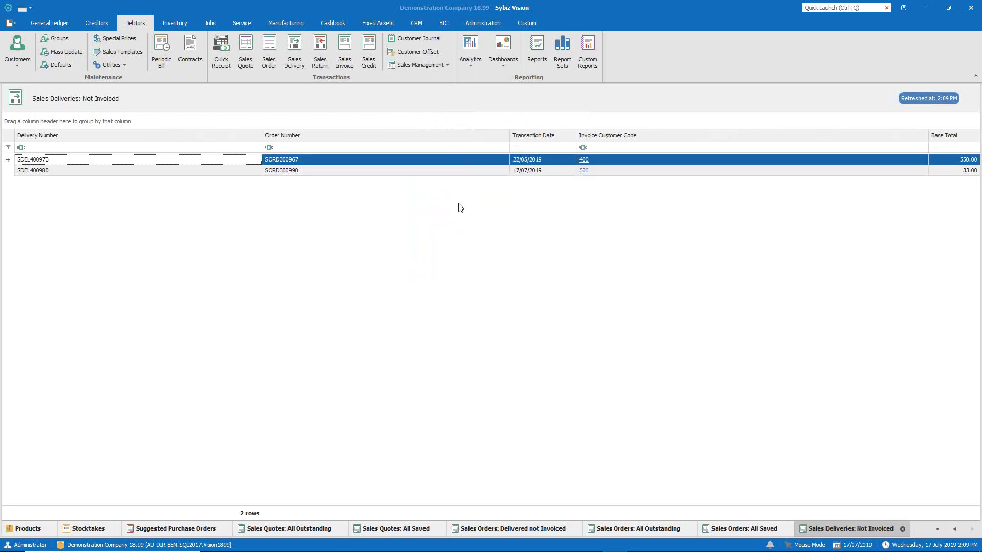
# - Open Sales Order Line Release, view the product enquiry for product 5400, and review the quantity and purchase order columns of the lines
pyautogui.click(406, 66)
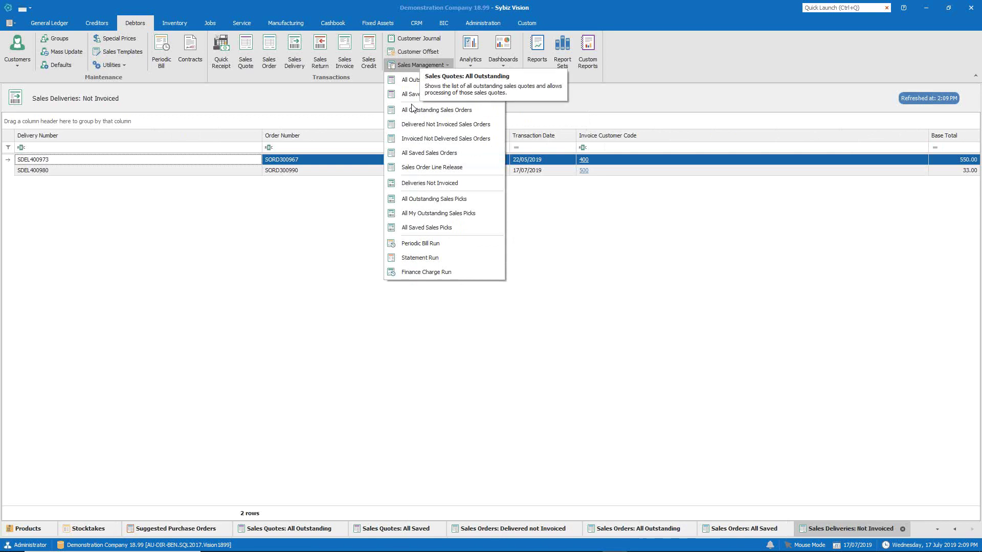
pyautogui.click(432, 168)
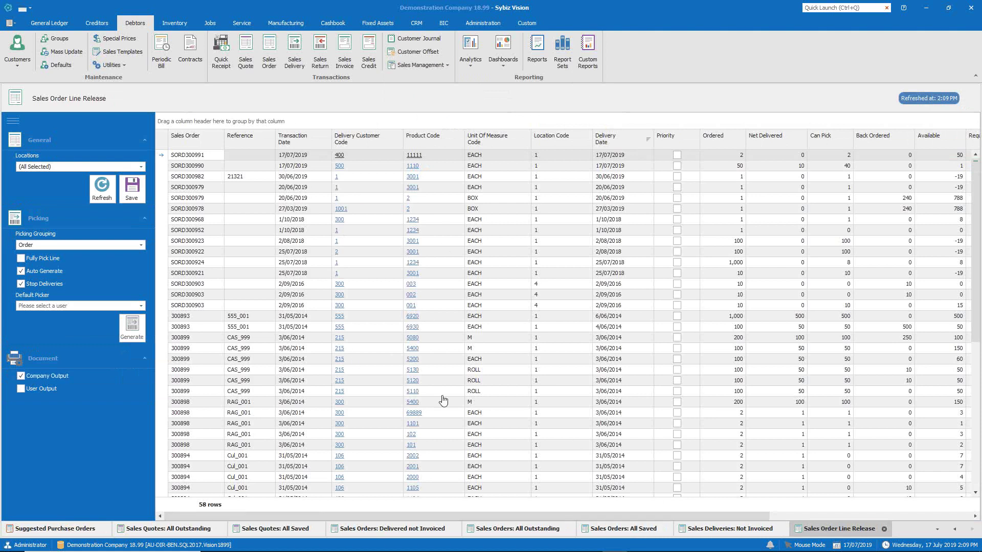
pyautogui.click(415, 403)
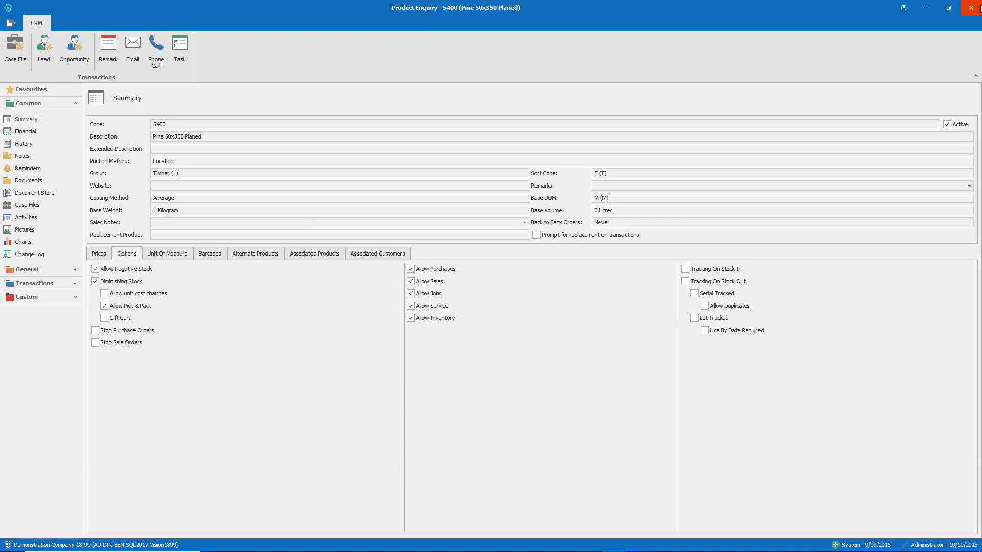
pyautogui.click(977, 7)
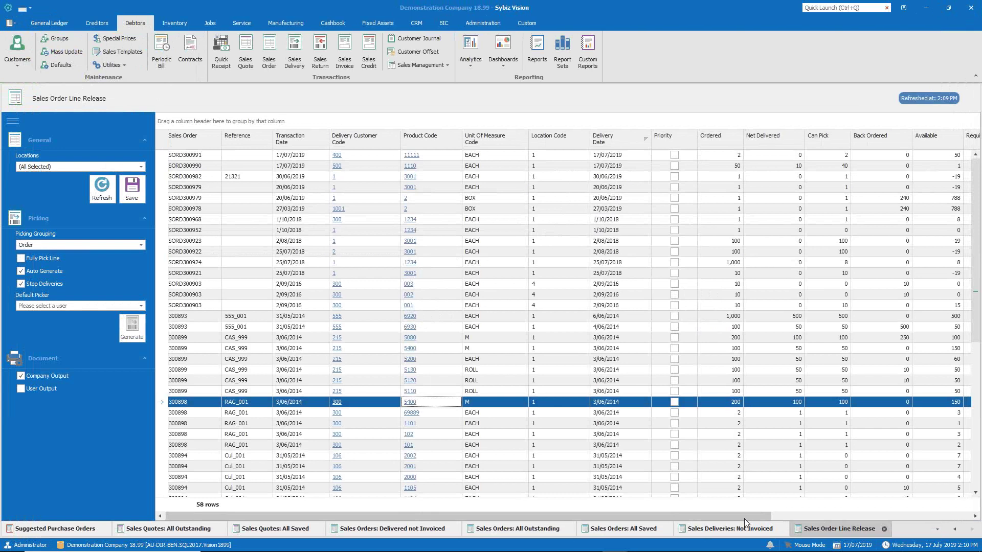
pyautogui.moveTo(744, 518); pyautogui.dragTo(955, 493)
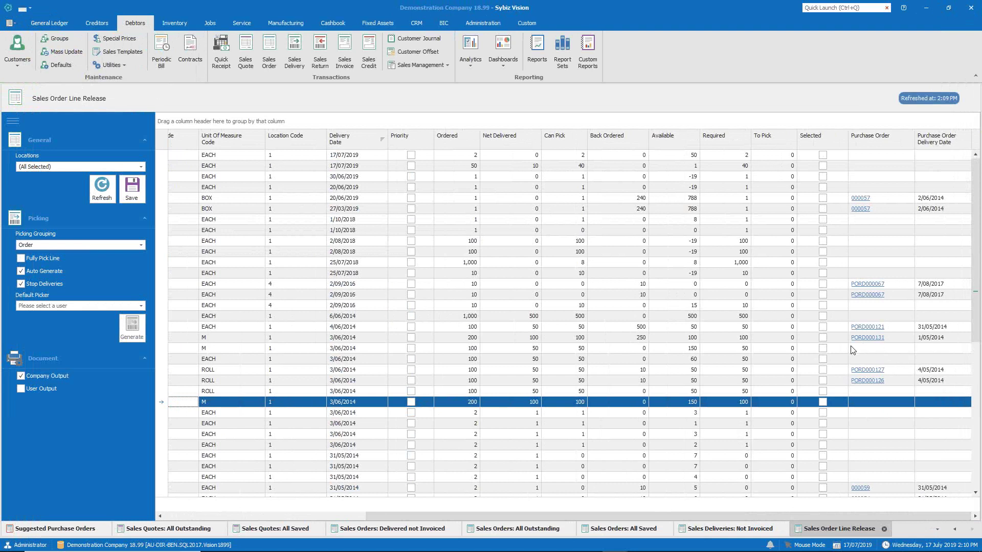
# - Check the location choices while keeping all locations selected, and select all order lines for picking
pyautogui.click(57, 167)
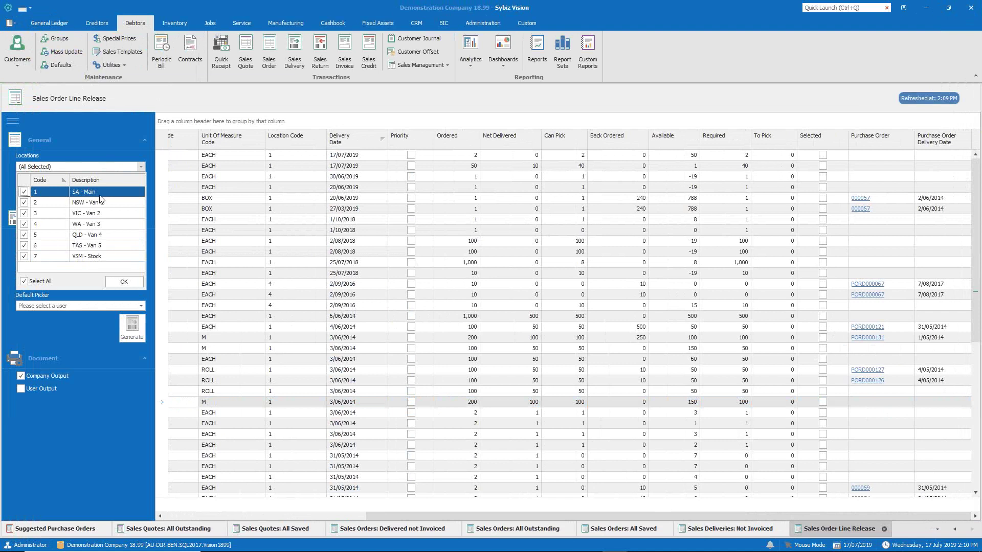
pyautogui.click(101, 169)
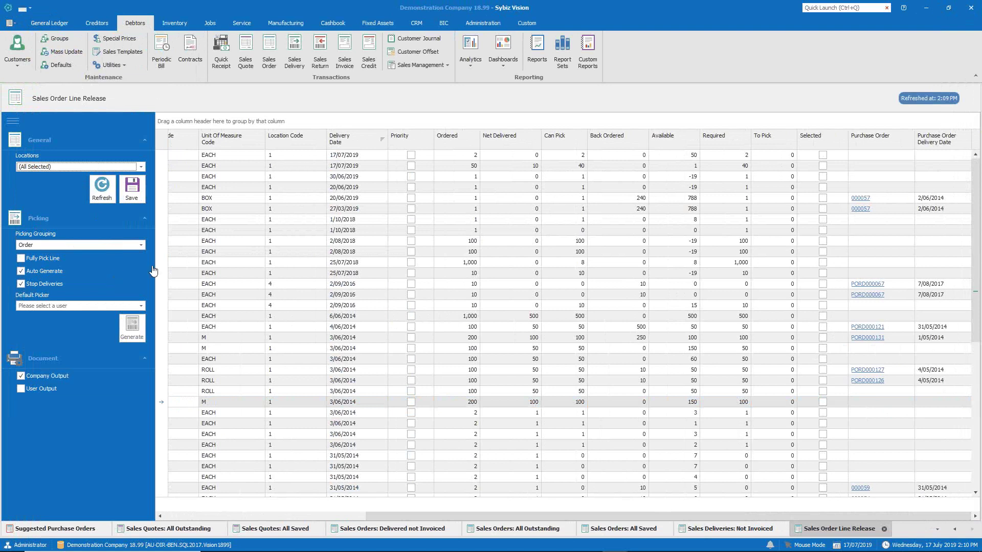
pyautogui.rightClick(505, 146)
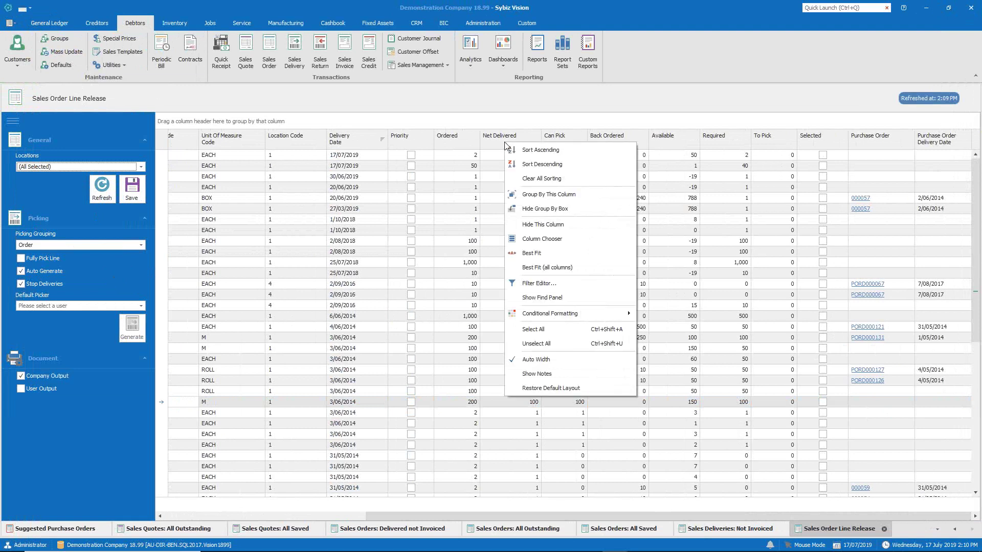
pyautogui.click(551, 331)
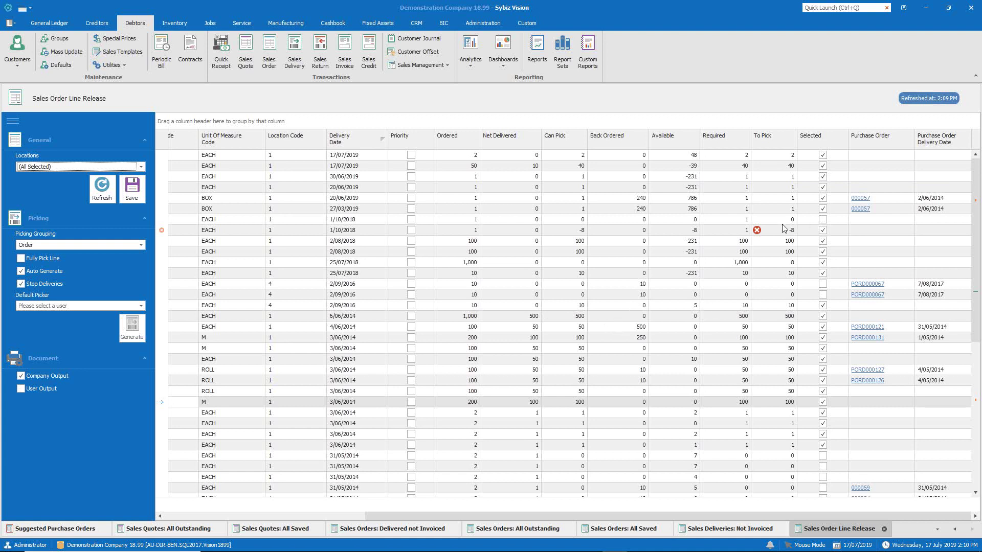
# - Set the To Pick quantity to 0 on the 1/10/2018 order line that is flagged with an error
pyautogui.click(628, 231)
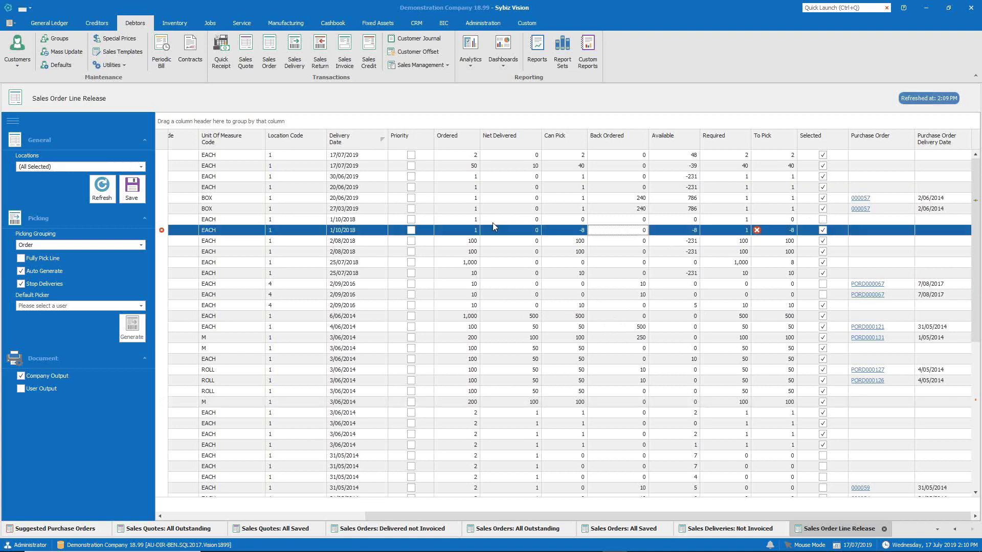
pyautogui.moveTo(757, 230)
pyautogui.click(772, 231)
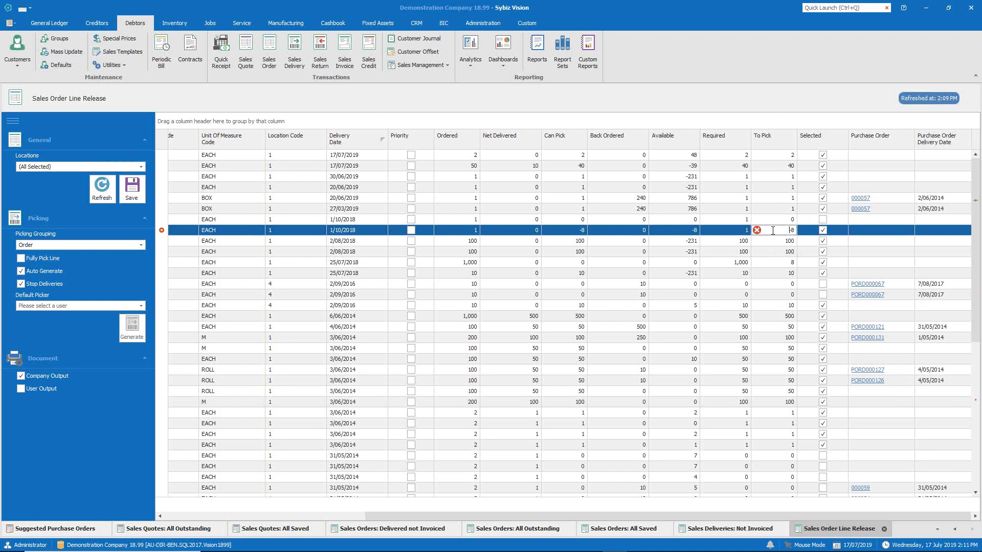
pyautogui.doubleClick(772, 230)
pyautogui.write('0')
pyautogui.press('Tab')
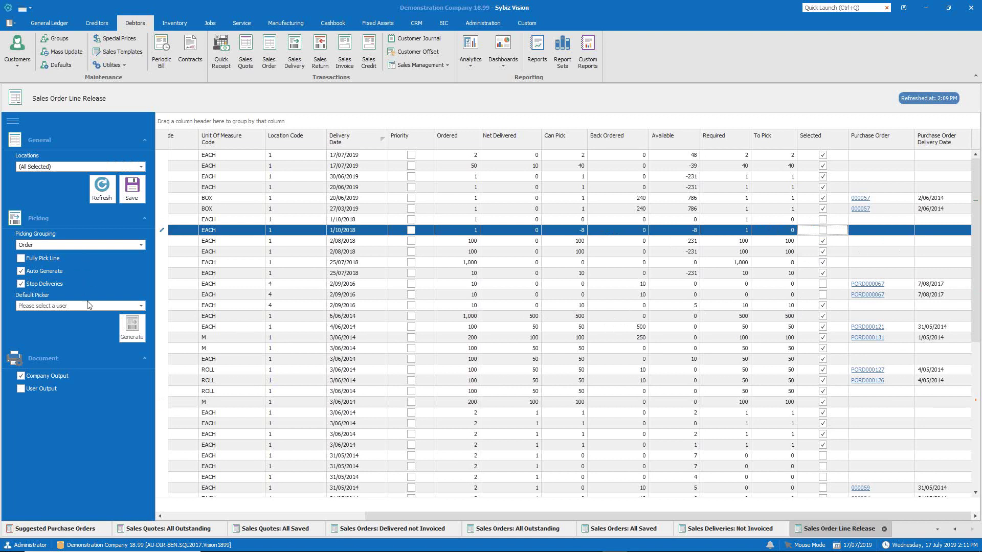
# - Assign a default picker for the line release and check the processing options available for an order line
pyautogui.click(141, 305)
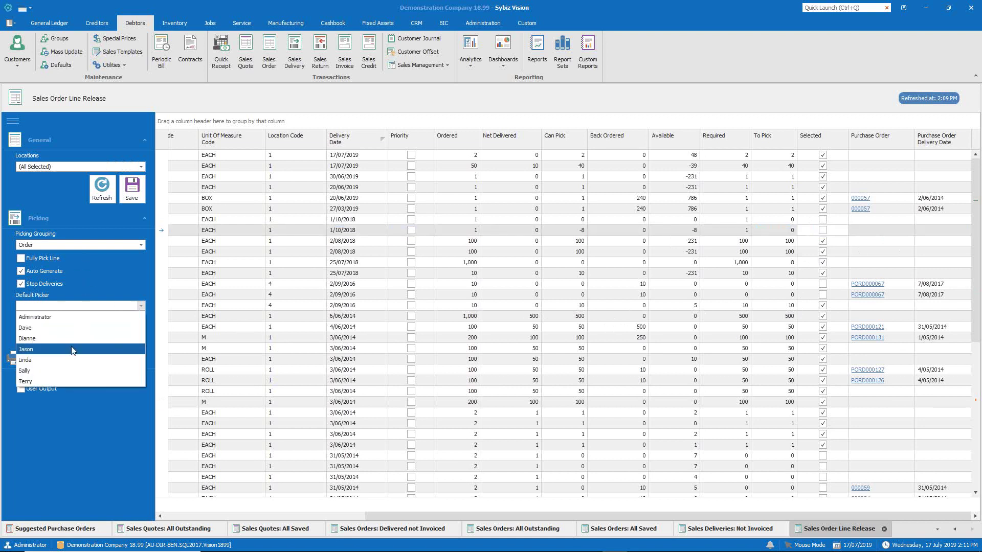
pyautogui.click(69, 350)
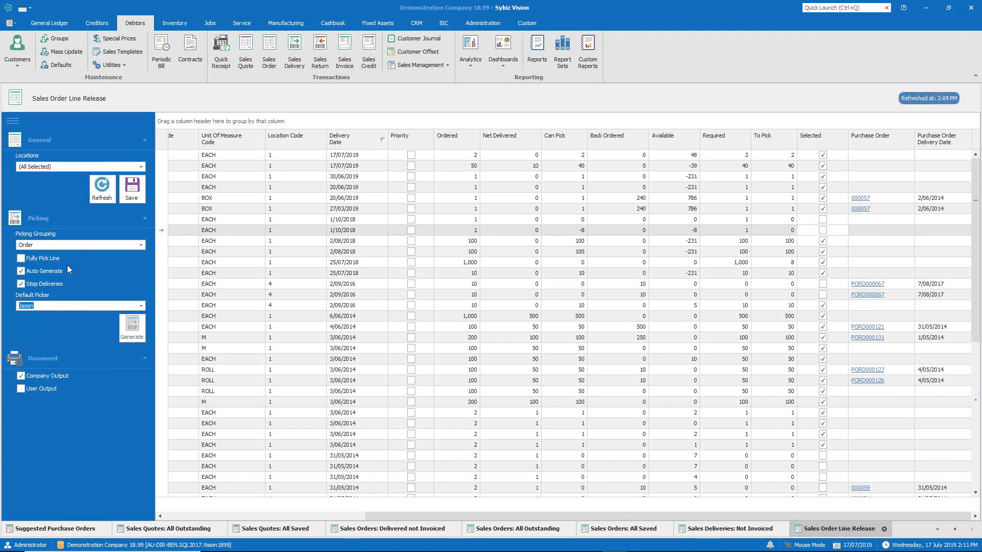
pyautogui.rightClick(451, 256)
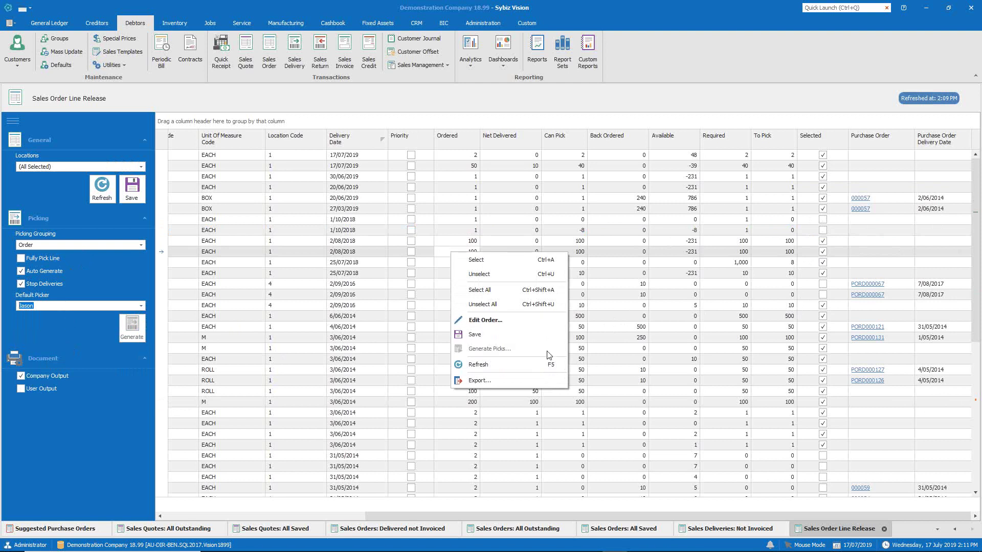
pyautogui.click(656, 338)
# - View the purchase order linked to the 3/06/2014 line with 250 back ordered, then close it
pyautogui.click(654, 338)
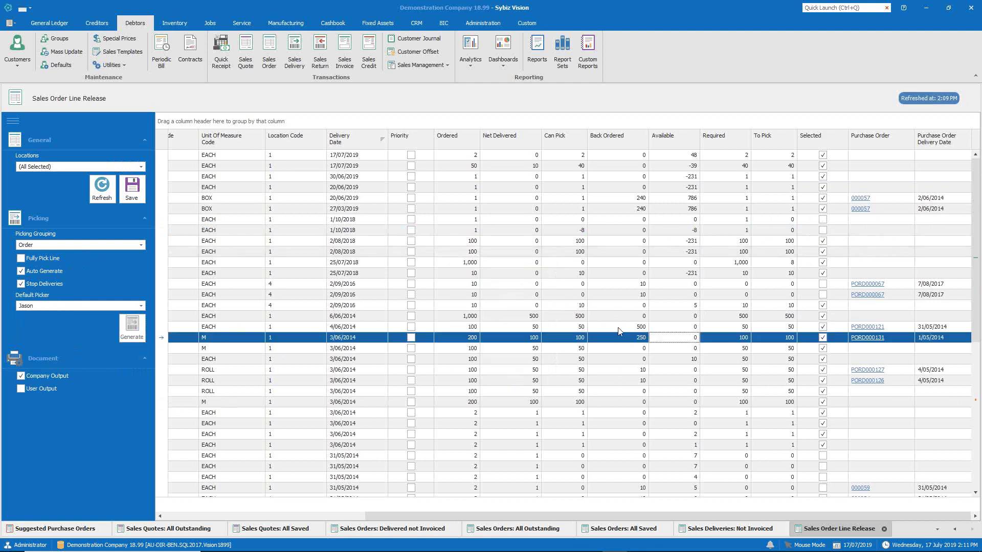
pyautogui.click(860, 336)
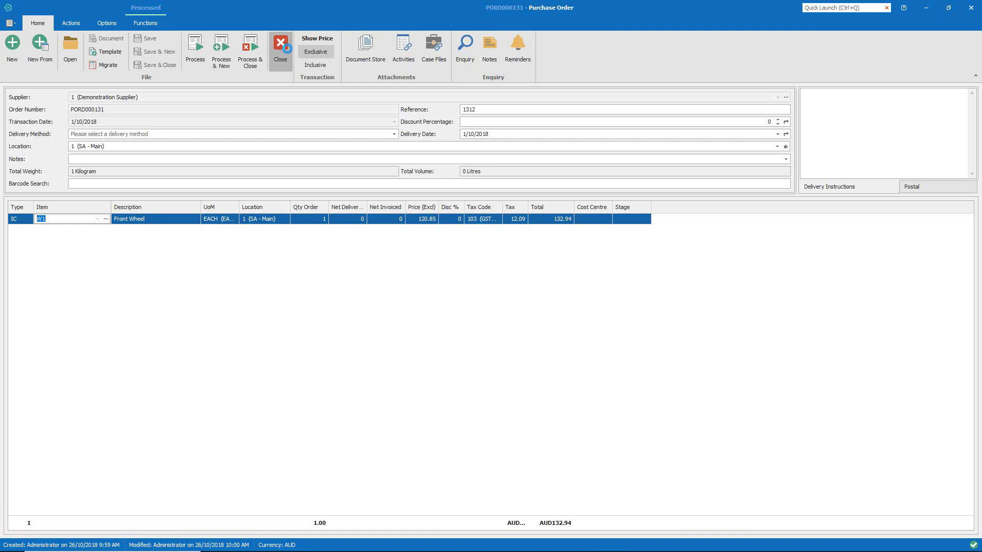
pyautogui.click(287, 48)
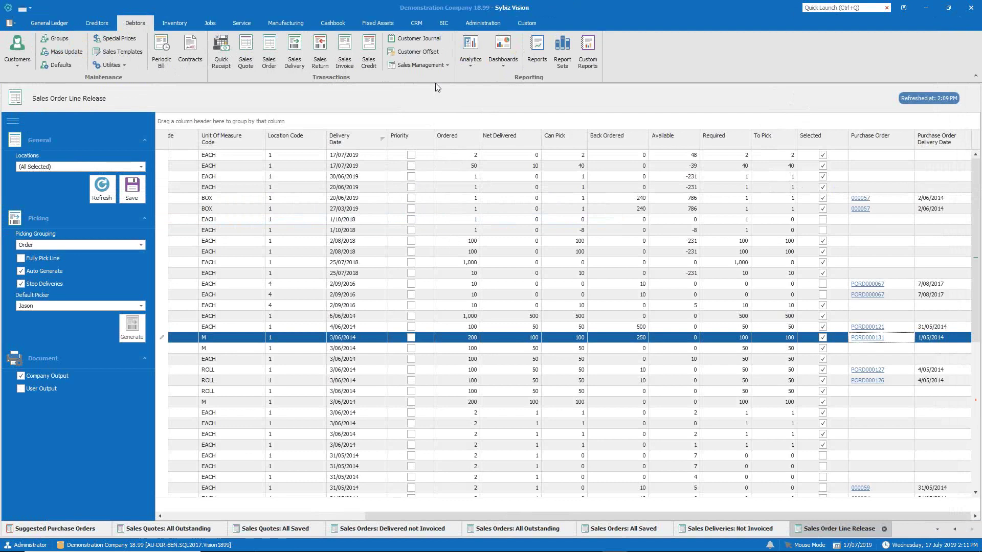
# - Open the released pick dated 22/05/2019 from all outstanding sales picks, and pick and mark all its items picked and packed
pyautogui.click(426, 66)
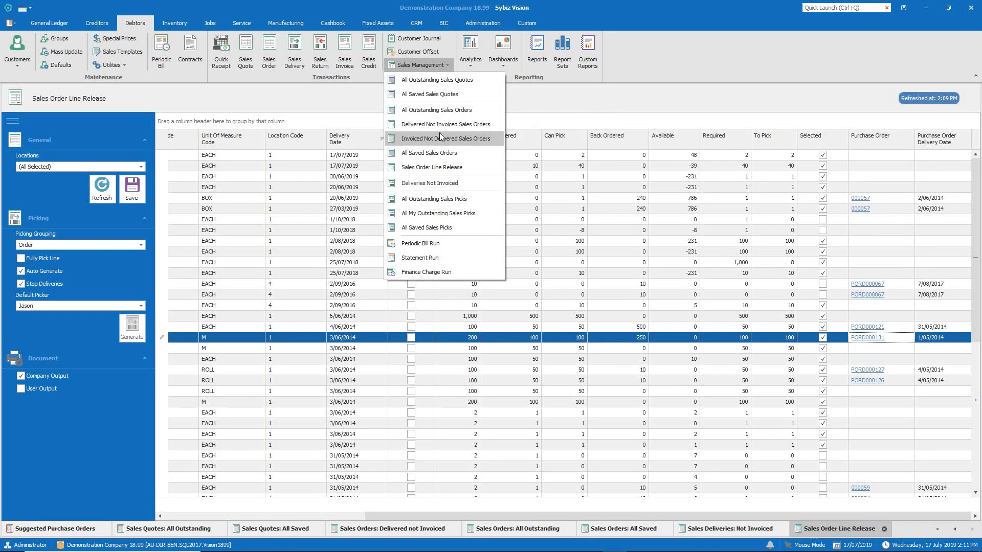
pyautogui.click(427, 201)
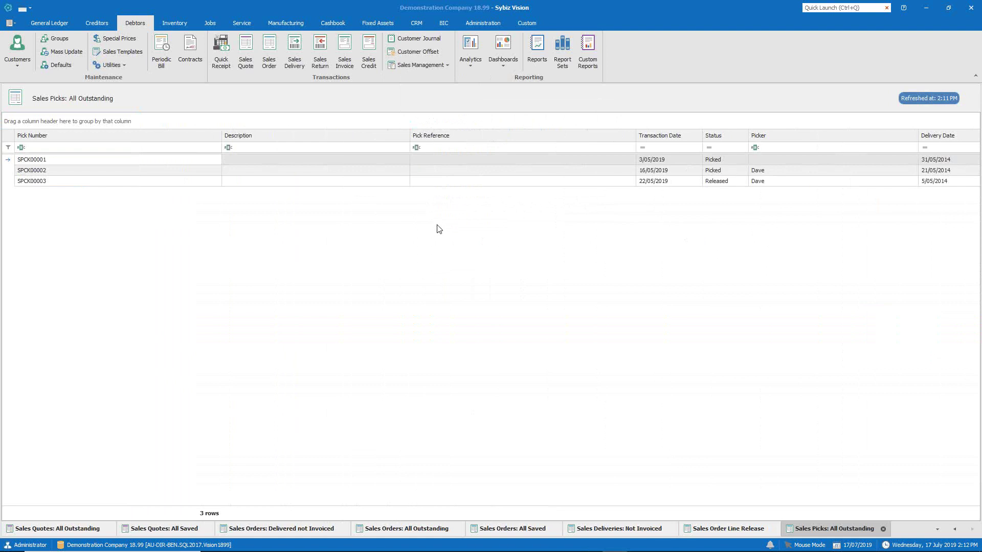
pyautogui.doubleClick(505, 181)
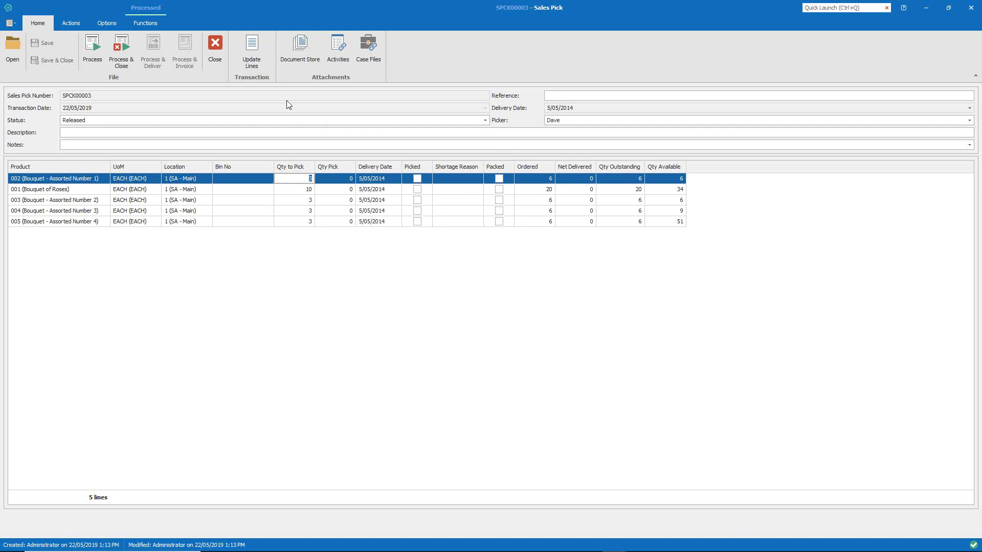
pyautogui.click(256, 66)
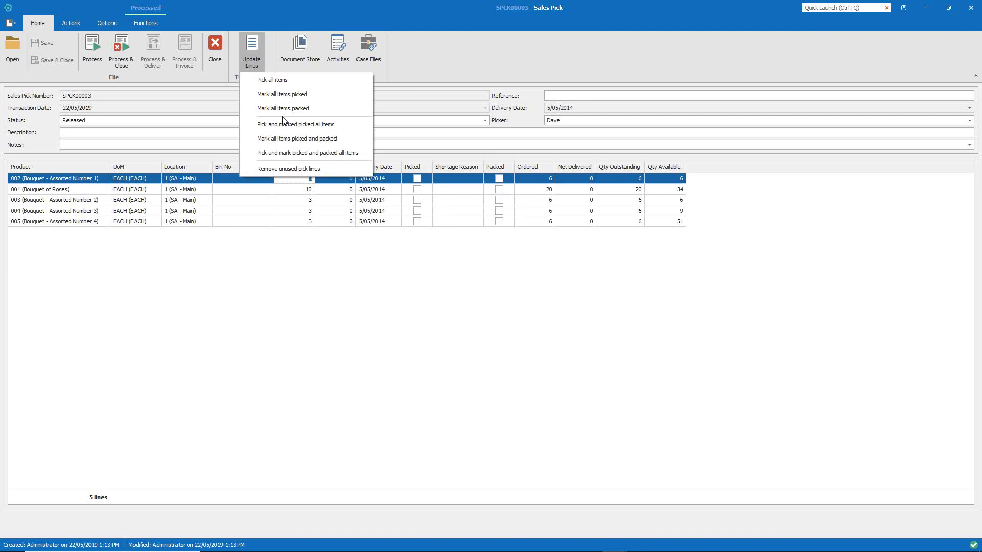
pyautogui.click(354, 153)
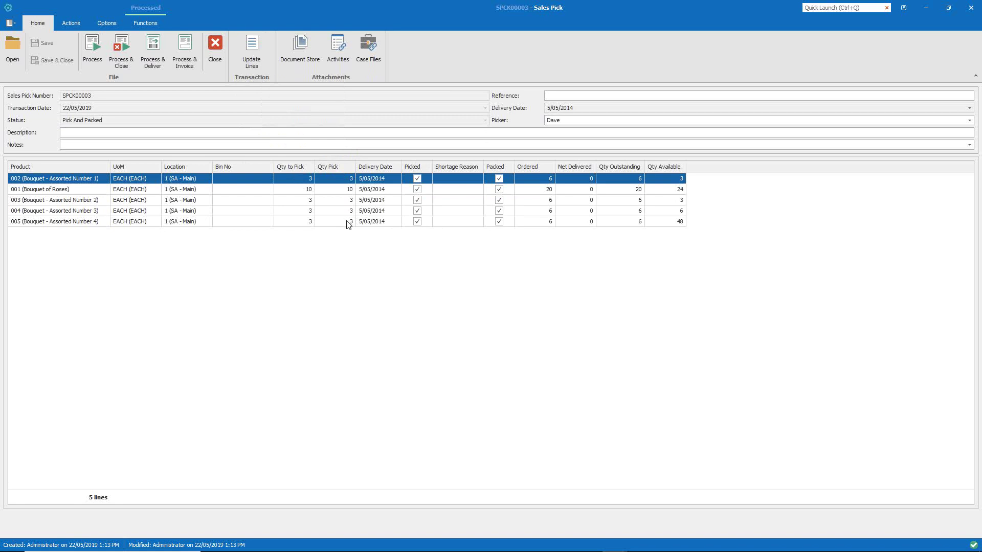
pyautogui.click(343, 191)
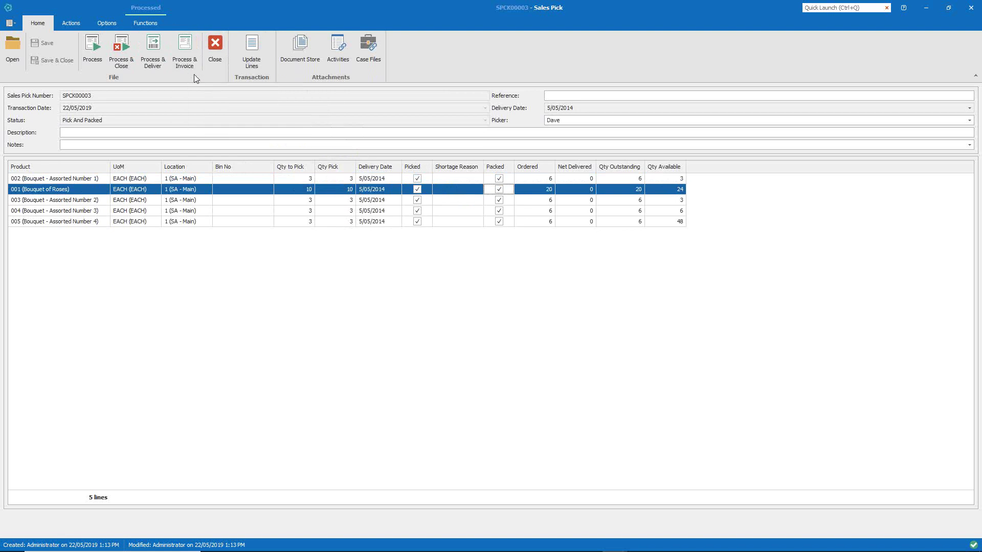
# - Process and deliver the sales pick, and update the new sales delivery's lines to deliver all items
pyautogui.click(158, 66)
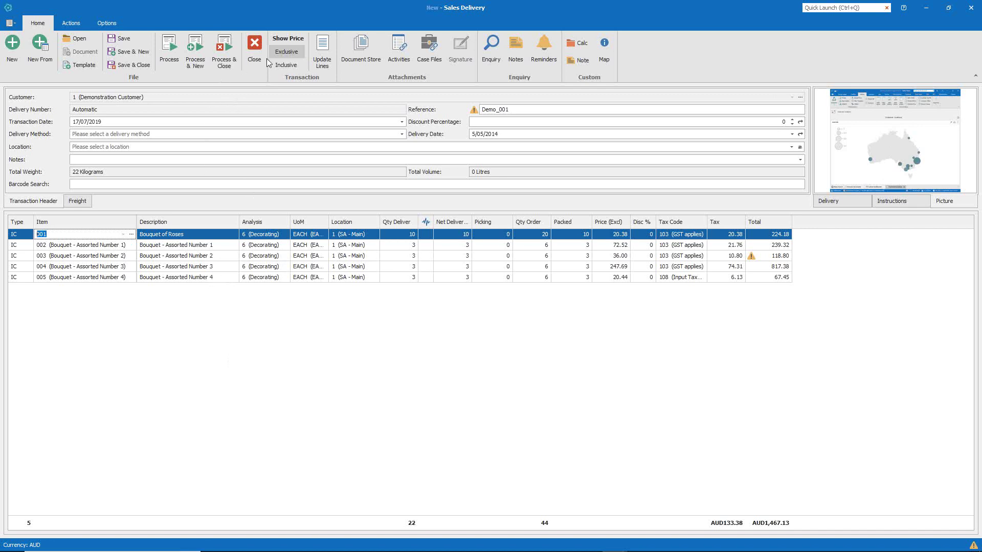
pyautogui.click(321, 53)
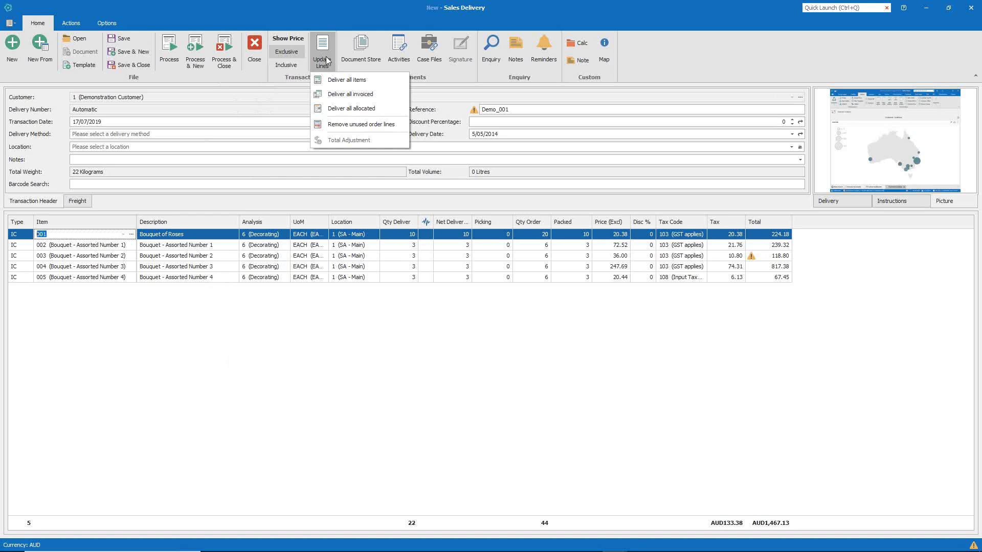
pyautogui.click(333, 78)
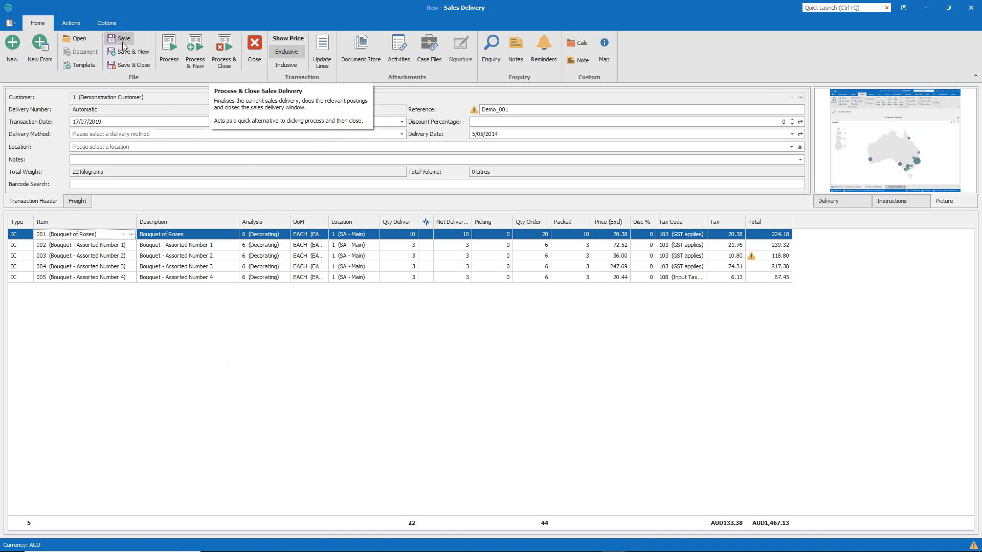
# - Process the sales delivery, close its print preview, and view its general ledger postings
pyautogui.click(169, 64)
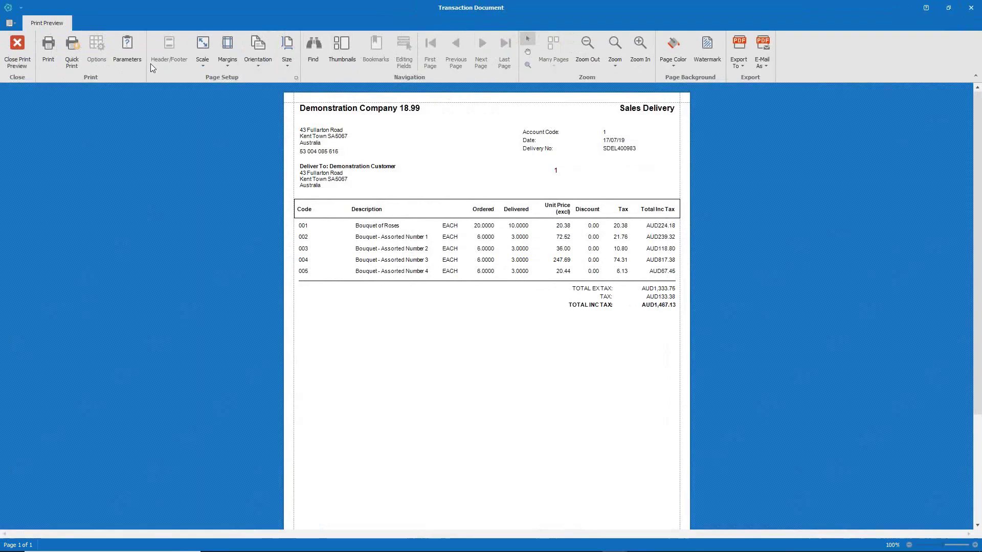
pyautogui.click(18, 51)
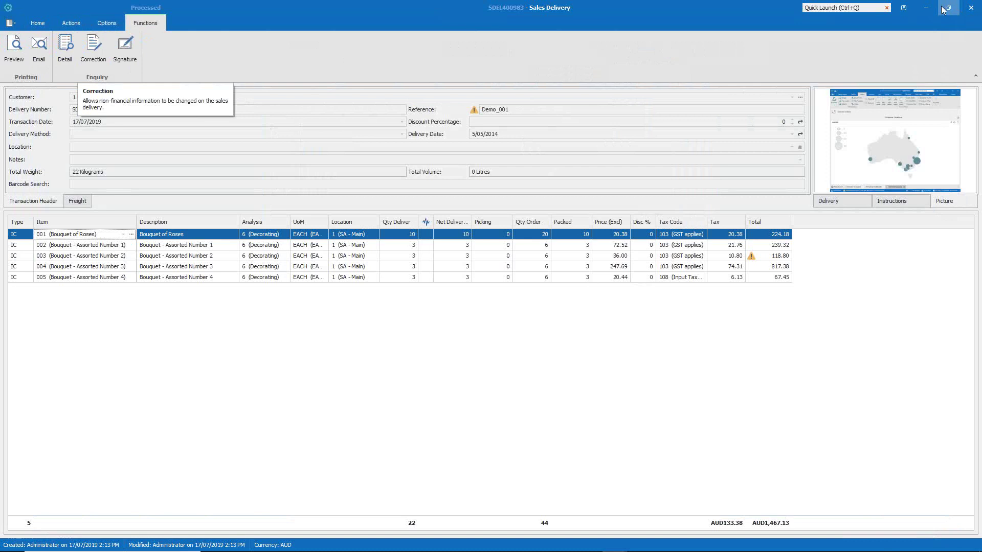
pyautogui.click(969, 9)
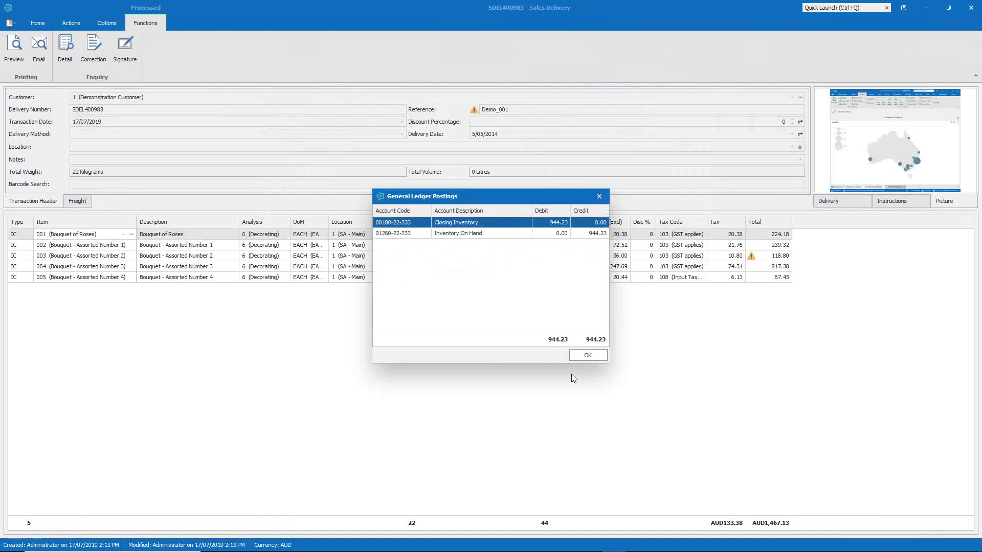
# - Close the general ledger postings and the sales delivery, and display the available sales management lists
pyautogui.click(584, 357)
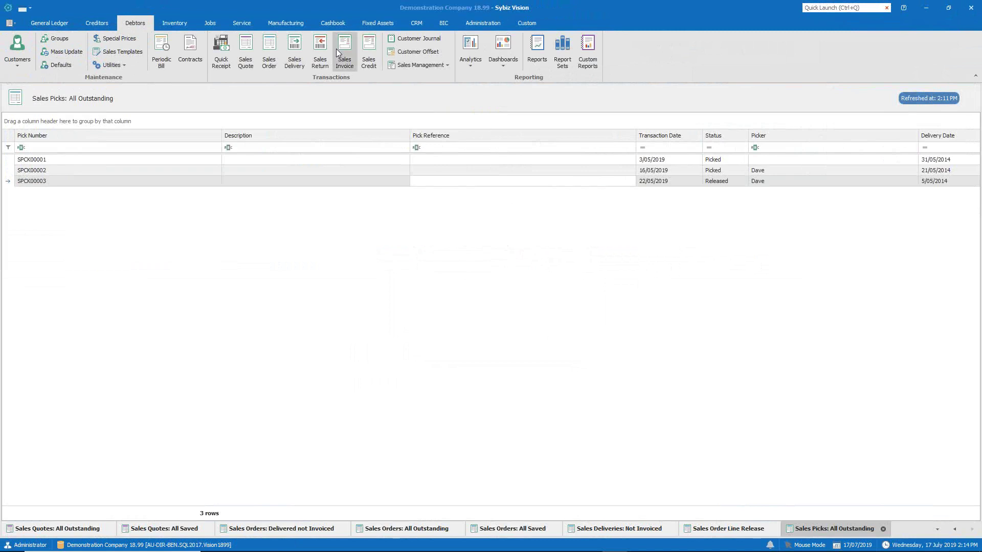
pyautogui.click(437, 69)
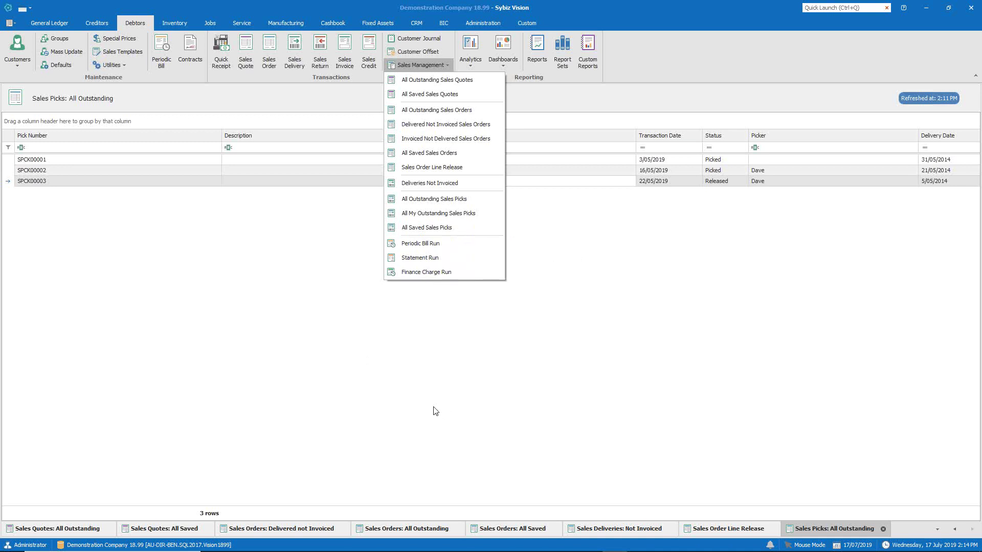
# - Switch to the 19GeneralRelease PowerPoint slide show
pyautogui.hotkey('alt', 'Tab')
pyautogui.hotkey('alt', 'Tab')
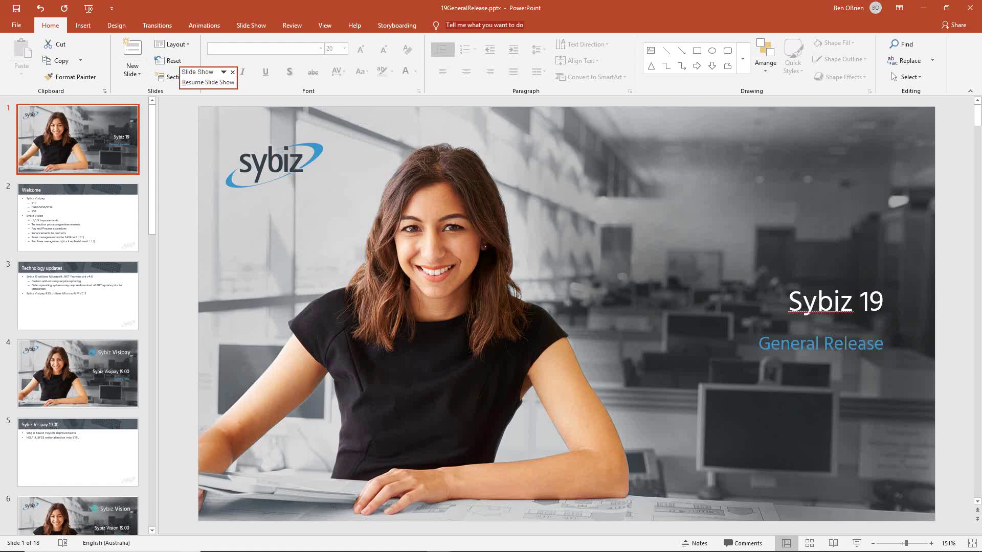
pyautogui.hotkey('alt', 'Tab')
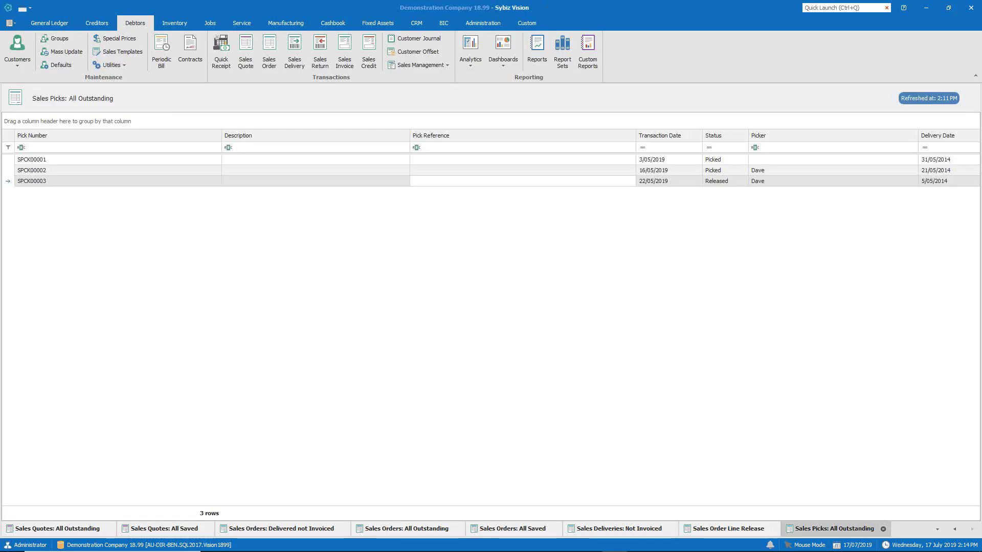
pyautogui.hotkey('alt', 'Tab')
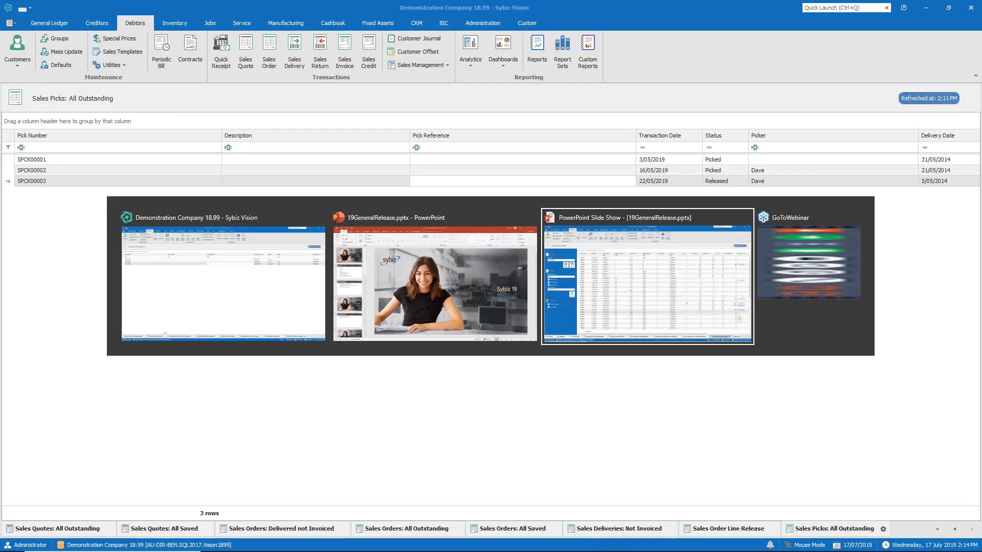
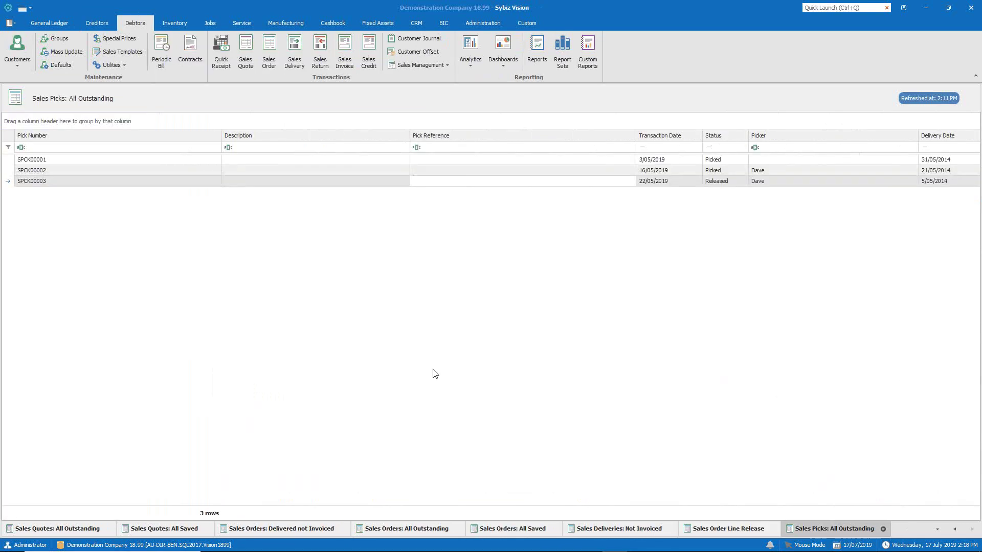
# - List all outstanding purchase orders, and examine the additional columns available in the column chooser before closing it
pyautogui.click(111, 24)
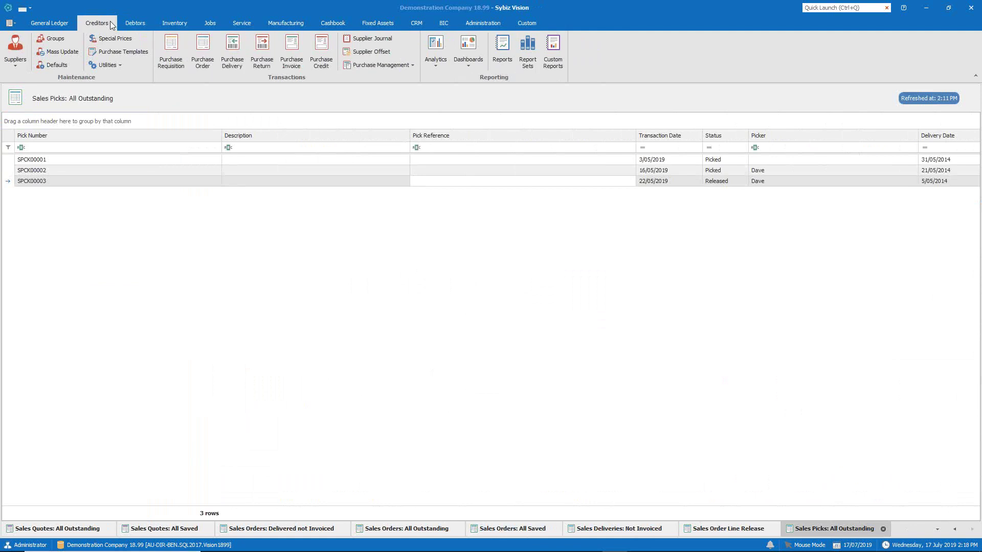
pyautogui.click(409, 66)
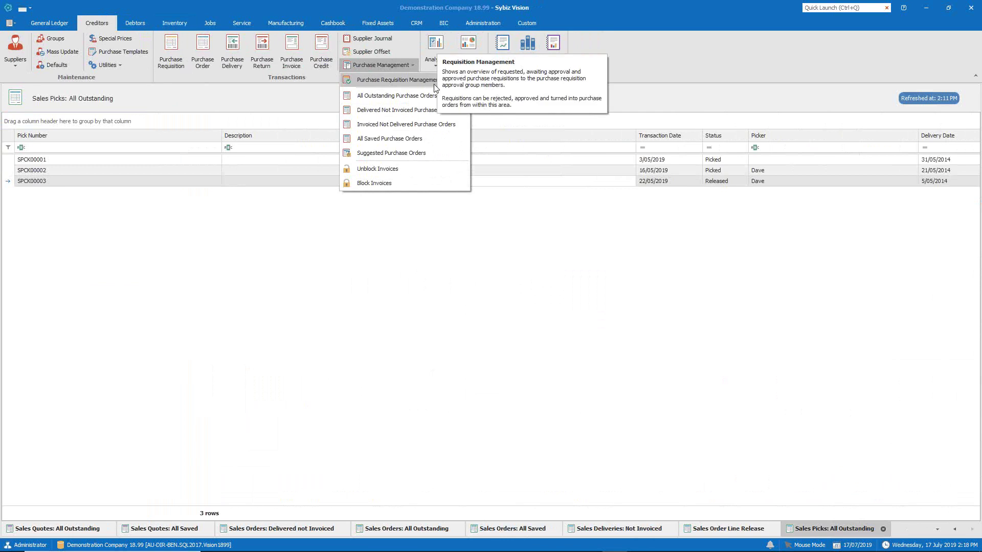
pyautogui.click(410, 96)
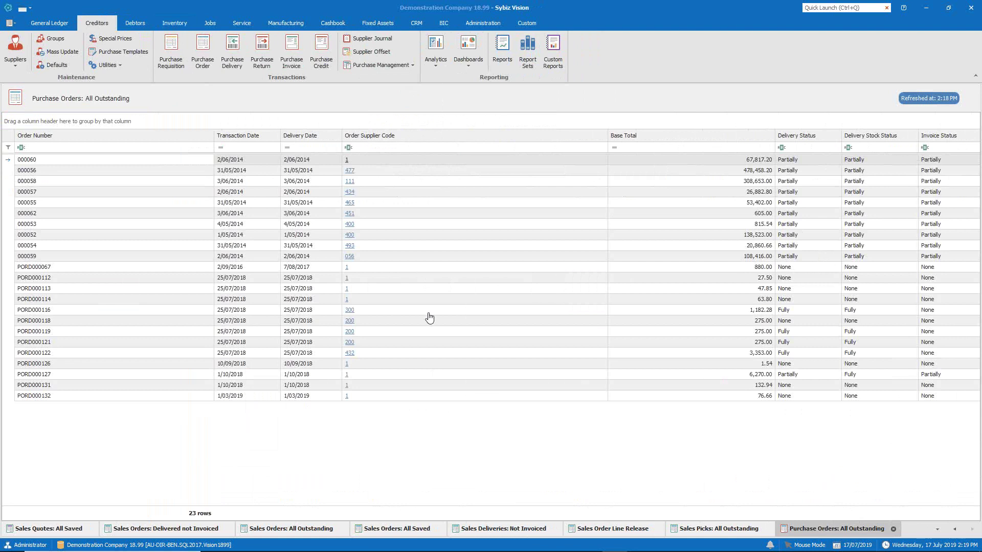
pyautogui.rightClick(446, 136)
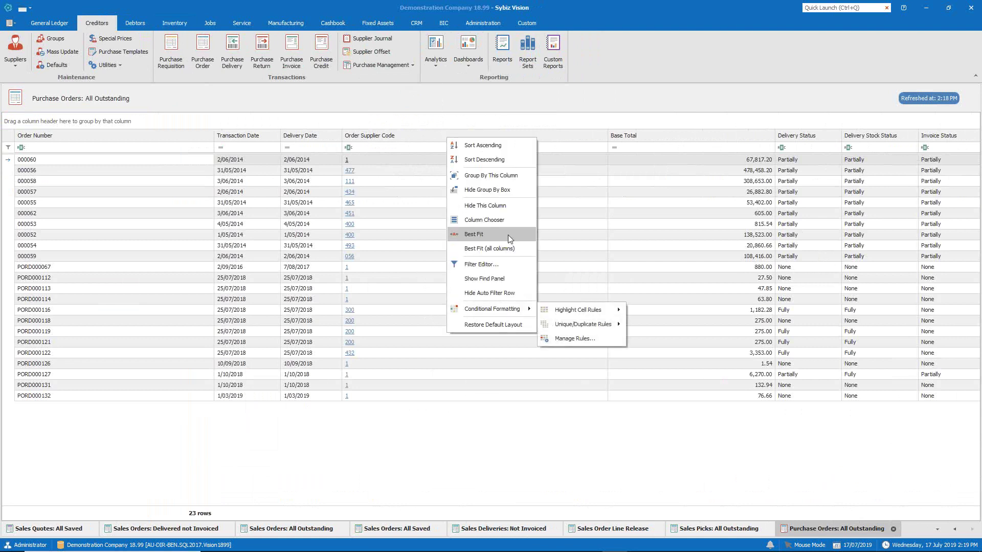
pyautogui.click(506, 221)
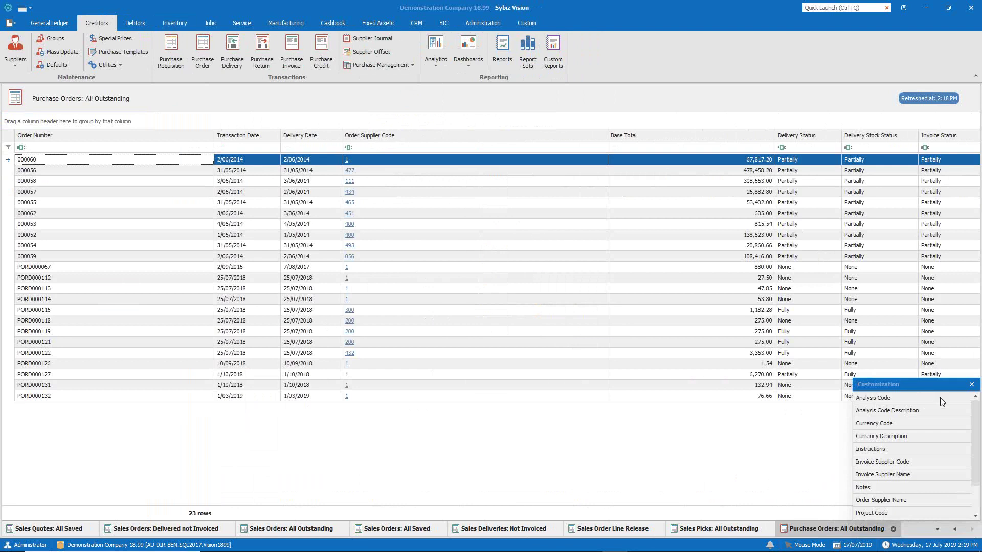
pyautogui.scroll(-1, 941, 401)
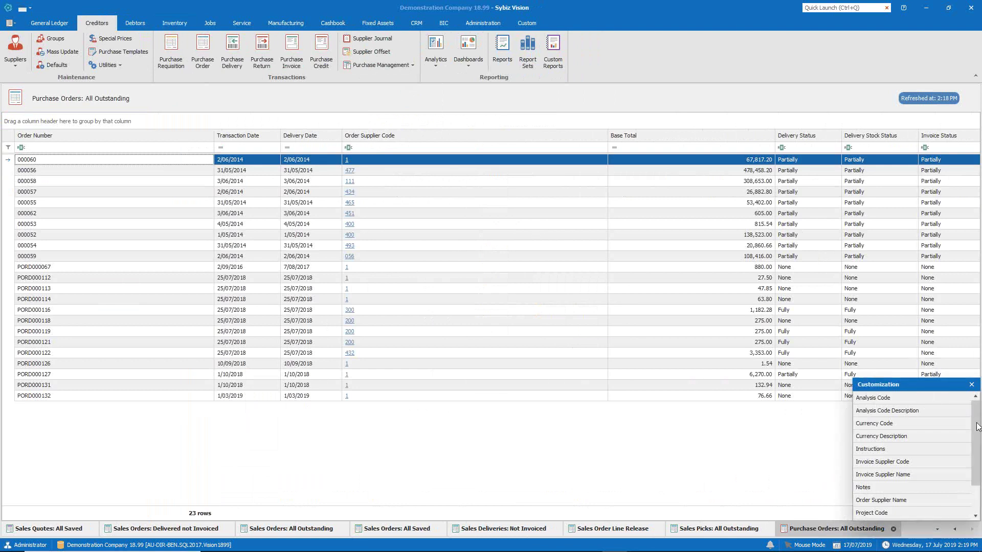
pyautogui.click(971, 384)
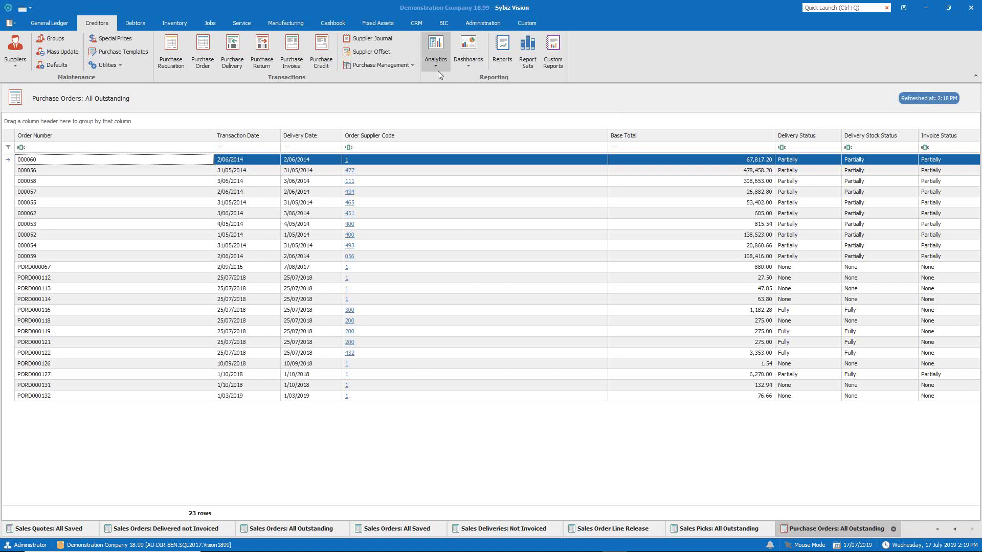
# - List the invoiced not delivered purchase orders and all saved purchase orders
pyautogui.click(377, 67)
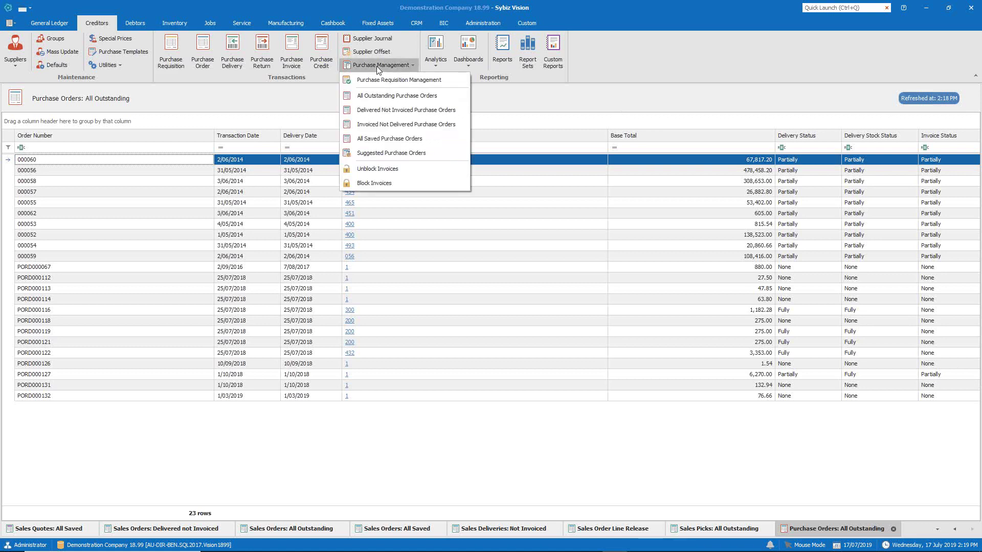
pyautogui.click(366, 124)
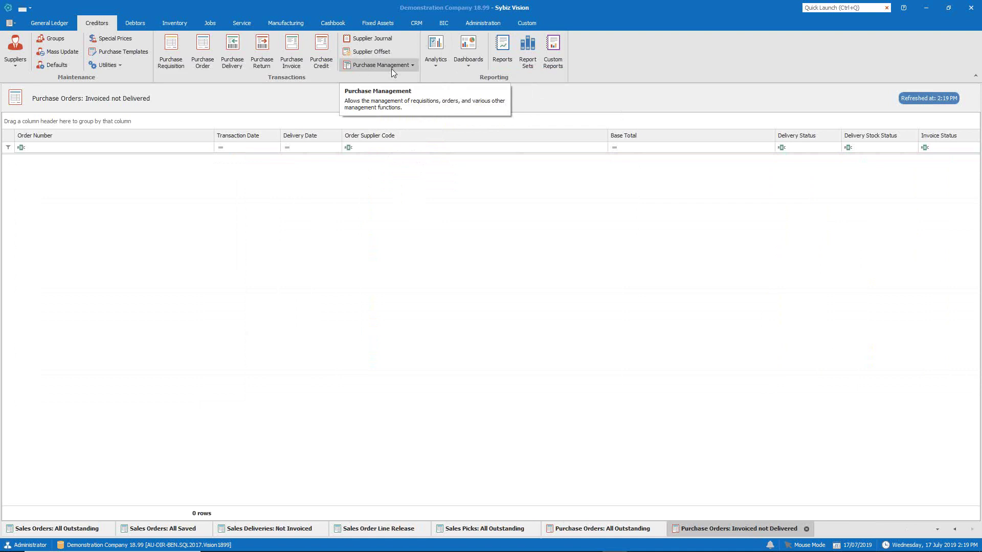
pyautogui.click(392, 68)
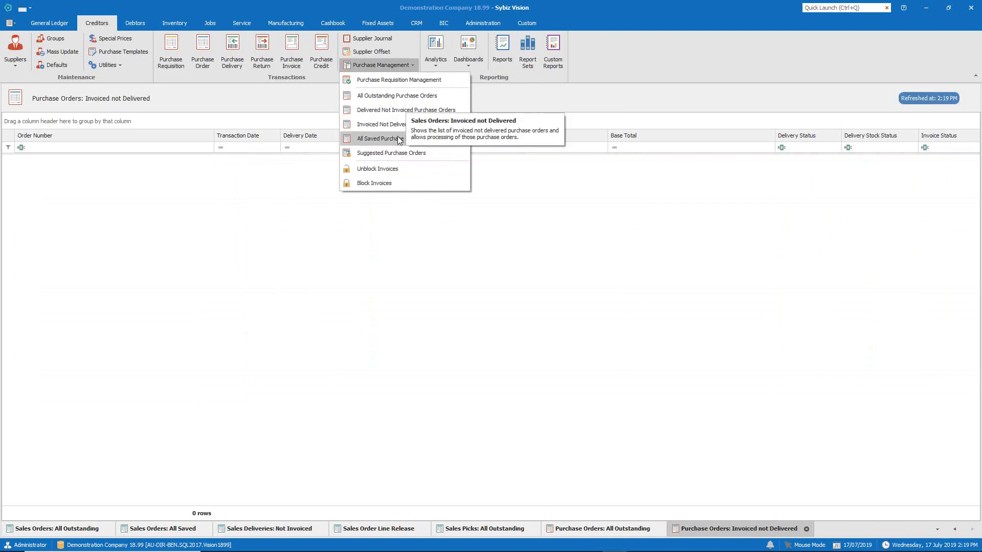
pyautogui.click(397, 138)
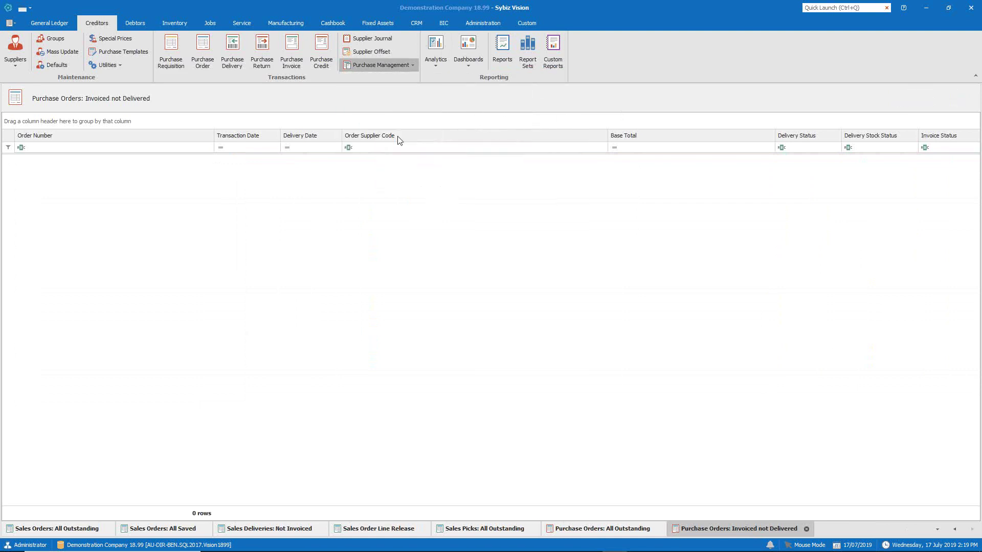
# - Open the suggested purchase orders, and view the location and supplier filter choices with all kept selected
pyautogui.click(391, 69)
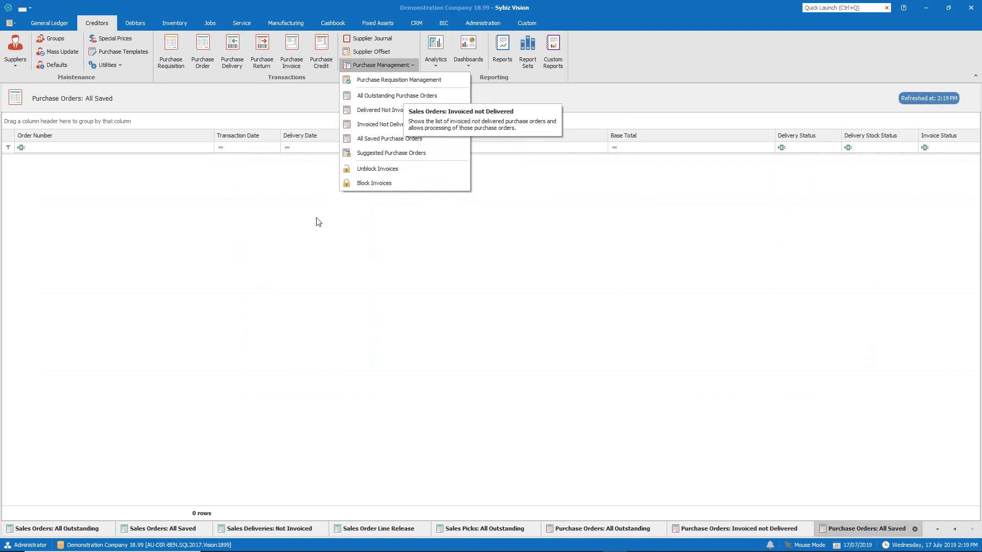
pyautogui.click(442, 155)
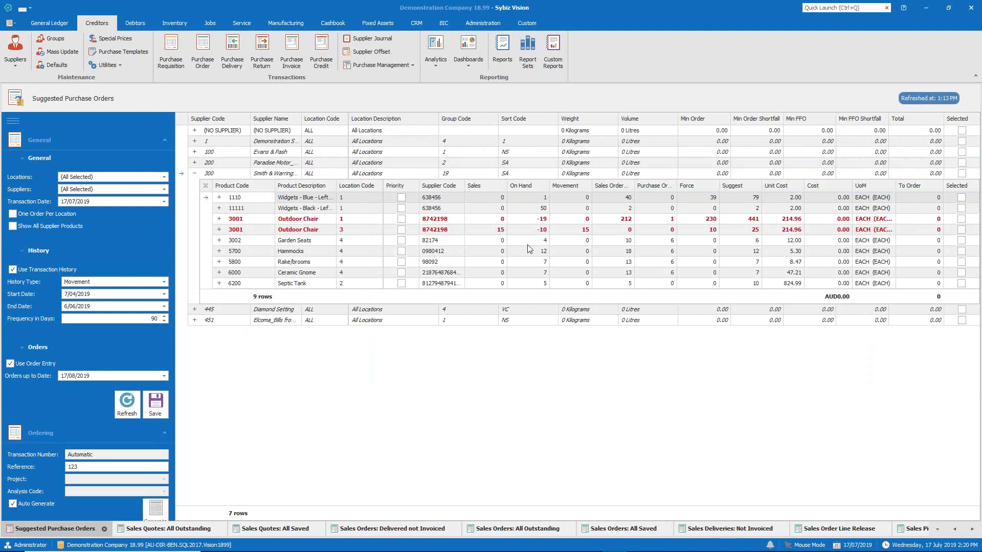
pyautogui.click(164, 177)
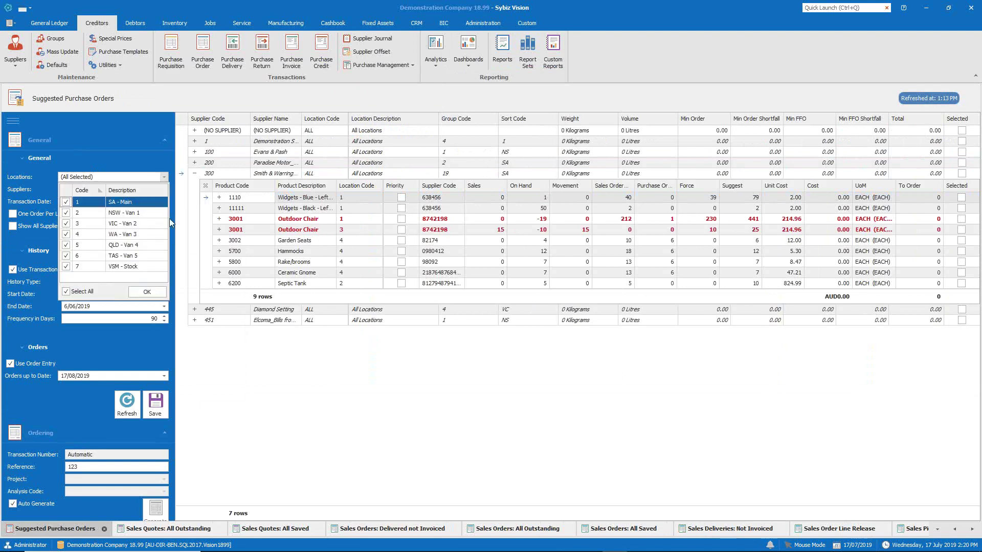
pyautogui.click(164, 176)
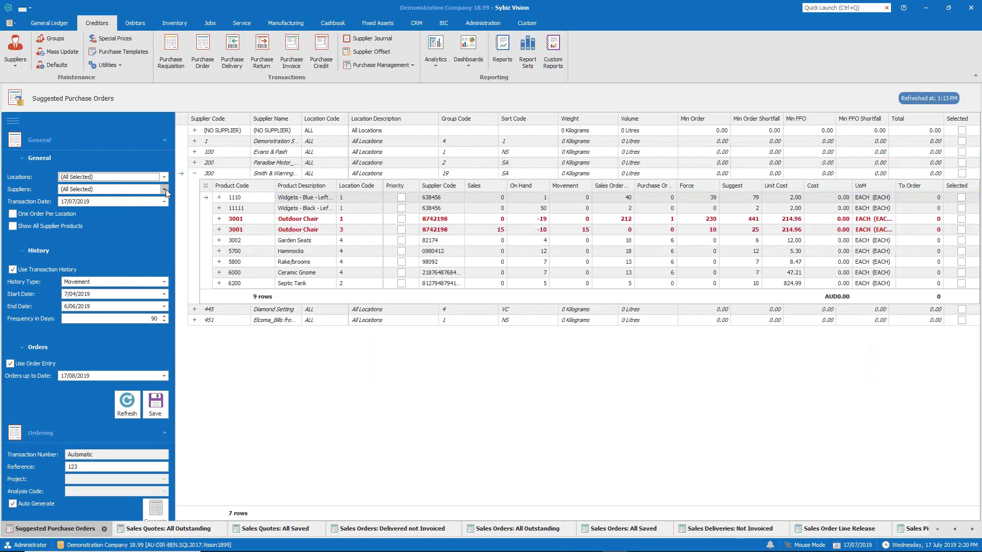
pyautogui.click(165, 190)
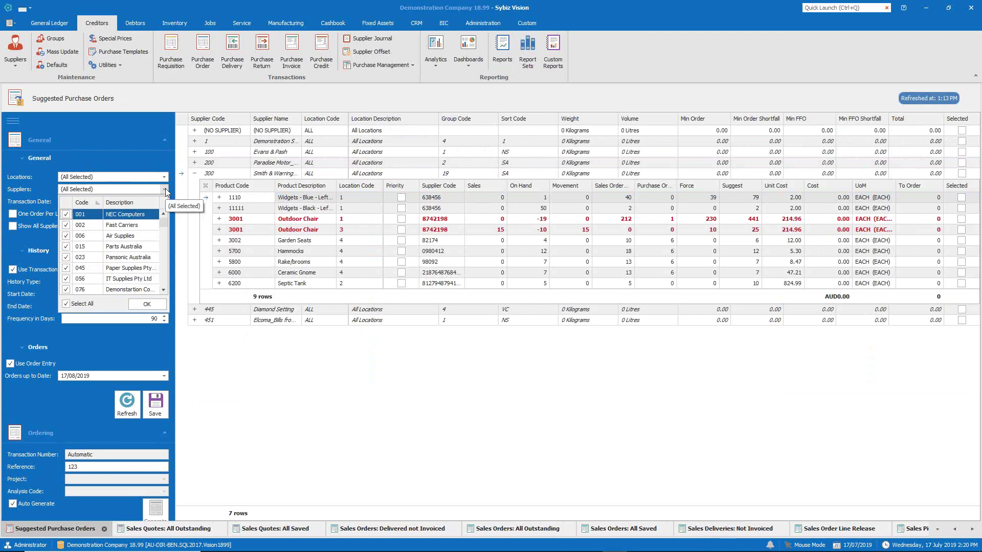
pyautogui.click(165, 188)
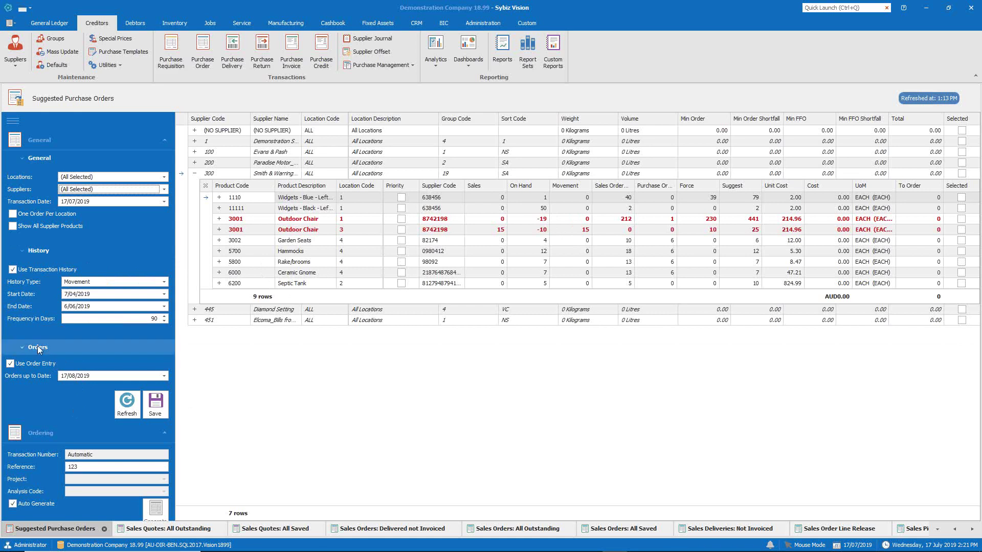
# - Expand both Outdoor Chair lines of supplier 300, and set the to-order quantity to 100% of suggested for all
pyautogui.click(220, 230)
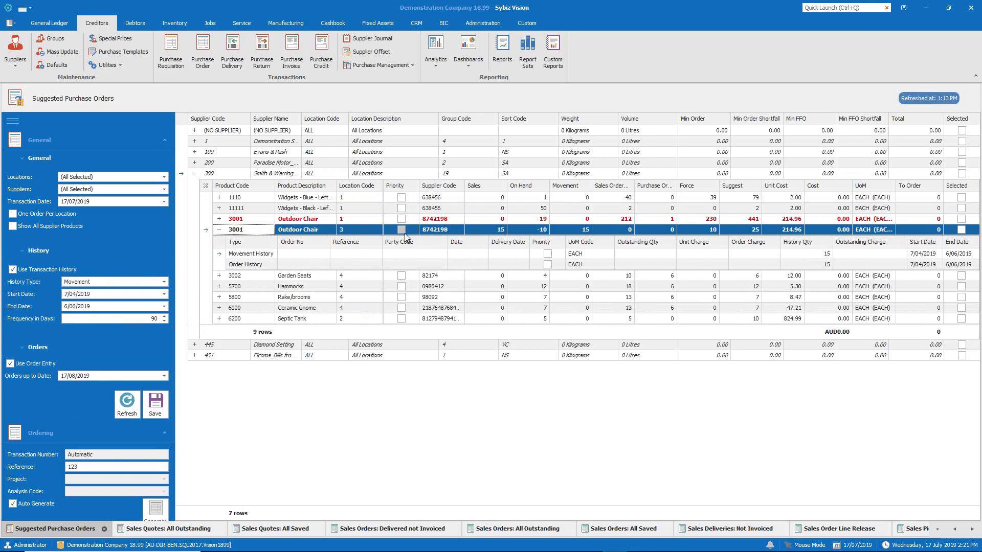
pyautogui.click(218, 219)
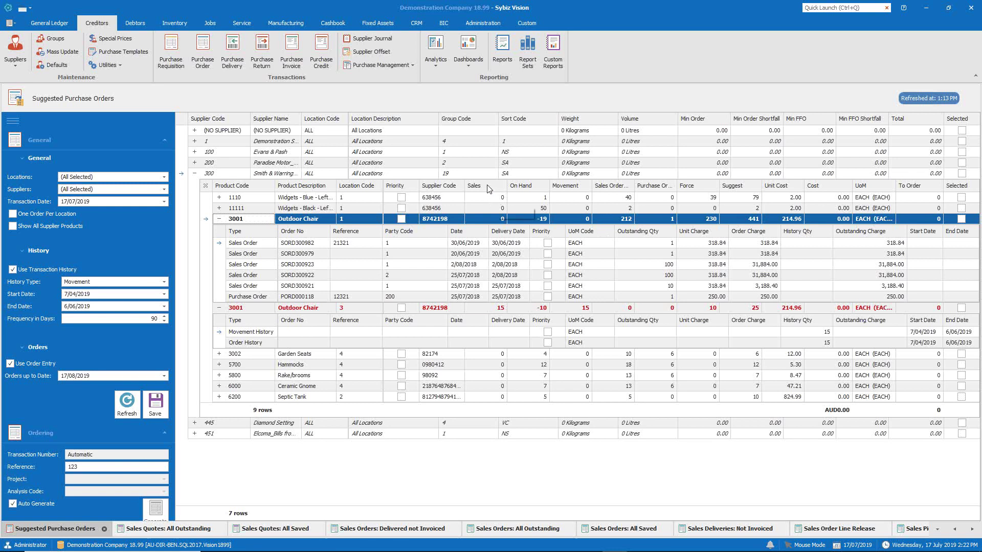
pyautogui.rightClick(419, 124)
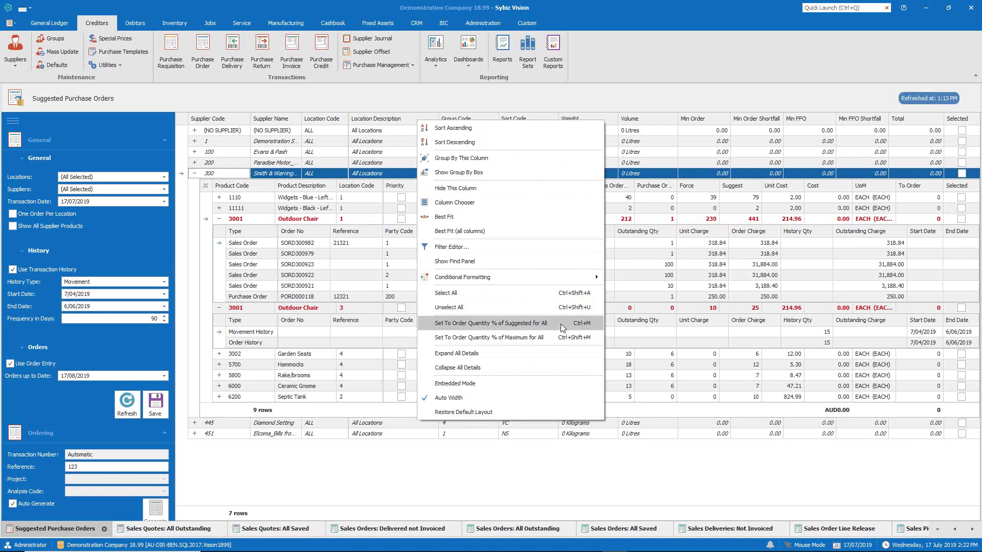
pyautogui.click(561, 323)
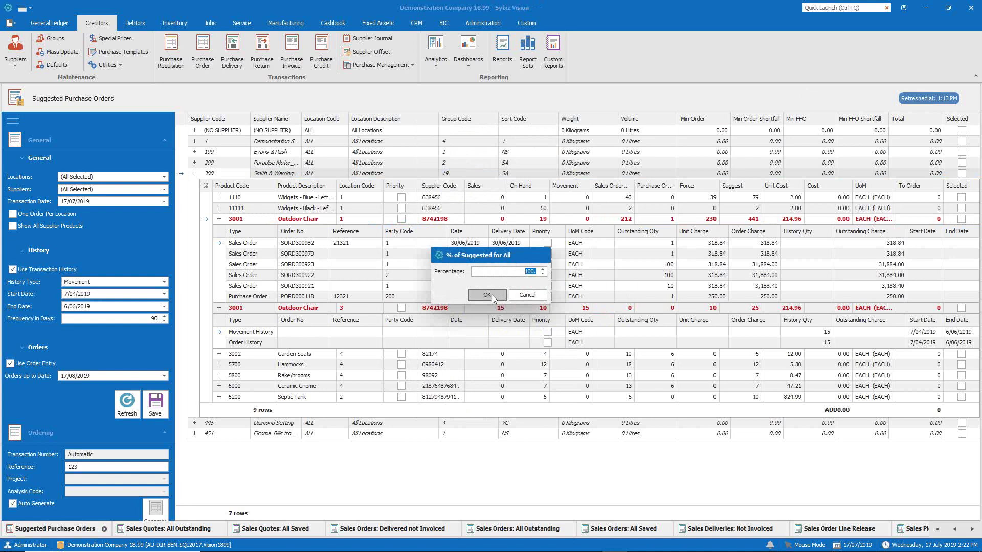
pyautogui.click(488, 295)
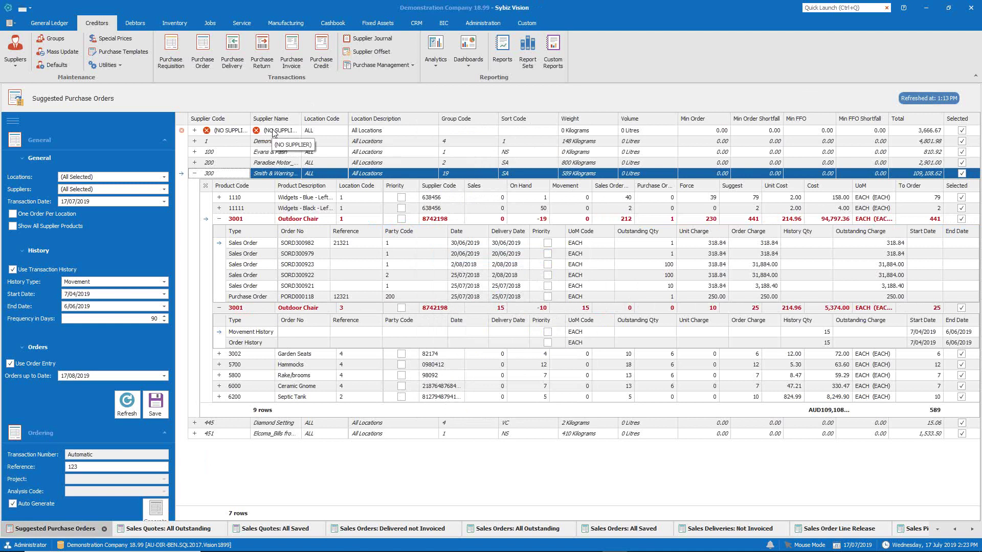
# - Expand the (NO SUPPLIER) entry and move it to supplier 006, Air Supplies
pyautogui.click(194, 131)
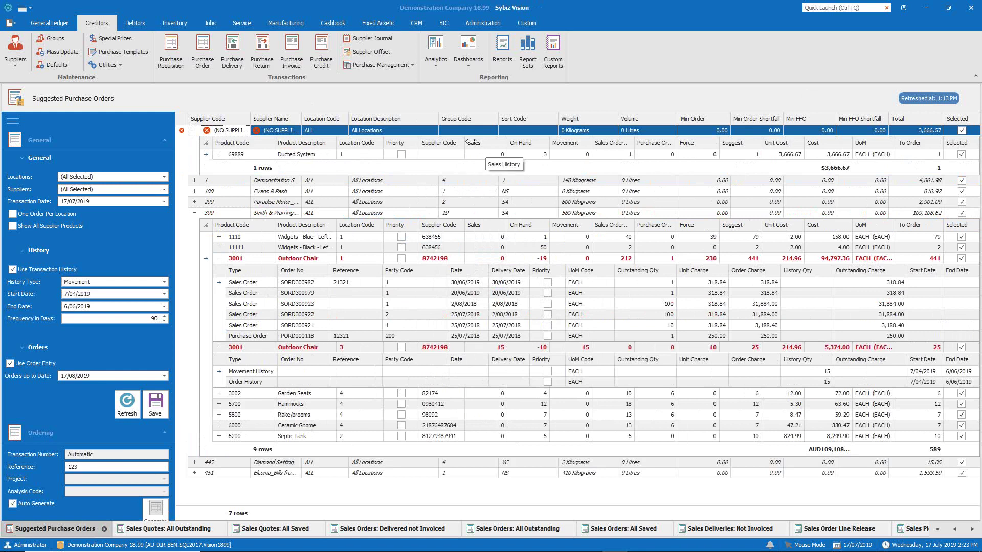
pyautogui.rightClick(347, 132)
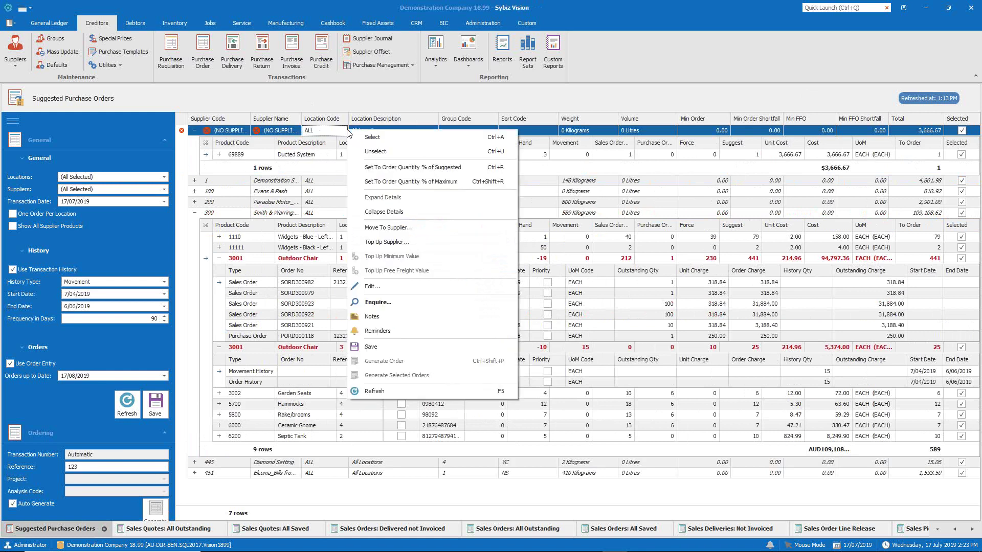
pyautogui.click(408, 228)
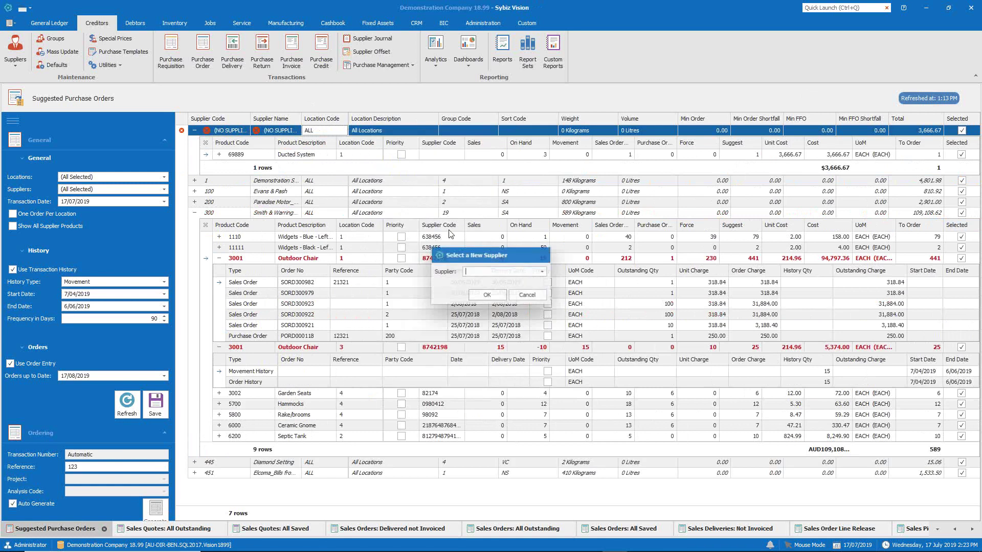
pyautogui.click(541, 272)
pyautogui.click(511, 316)
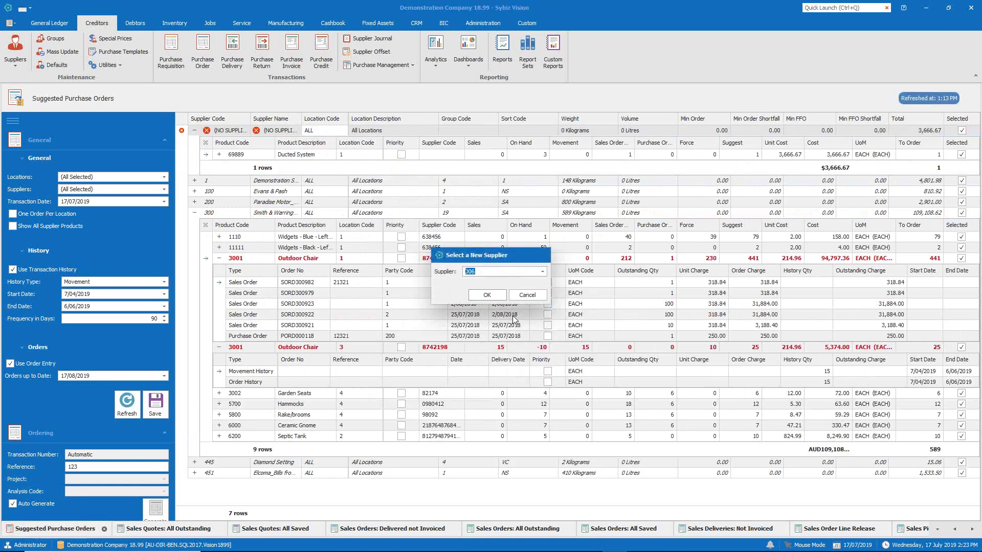
pyautogui.click(492, 296)
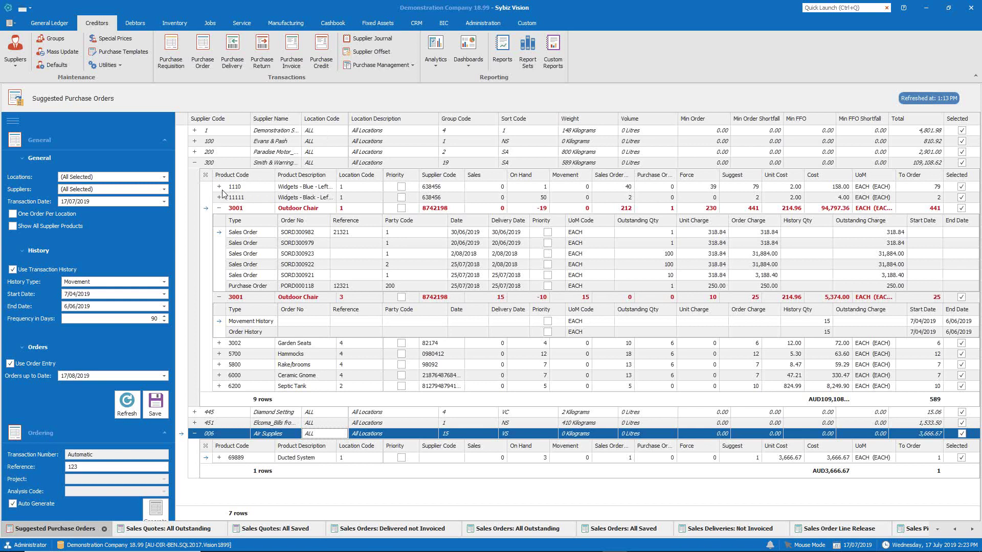
# - Collapse the suggested purchase order settings and expand them again
pyautogui.click(12, 123)
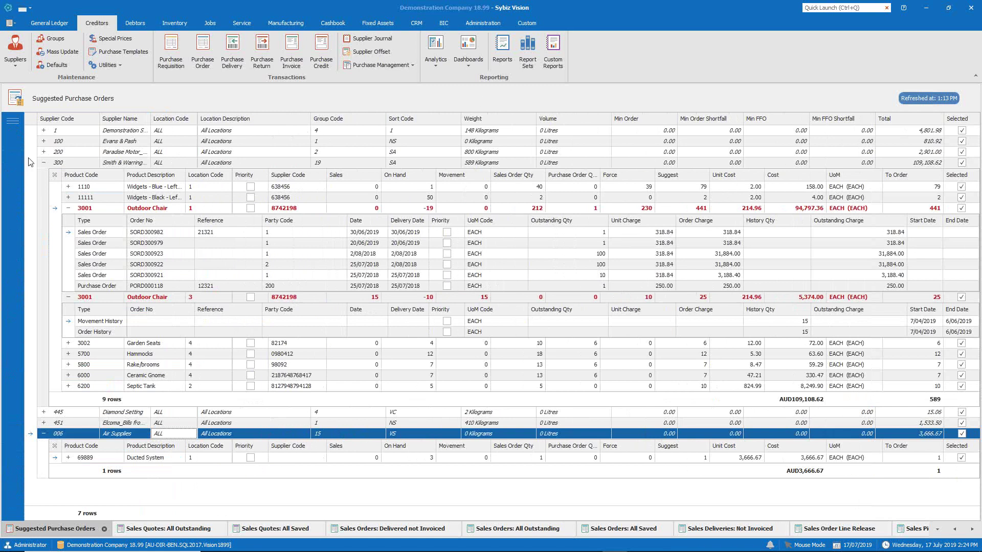
pyautogui.click(13, 124)
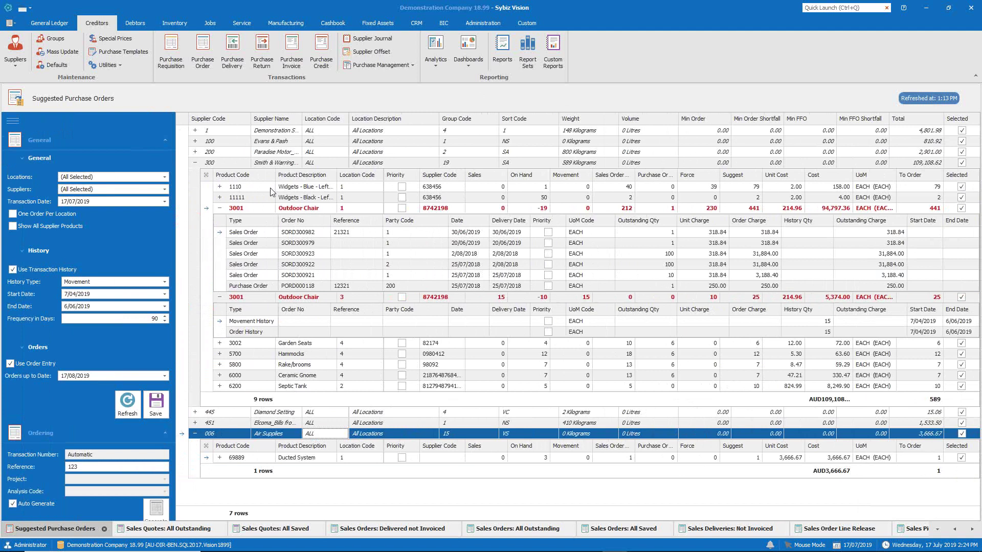
# - Collapse both Outdoor Chair lines in the enlarged product view of supplier 300, and return to the full supplier list
pyautogui.click(206, 176)
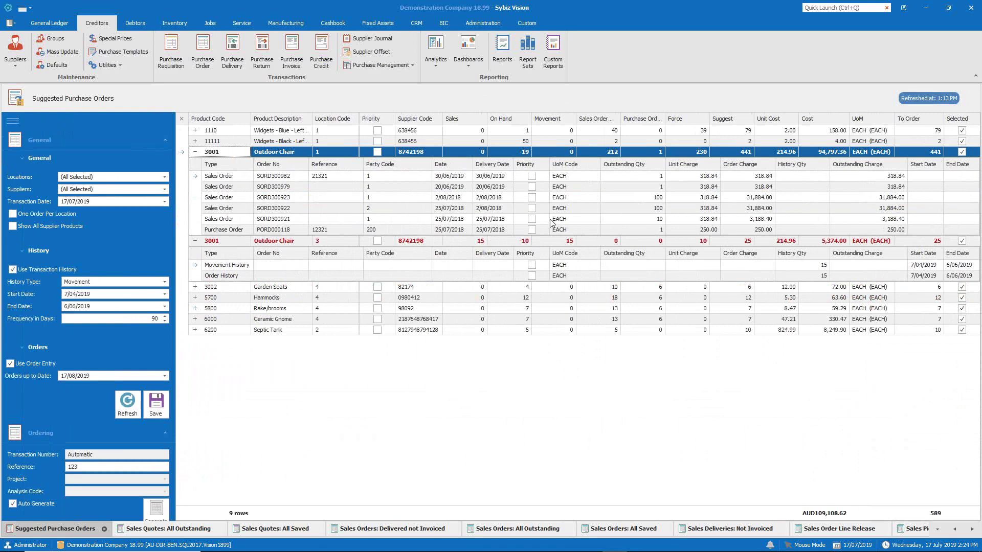
pyautogui.click(195, 152)
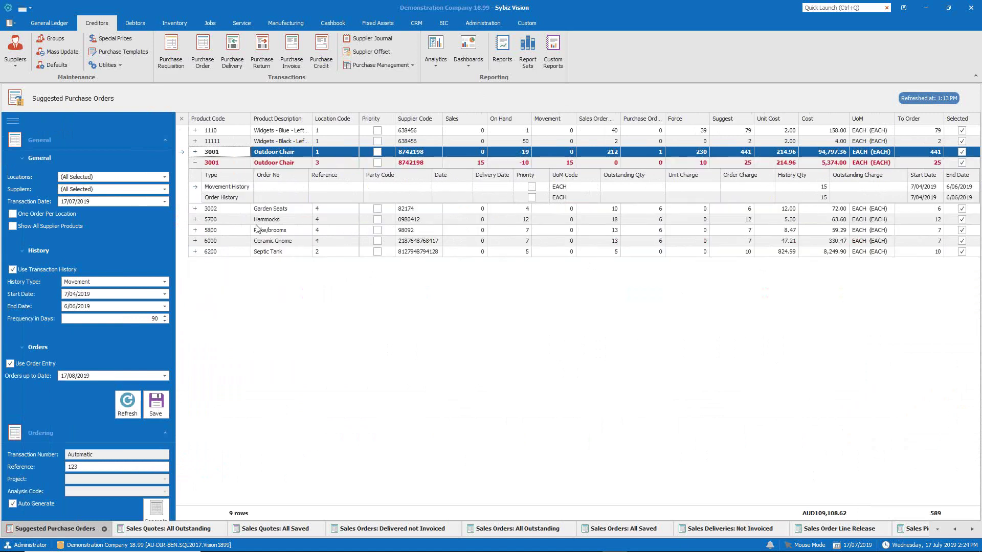
pyautogui.click(193, 161)
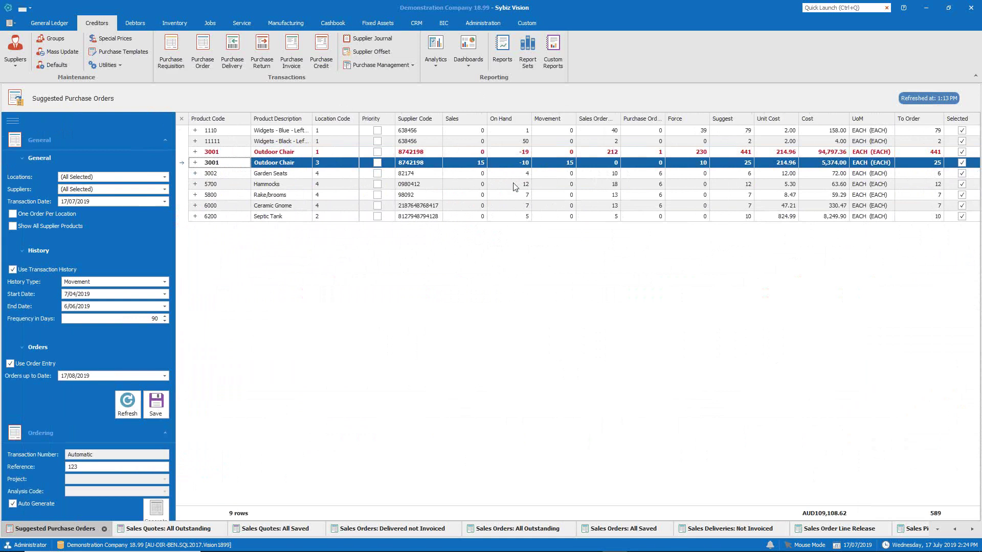
pyautogui.click(183, 120)
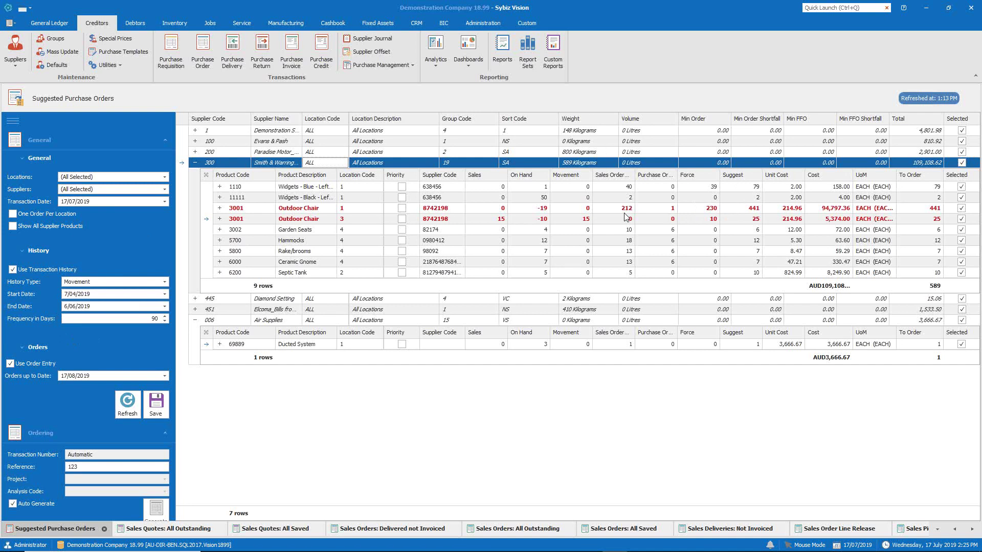
# - Add the Product Group Description column before UoM in the supplier product lines
pyautogui.rightClick(565, 175)
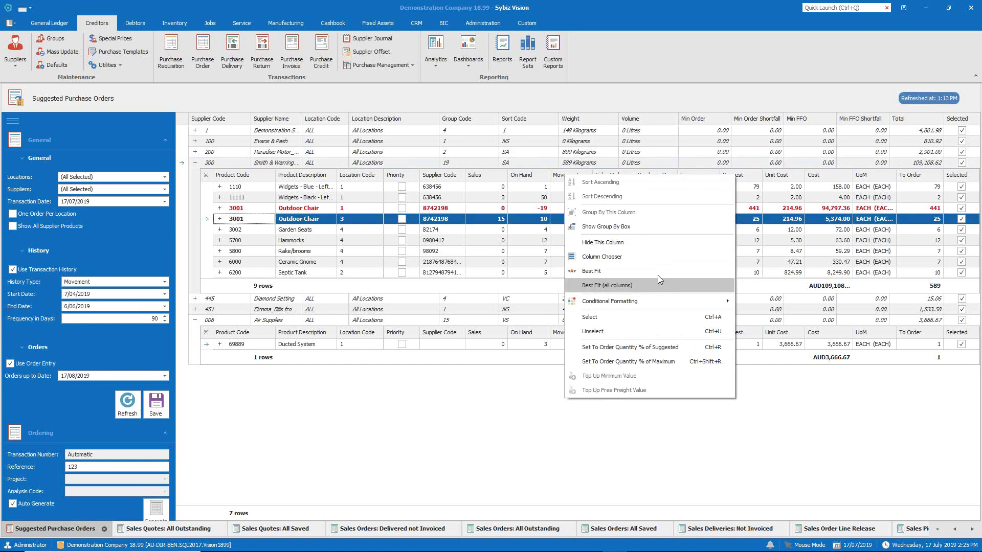
pyautogui.click(651, 255)
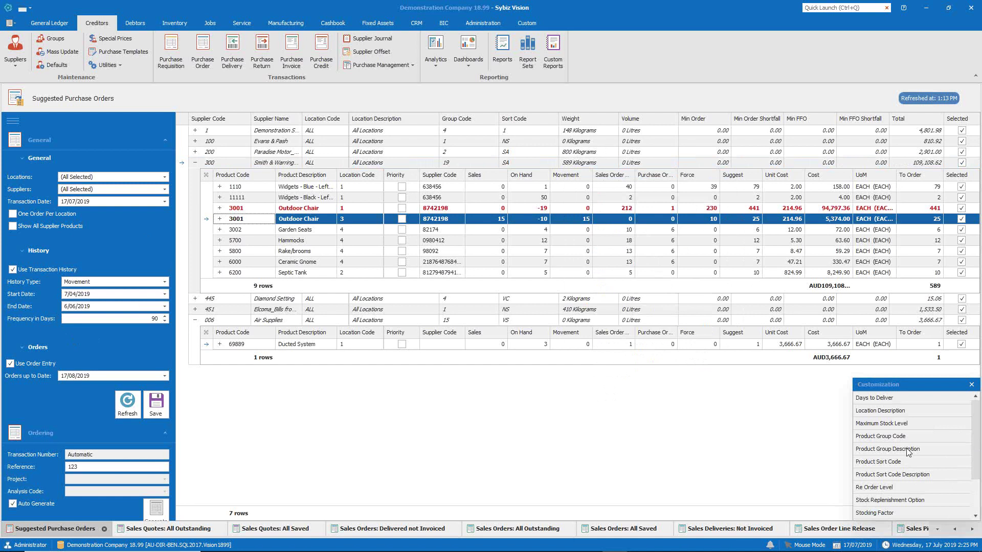
pyautogui.moveTo(904, 448); pyautogui.dragTo(867, 183)
pyautogui.click(970, 384)
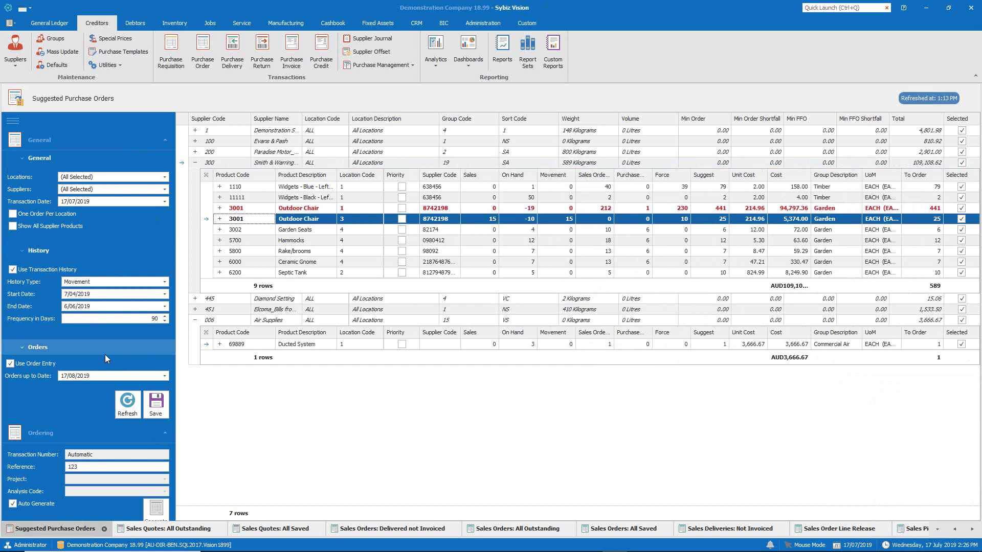
# - Refresh the suggestions, and view the enquiry summaries of product 6880, Spark Plug - 35 Mm, and supplier 200
pyautogui.click(128, 404)
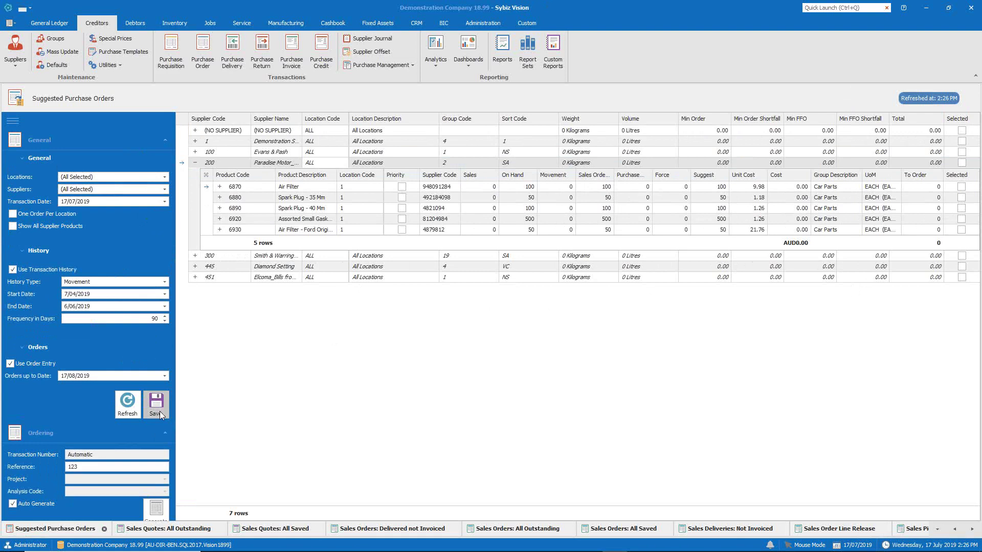
pyautogui.doubleClick(299, 198)
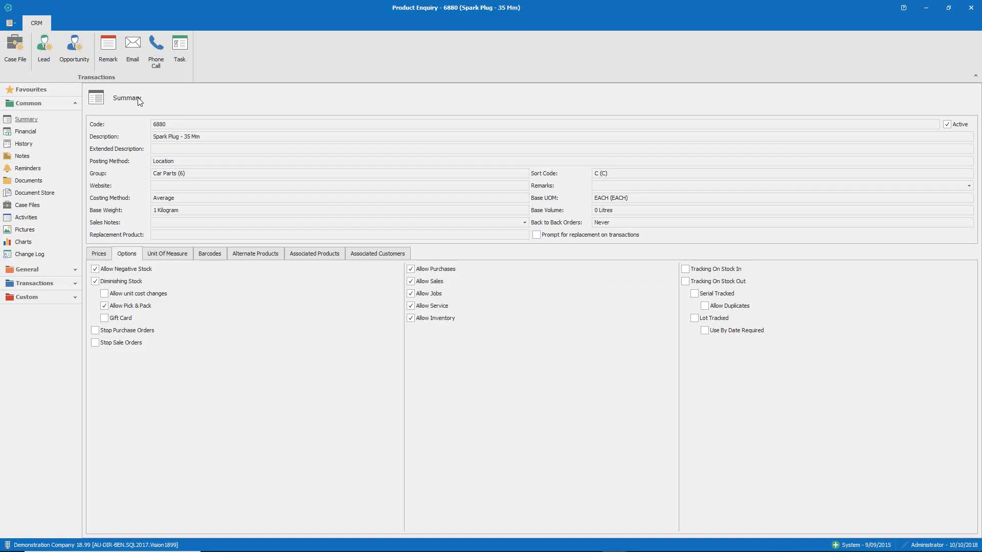
pyautogui.click(967, 6)
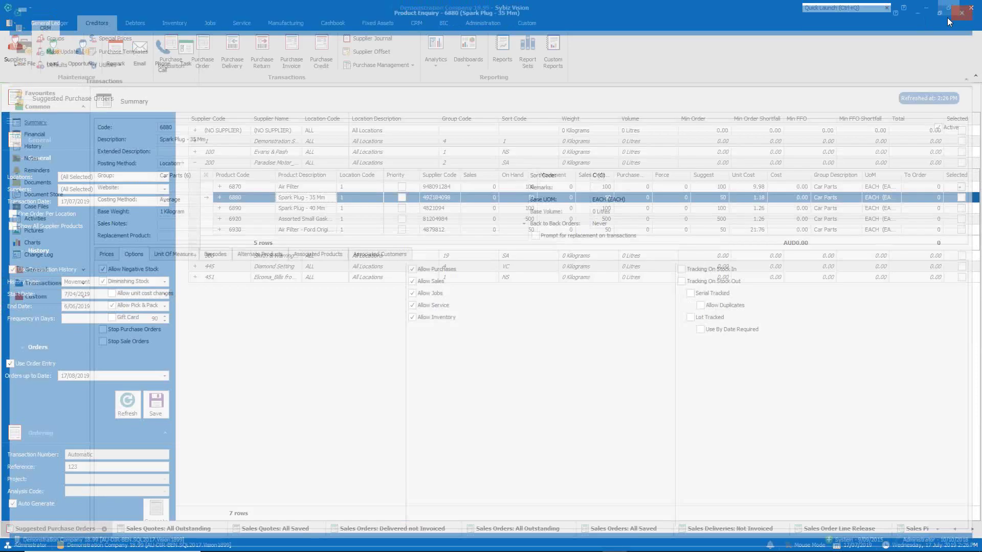
pyautogui.doubleClick(281, 163)
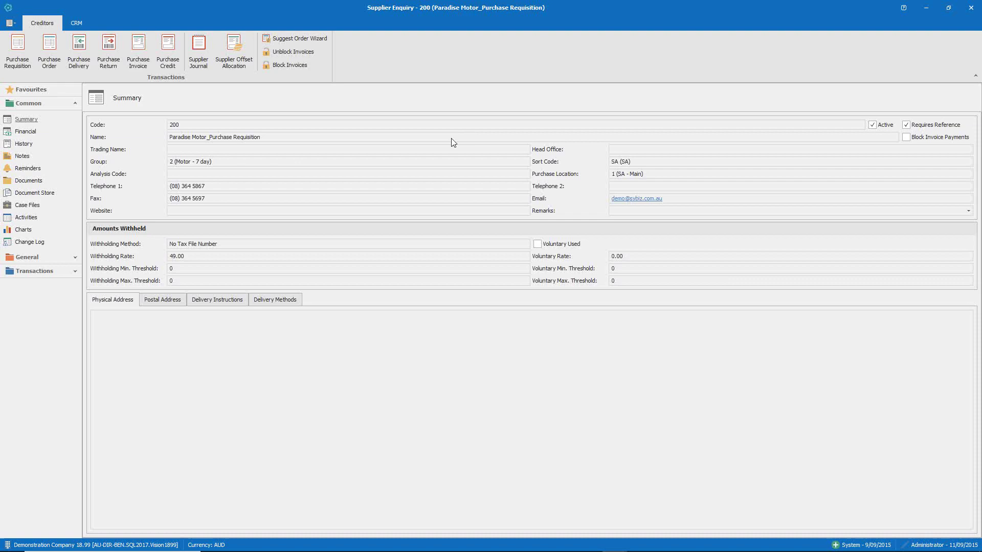
pyautogui.click(971, 7)
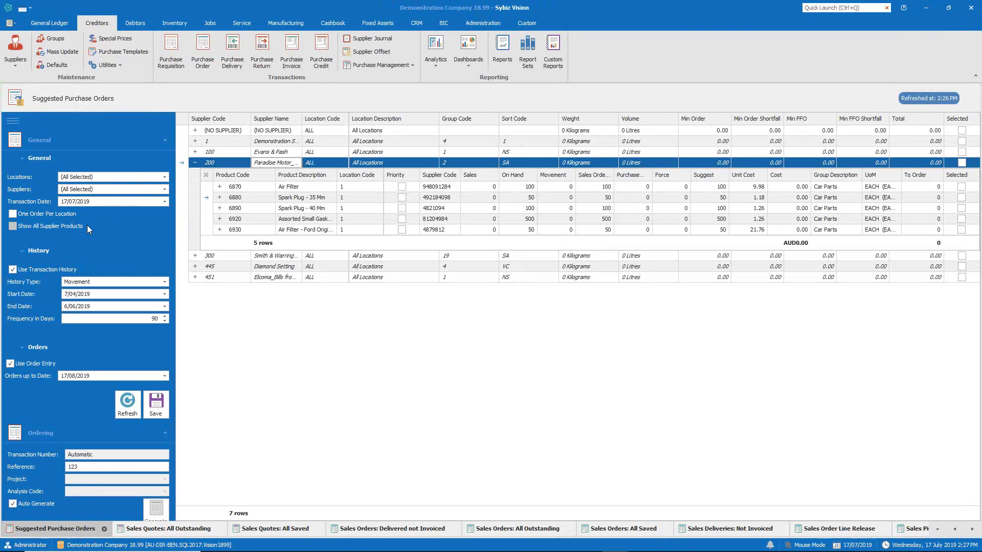
# - Refresh the suggestions for supplier 300, Smith & Warrington, only, and select all of its suggested lines
pyautogui.click(167, 189)
pyautogui.click(65, 303)
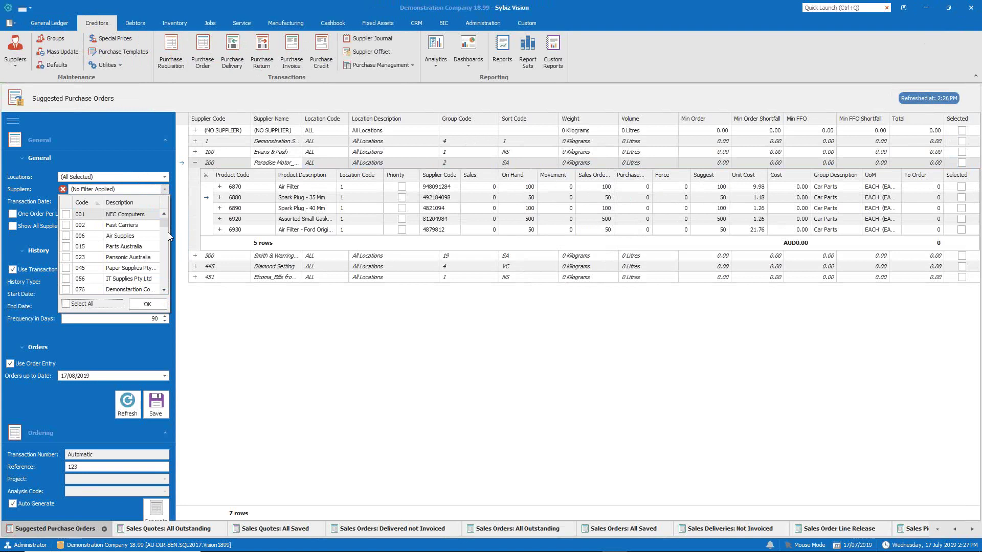
pyautogui.moveTo(162, 224); pyautogui.dragTo(163, 235)
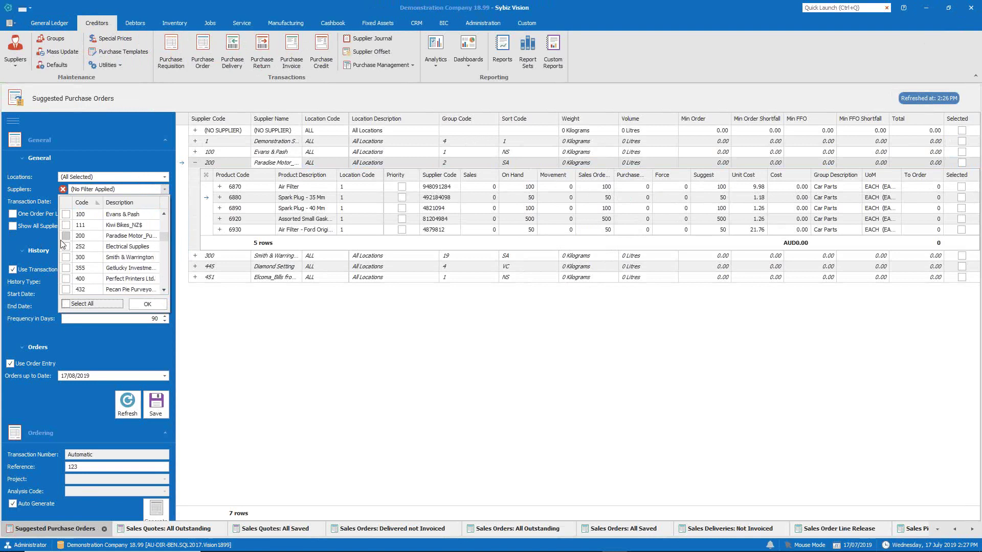
pyautogui.click(66, 257)
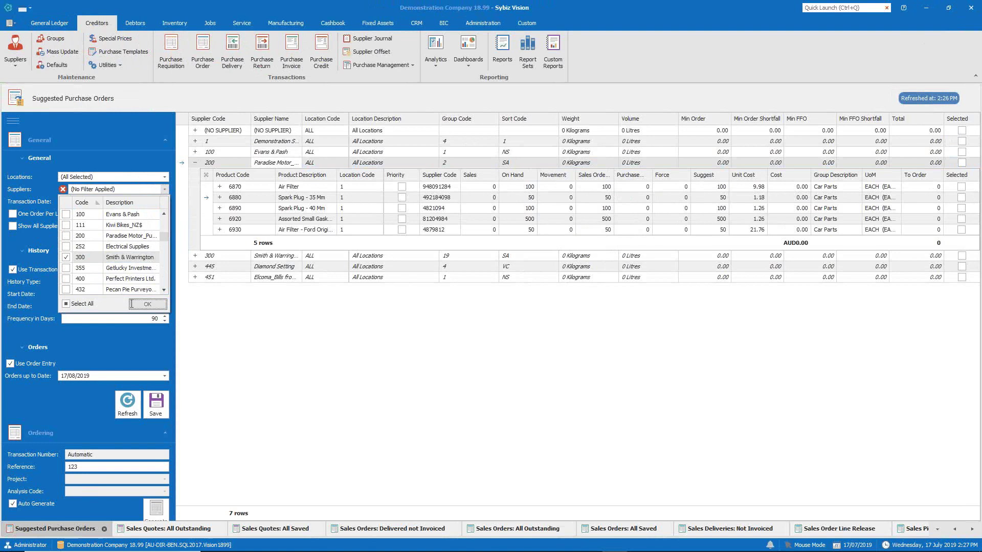
pyautogui.click(147, 304)
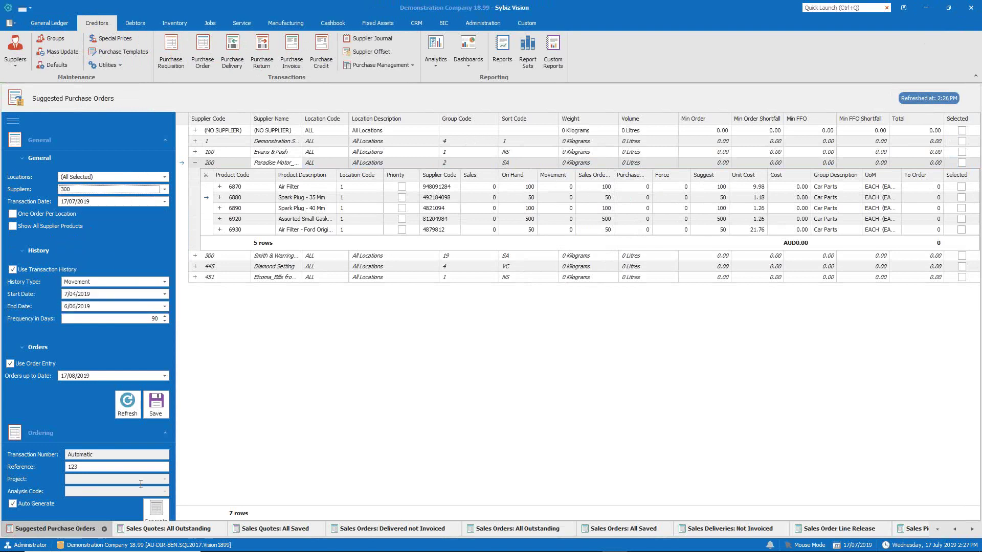
pyautogui.click(124, 413)
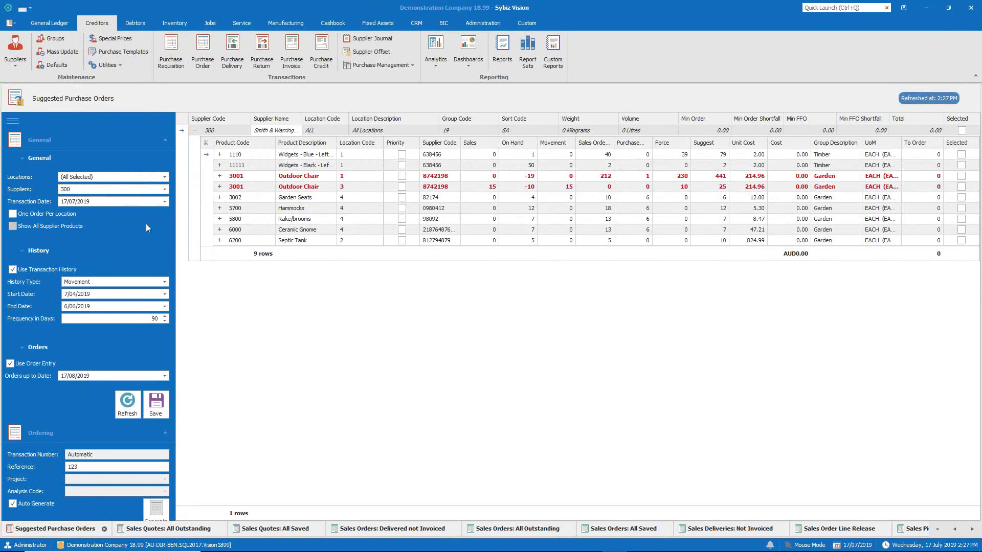
pyautogui.rightClick(517, 121)
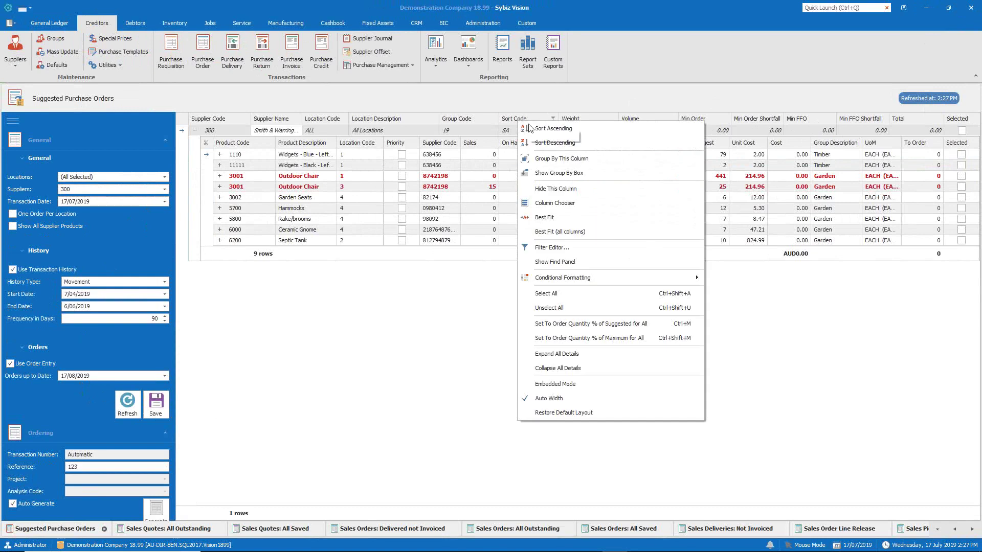
pyautogui.click(594, 293)
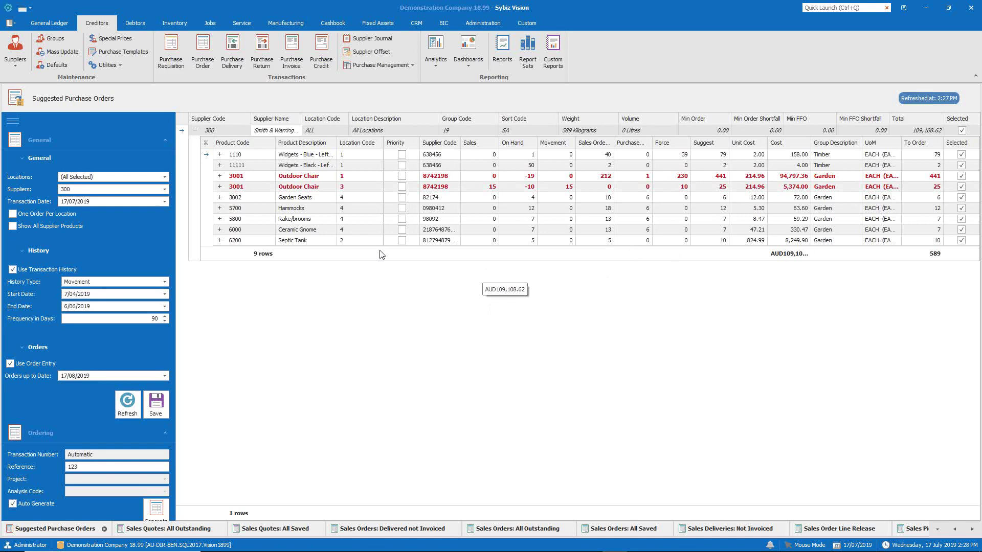
# - Include all supplier products for supplier 300 and refresh the suggestions
pyautogui.click(43, 226)
pyautogui.click(129, 402)
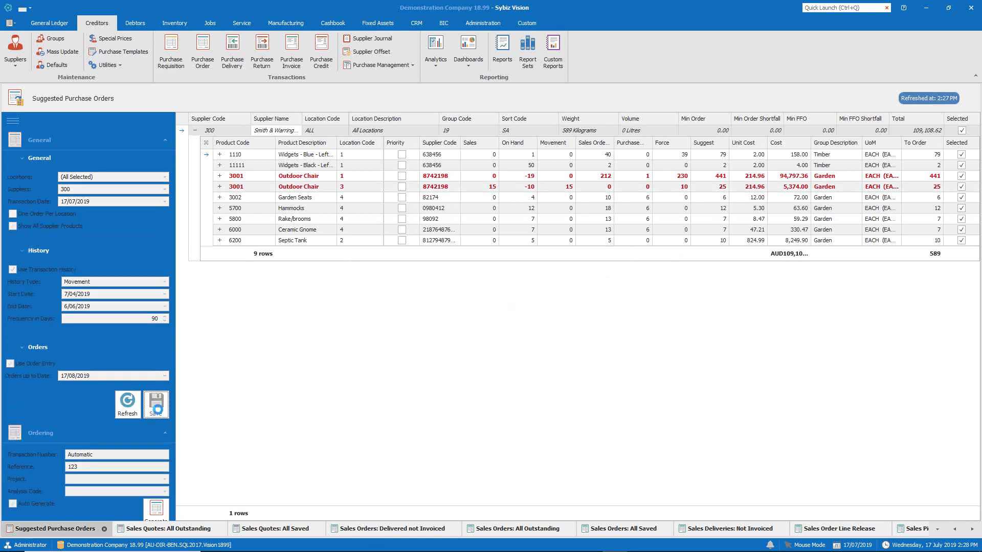
pyautogui.click(126, 407)
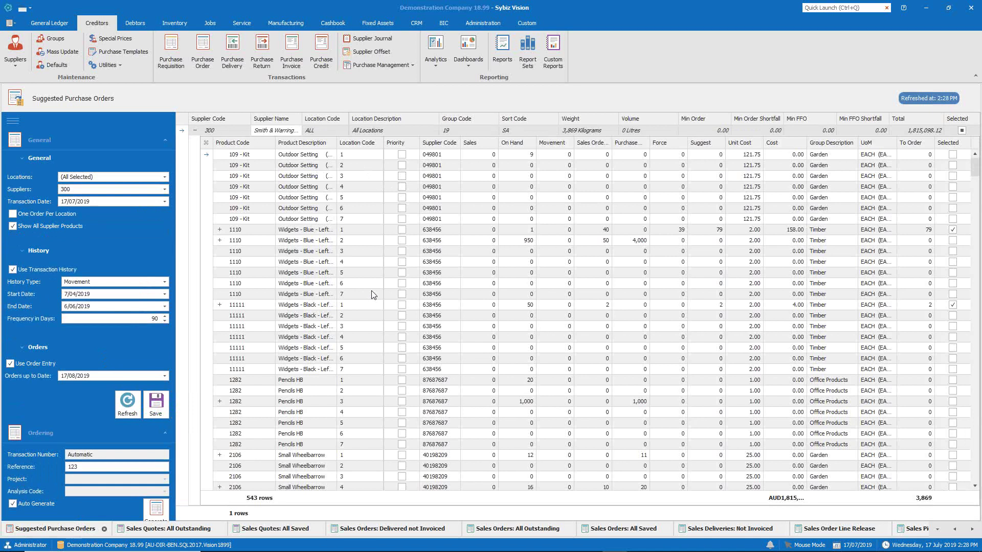
# - Turn off Show All Supplier Products, enable One Order Per Location, and refresh the suggestions
pyautogui.click(24, 225)
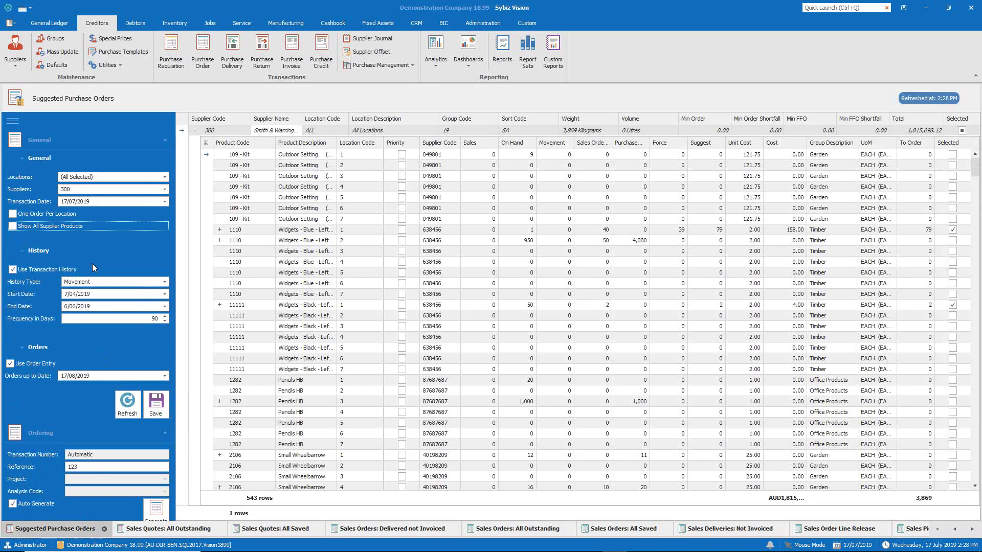
pyautogui.click(59, 214)
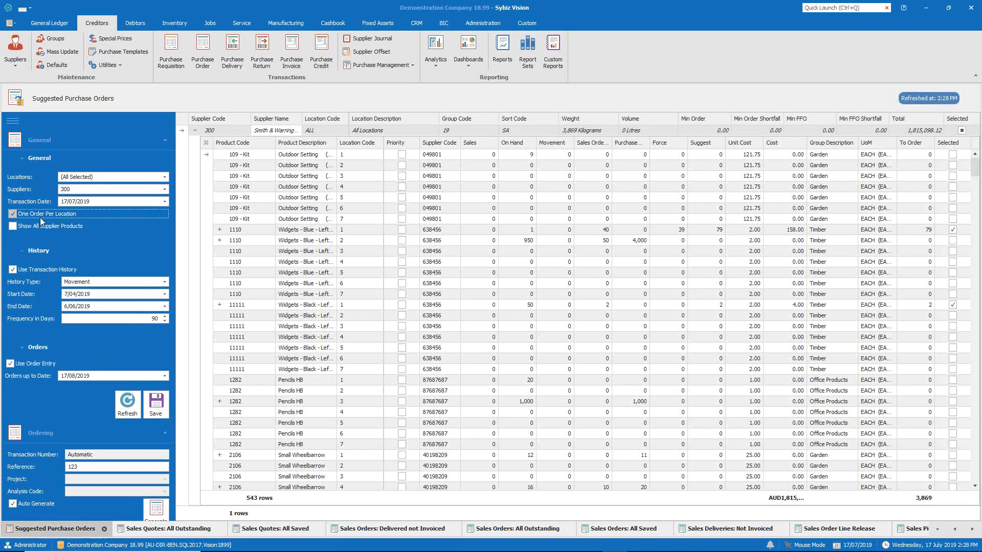
pyautogui.click(129, 403)
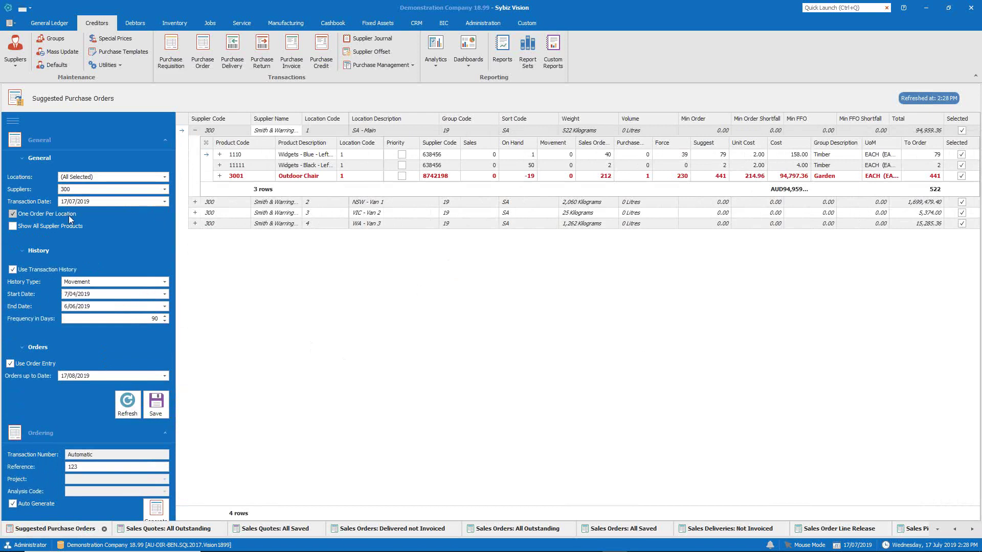
# - Expand the location 2 entry and collapse location 1, and generate the purchase orders for the selected lines
pyautogui.click(195, 202)
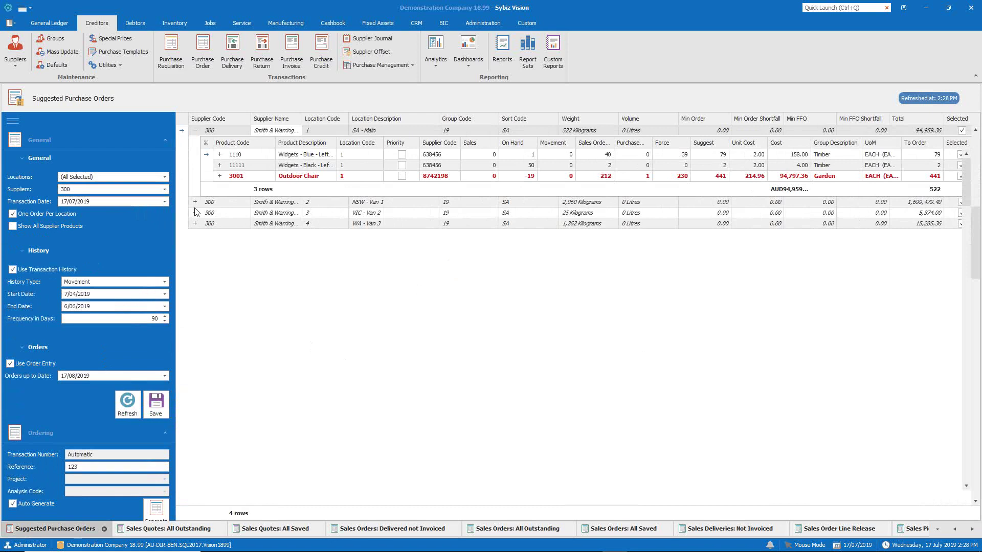
pyautogui.click(195, 131)
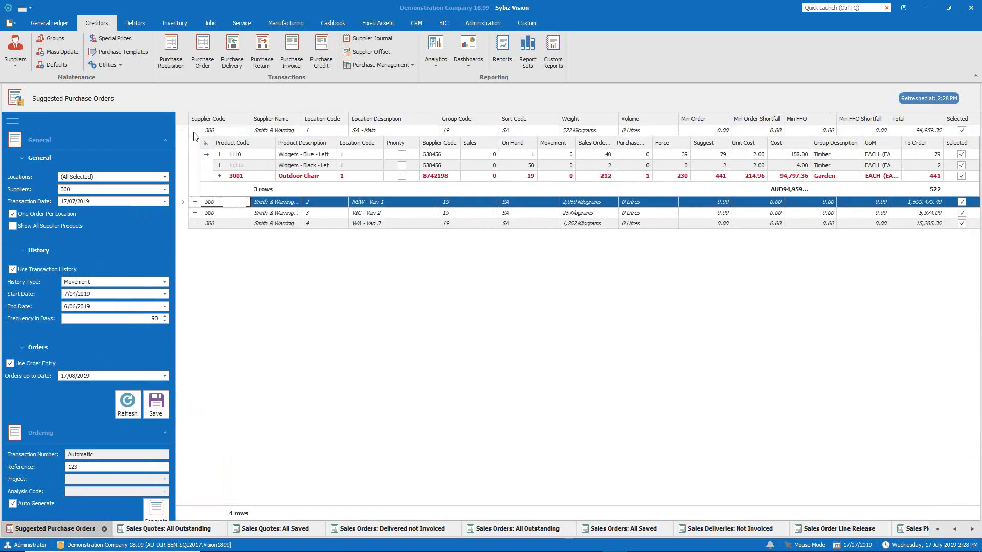
pyautogui.click(156, 509)
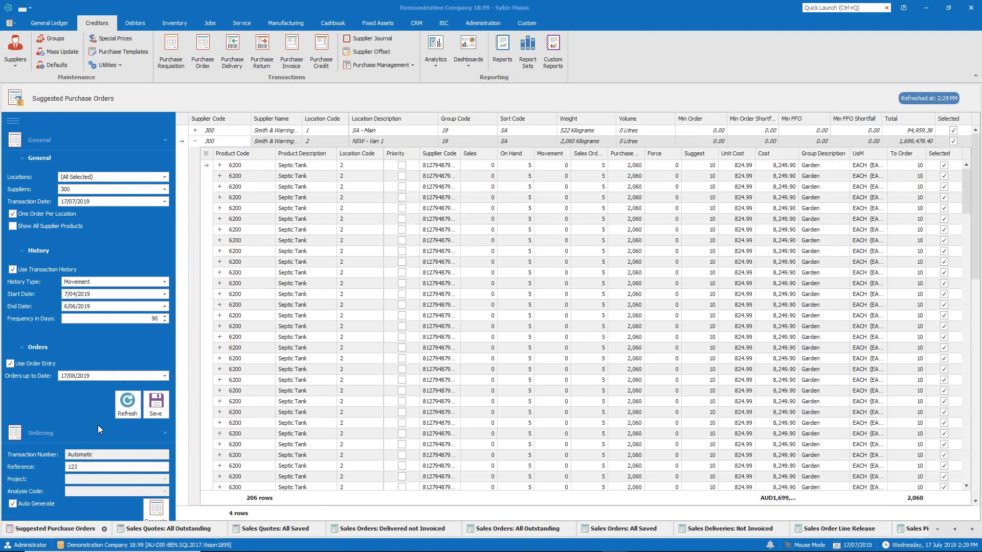
# - Switch to the slide presentation and advance to the Release dates slide
pyautogui.hotkey('alt', 'Tab')
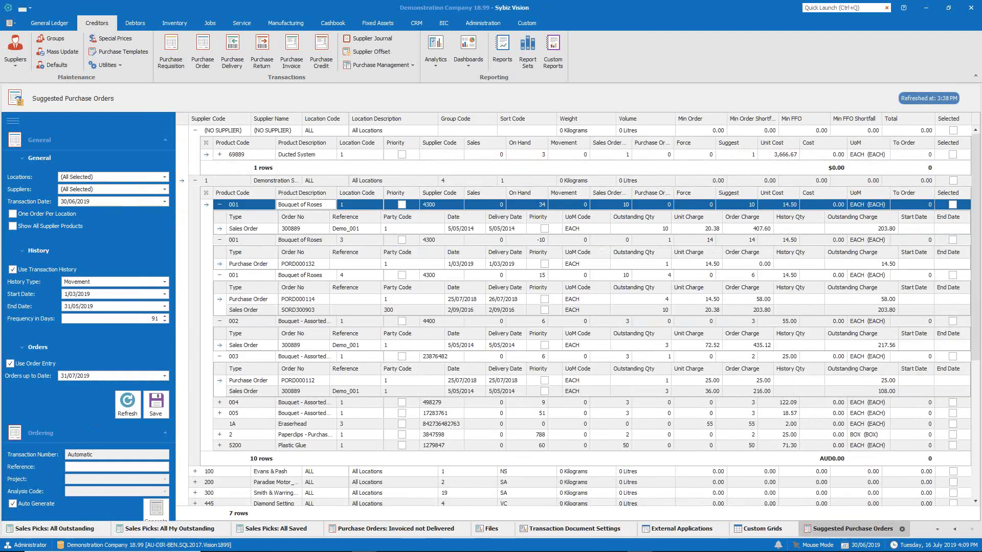
pyautogui.press('Right')
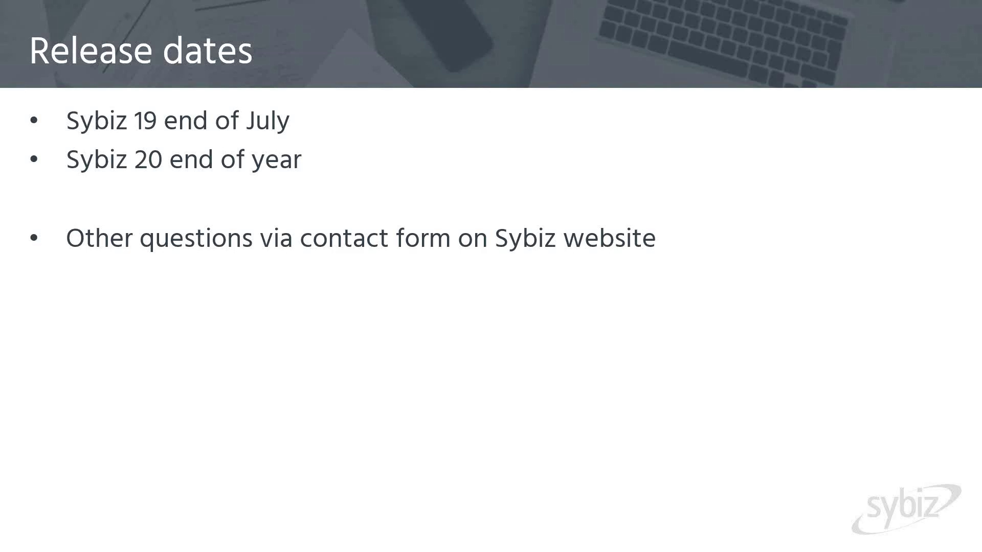